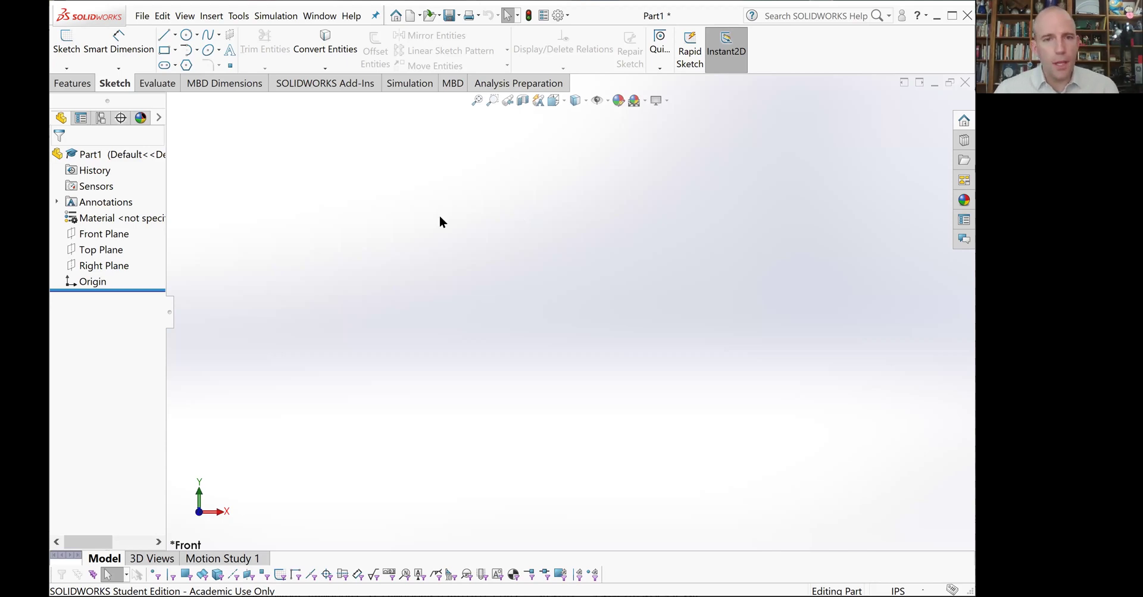
Step: Switch the part units to MMGS and start a new sketch on the Front Plane
{"action": "left_click", "coordinate": [887, 589]}
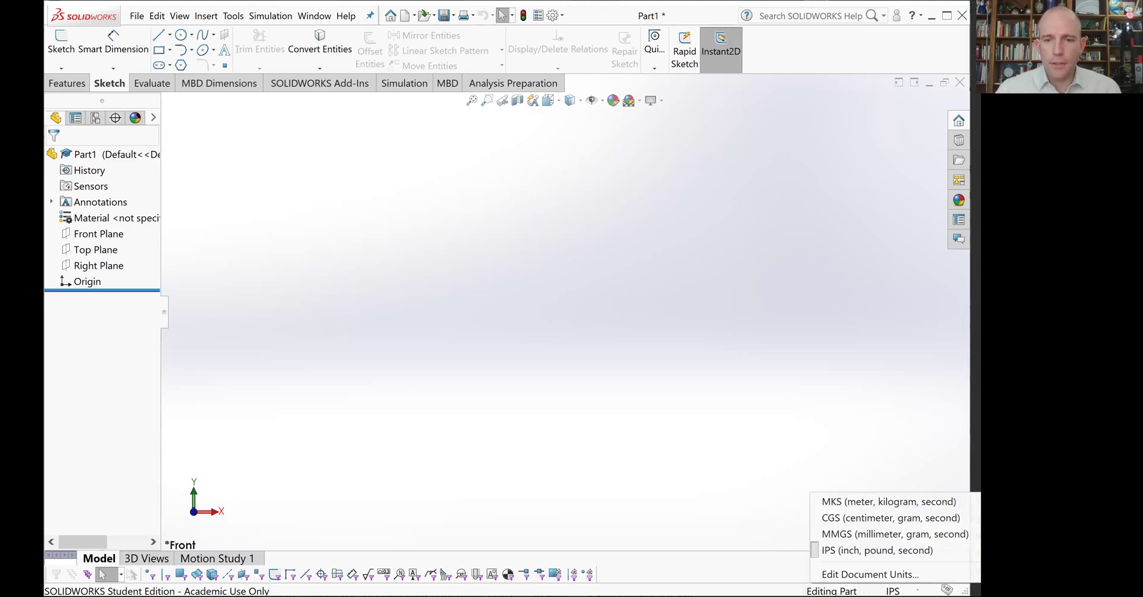
{"action": "left_click", "coordinate": [867, 536]}
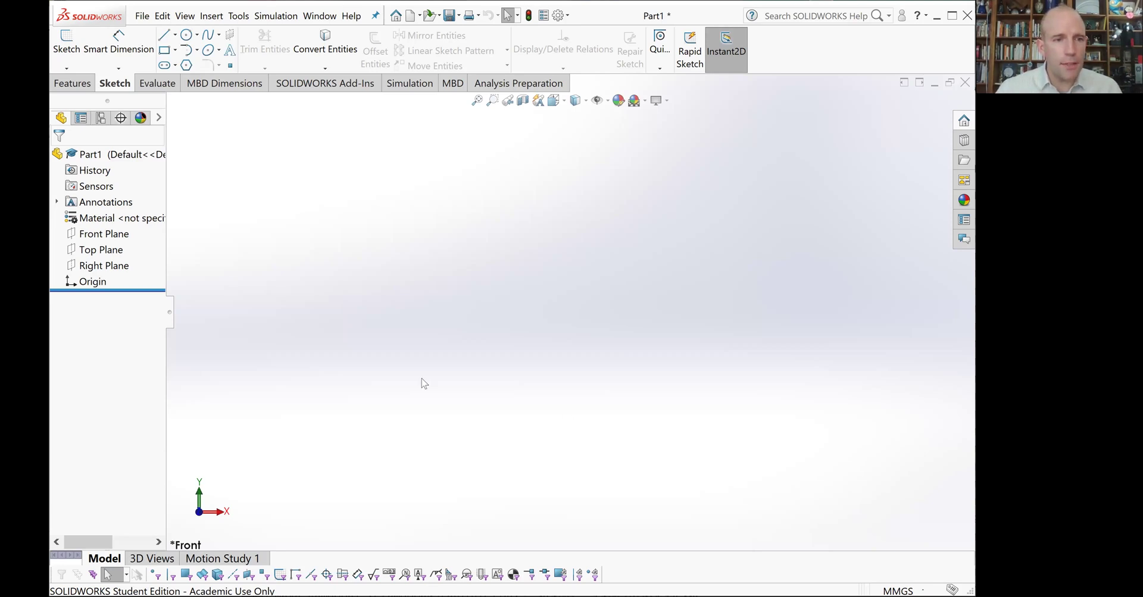
{"action": "left_click", "coordinate": [95, 234]}
{"action": "left_click", "coordinate": [72, 84]}
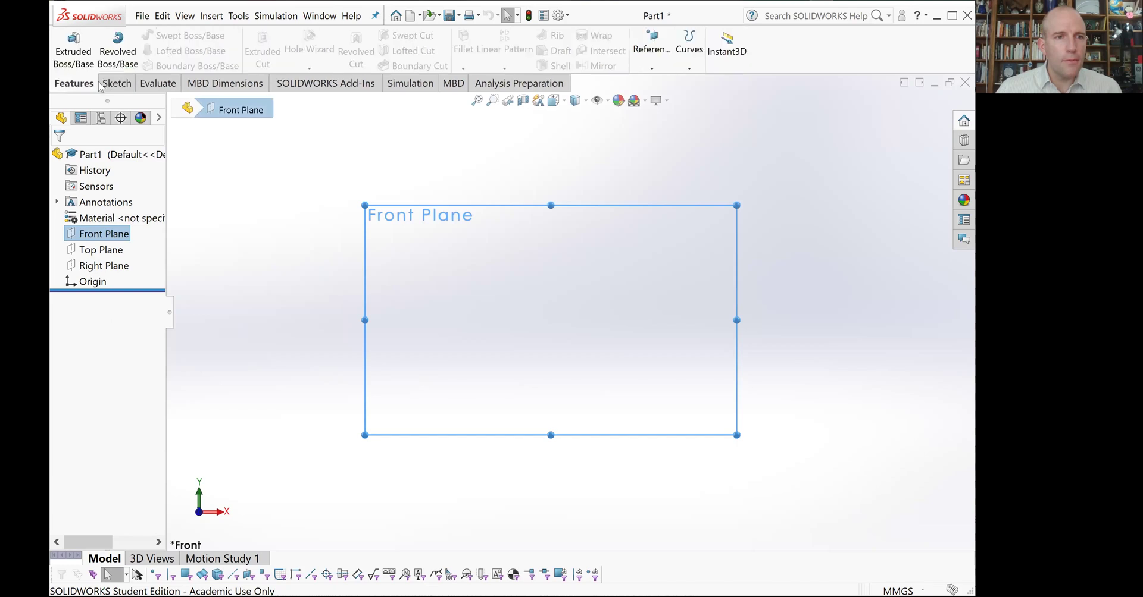
{"action": "left_click", "coordinate": [115, 83]}
{"action": "left_click", "coordinate": [66, 42]}
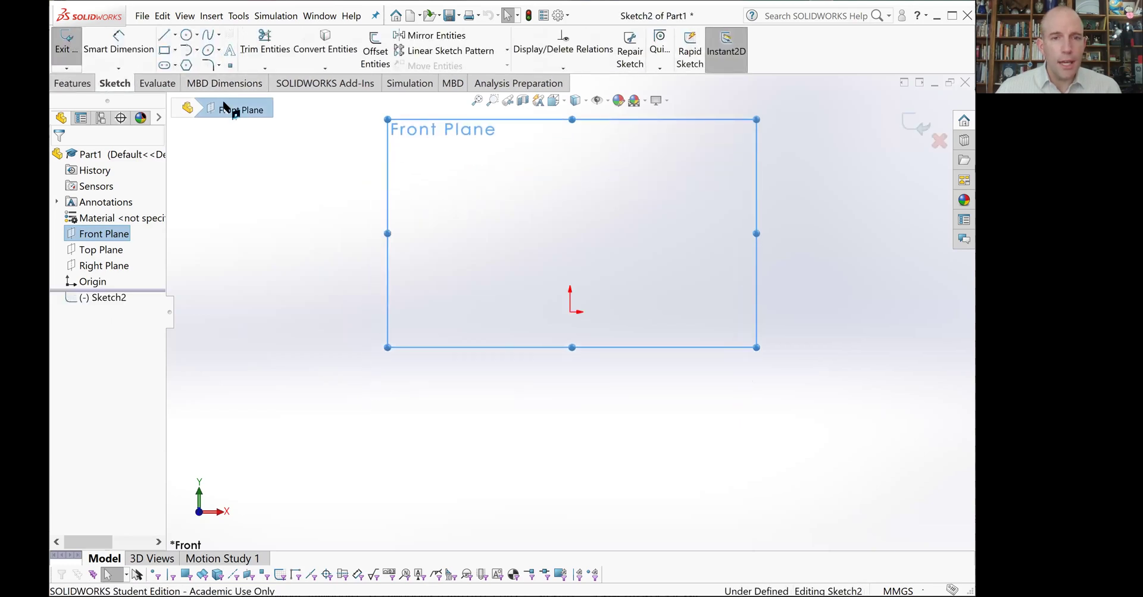
Step: Draw a small circle at the origin and two circles side by side above it
{"action": "left_click", "coordinate": [186, 35]}
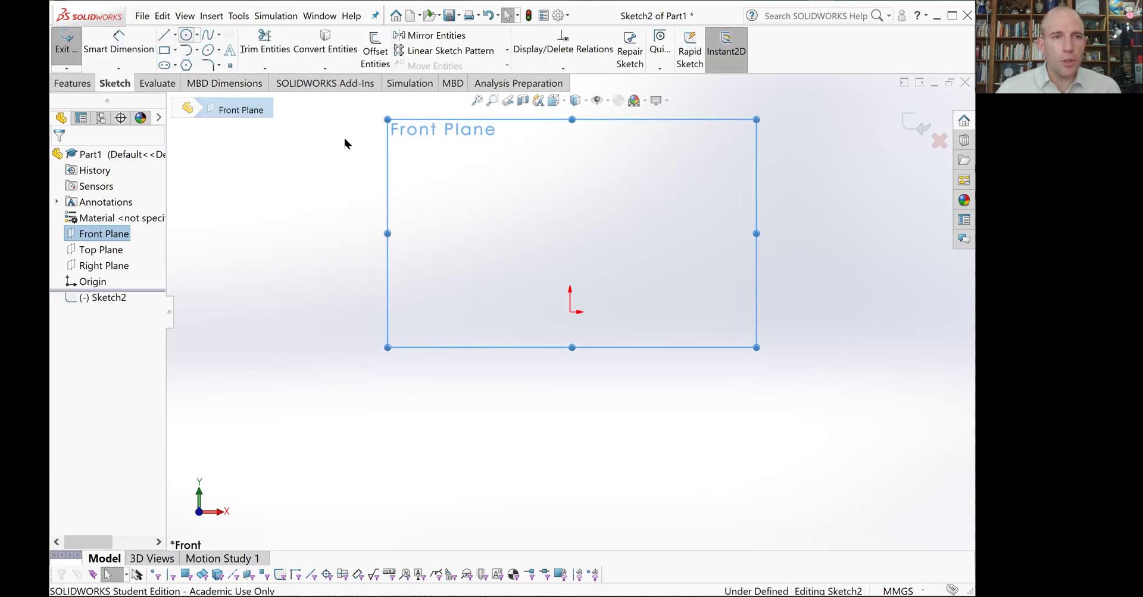
{"action": "left_click", "coordinate": [570, 312]}
{"action": "left_click", "coordinate": [586, 324]}
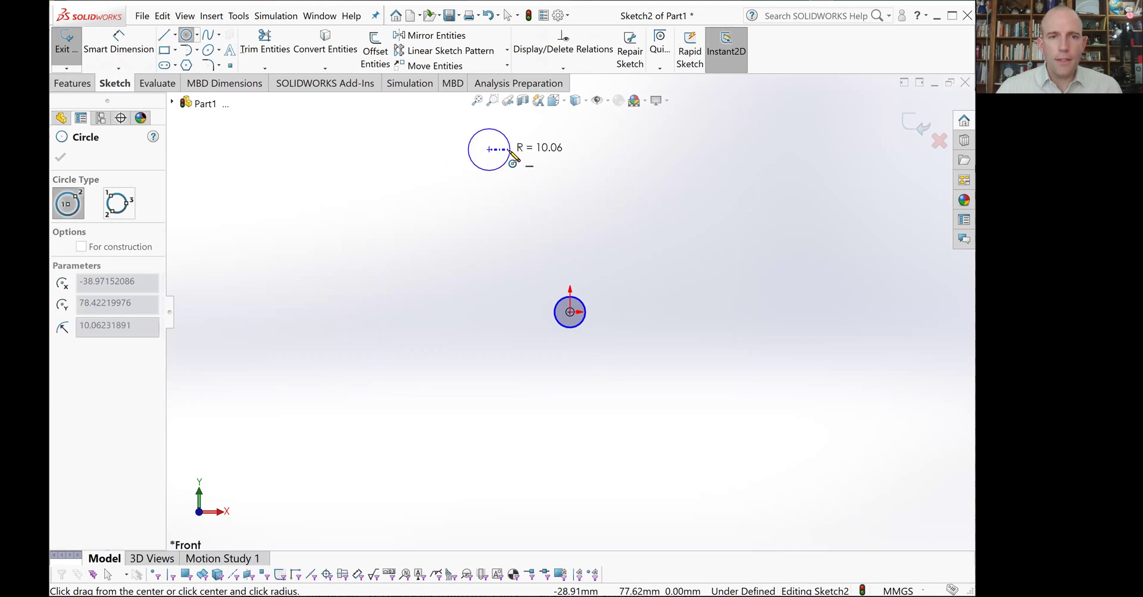
{"action": "left_click", "coordinate": [510, 150]}
{"action": "left_click", "coordinate": [618, 149]}
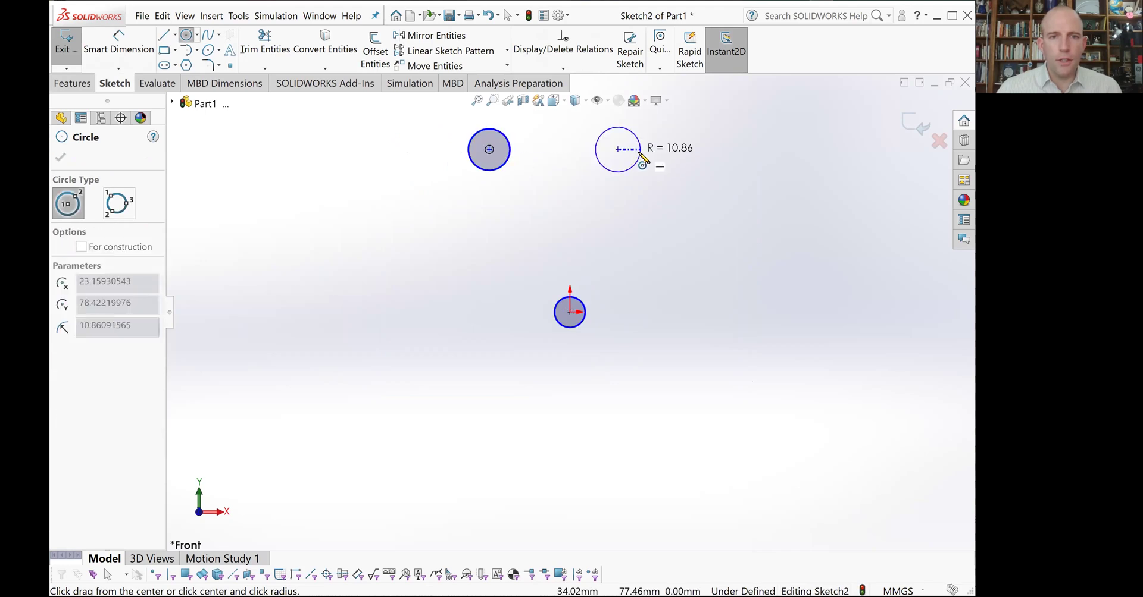
{"action": "left_click", "coordinate": [639, 150]}
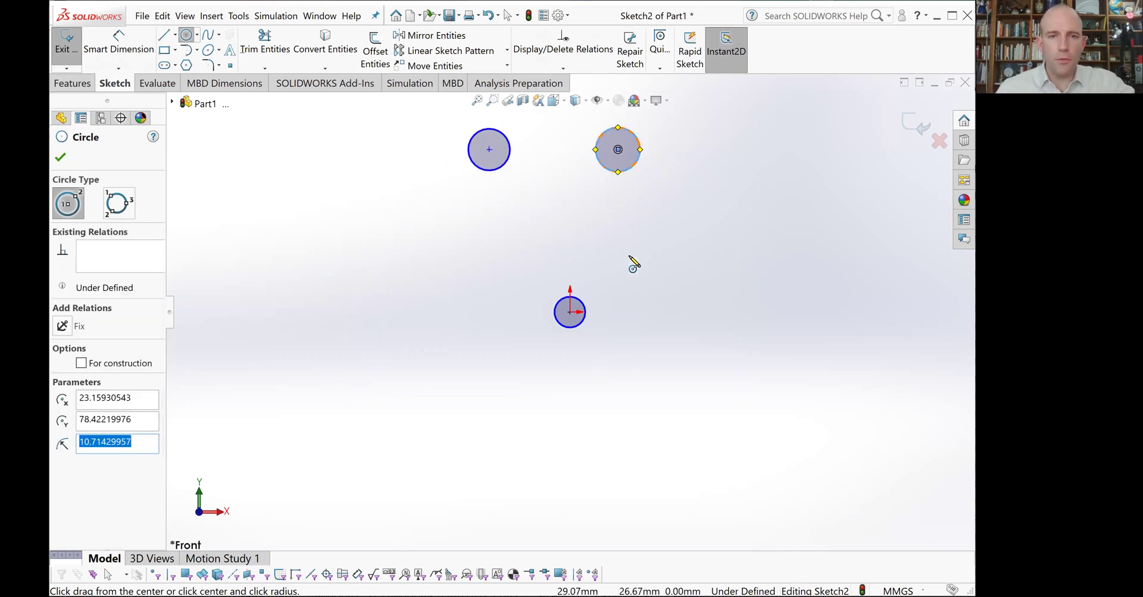
{"action": "key", "text": "Escape"}
{"action": "key", "text": "z"}
{"action": "key", "text": "shift+z"}
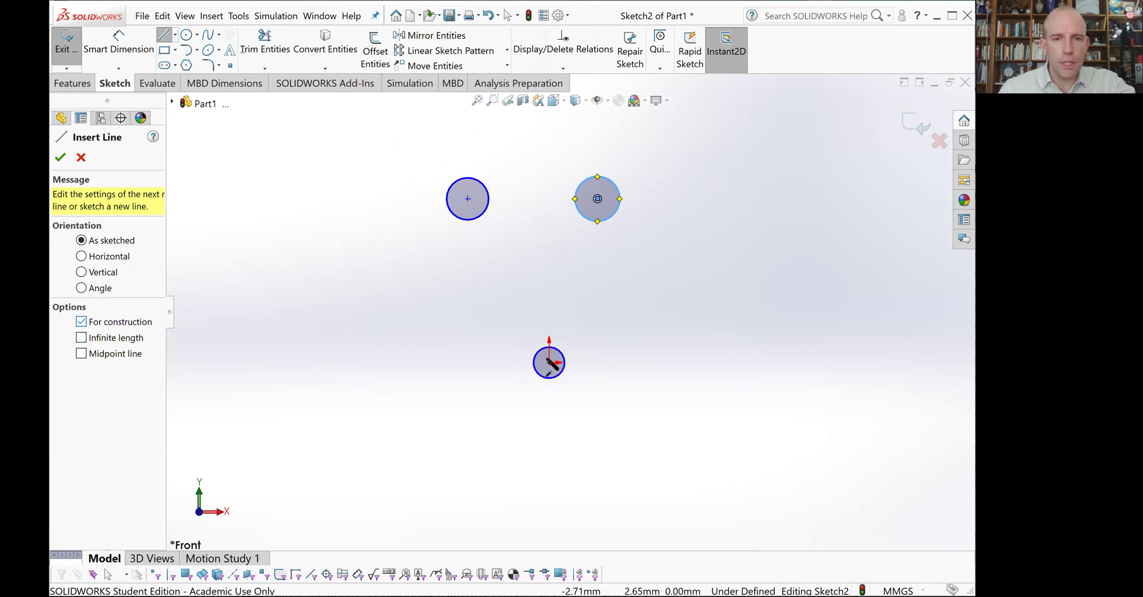
Step: Draw a vertical construction line from the origin and a horizontal one joining the upper circle centres
{"action": "left_click", "coordinate": [549, 363]}
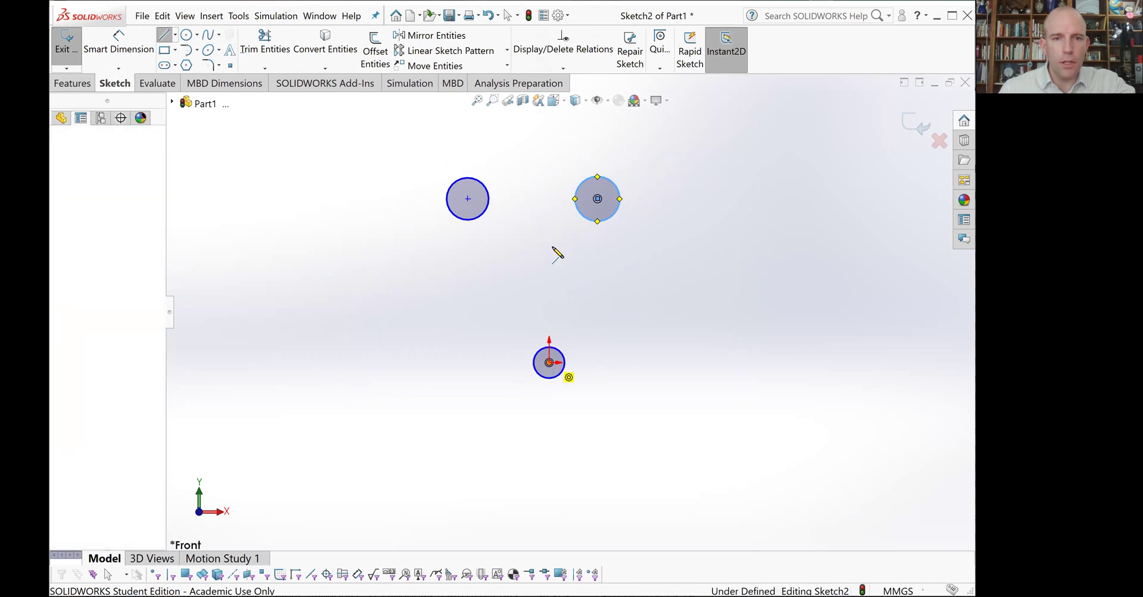
{"action": "left_click", "coordinate": [549, 207]}
{"action": "key", "text": "Escape"}
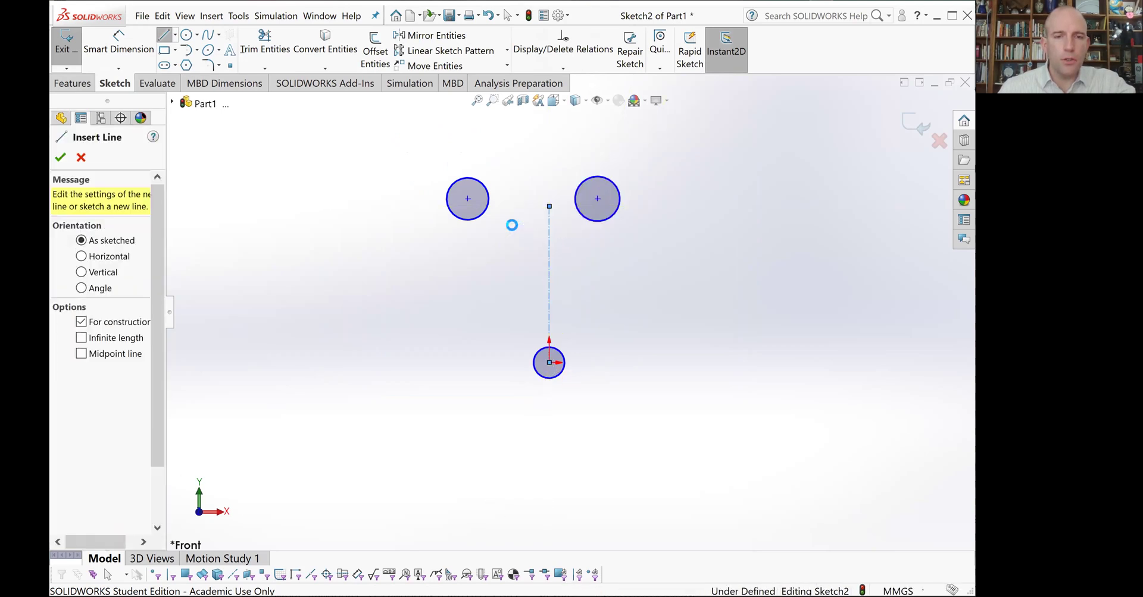
{"action": "key", "text": "Escape"}
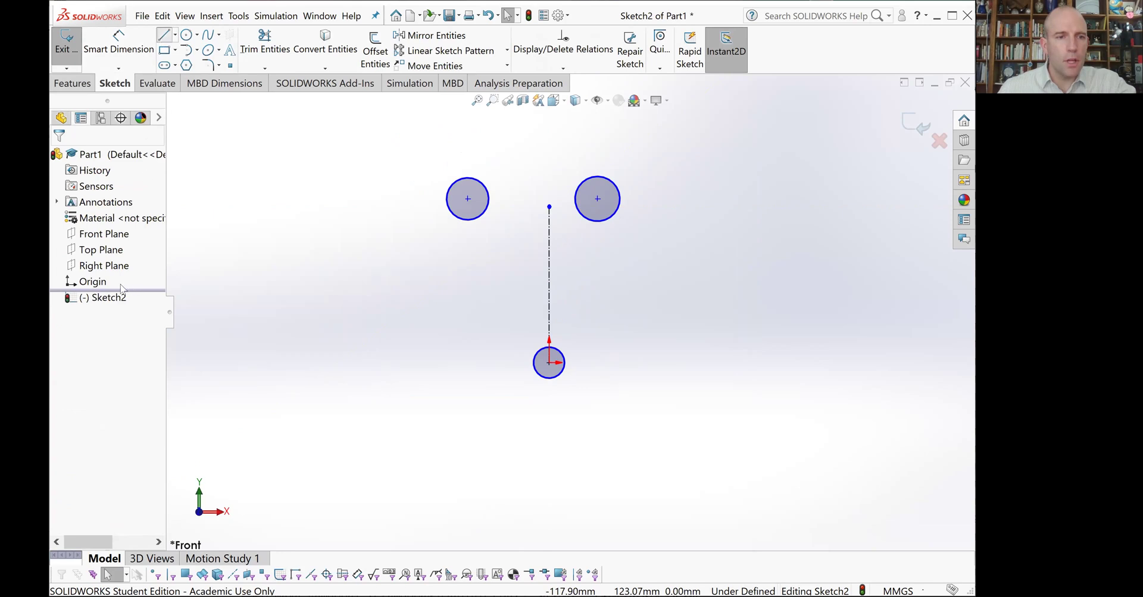
{"action": "key", "text": "l"}
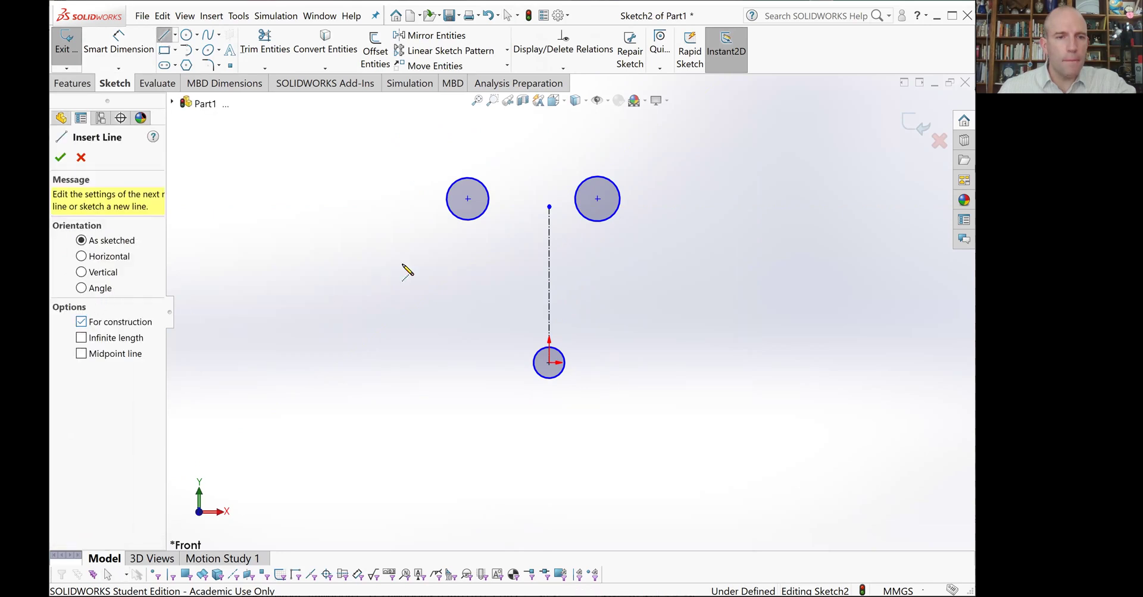
{"action": "left_click", "coordinate": [468, 198]}
{"action": "left_click", "coordinate": [597, 199]}
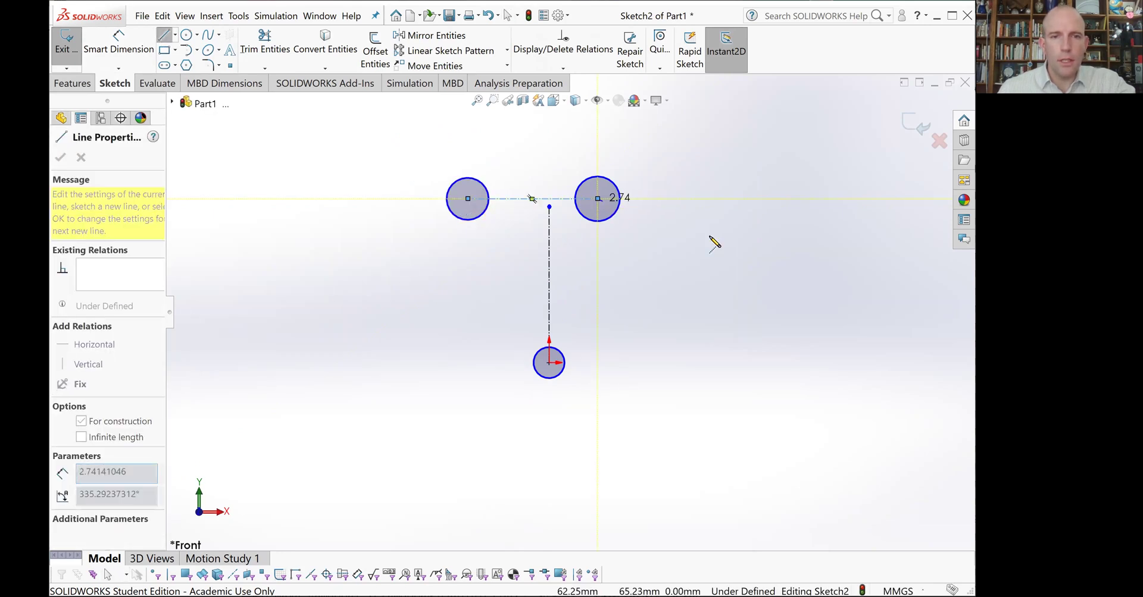
{"action": "key", "text": "Escape"}
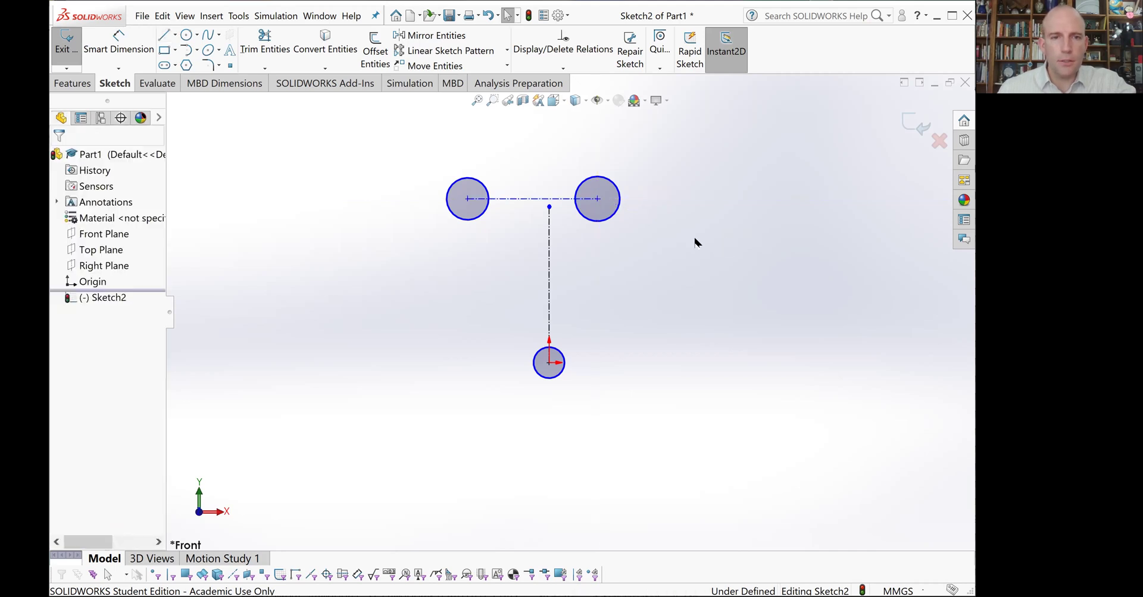
Step: Place the vertical line's top endpoint at the horizontal line's midpoint
{"action": "left_click", "coordinate": [545, 200]}
{"action": "left_click", "coordinate": [549, 207], "text": "ctrl"}
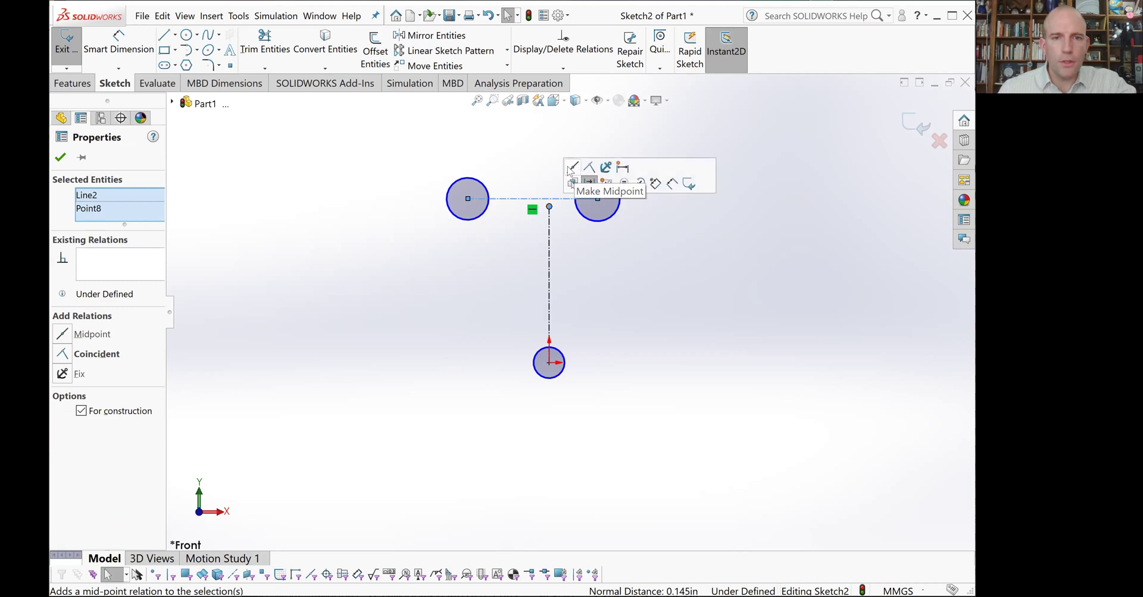
{"action": "left_click", "coordinate": [572, 167]}
{"action": "left_click", "coordinate": [667, 338]}
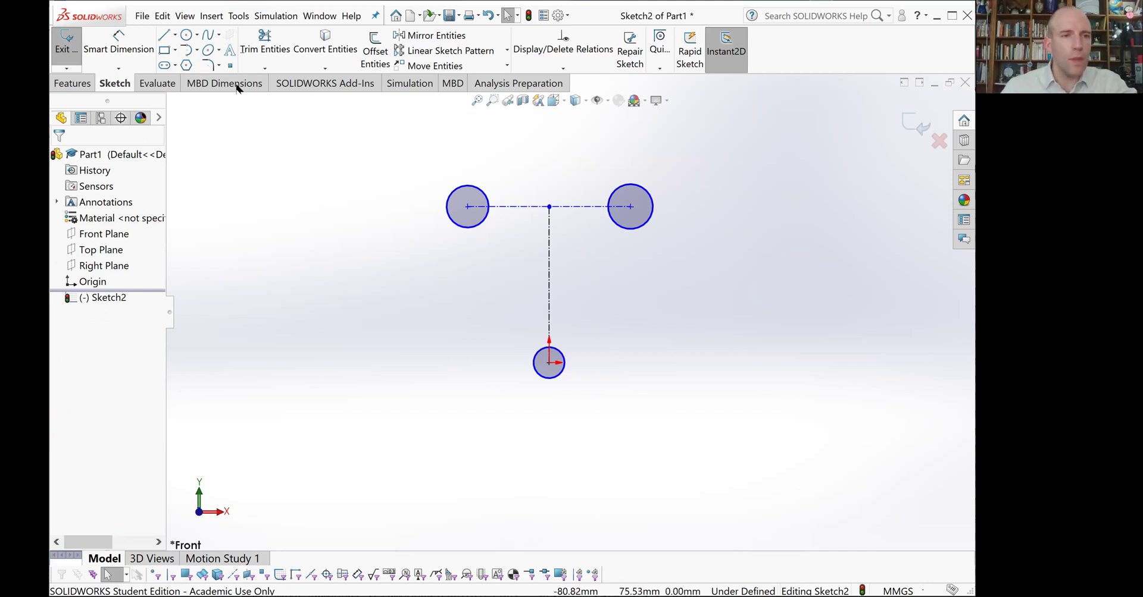
Step: Dimension all three circles to a 4 mm diameter
{"action": "left_click", "coordinate": [122, 45]}
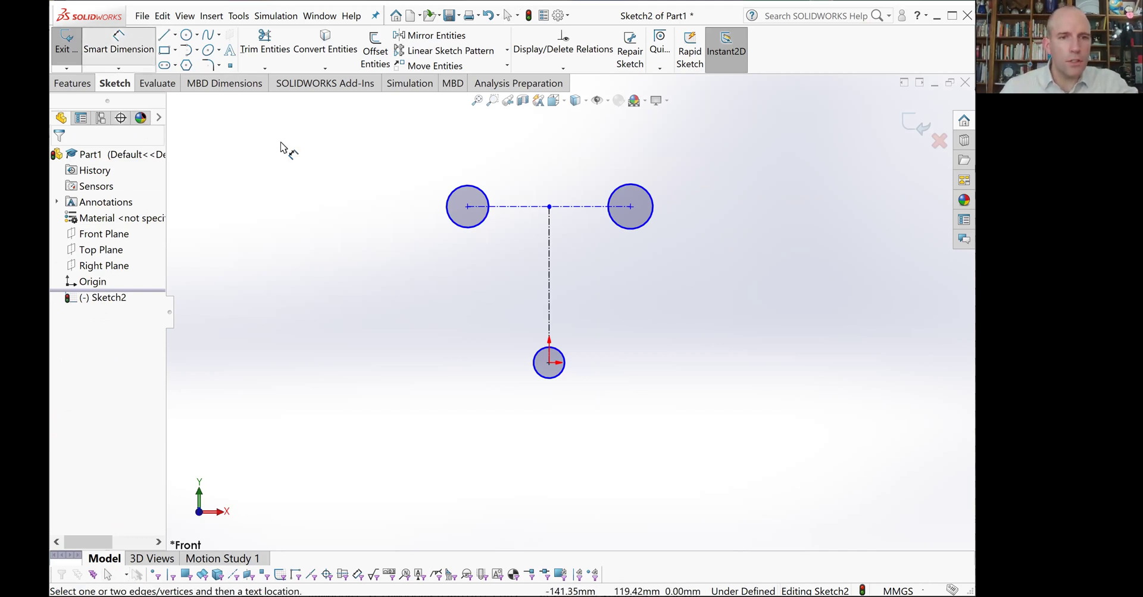
{"action": "left_click", "coordinate": [560, 374]}
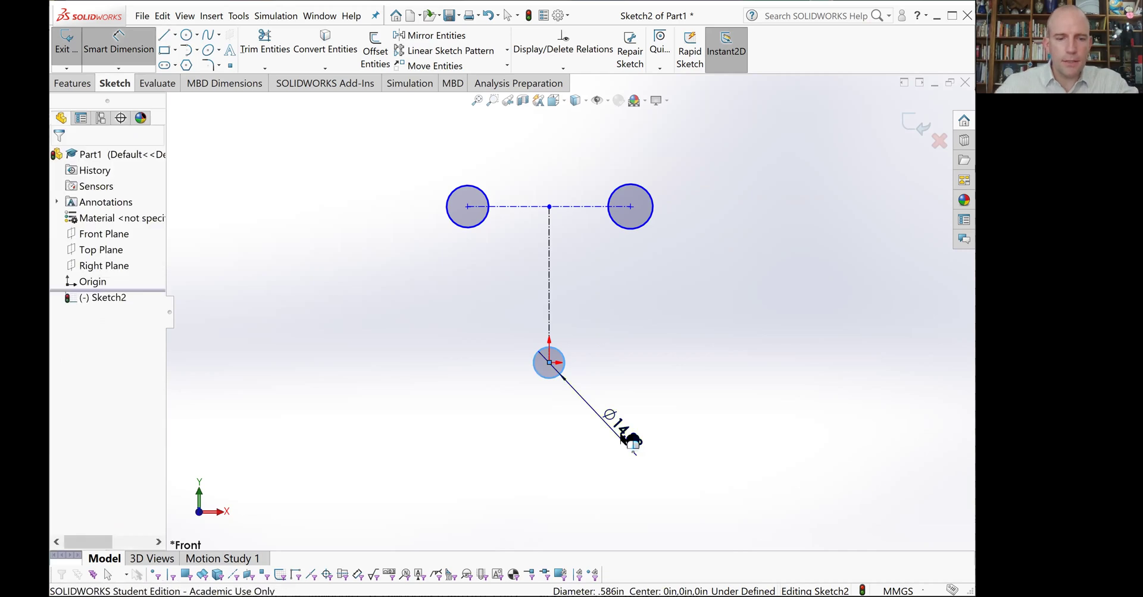
{"action": "left_click", "coordinate": [632, 441]}
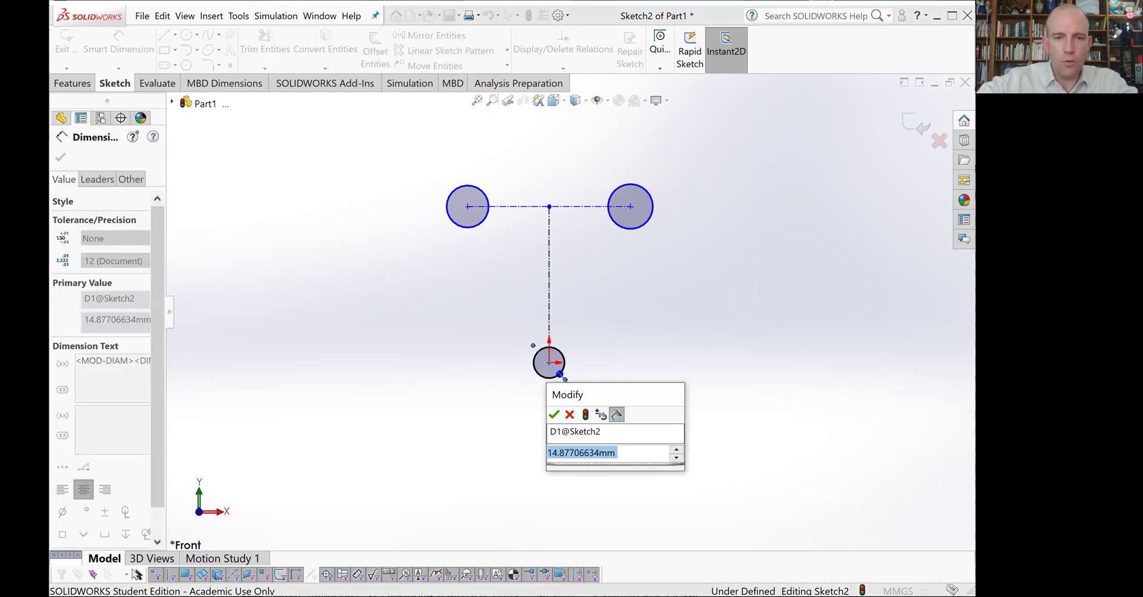
{"action": "type", "text": "4.4"}
{"action": "key", "text": "Return"}
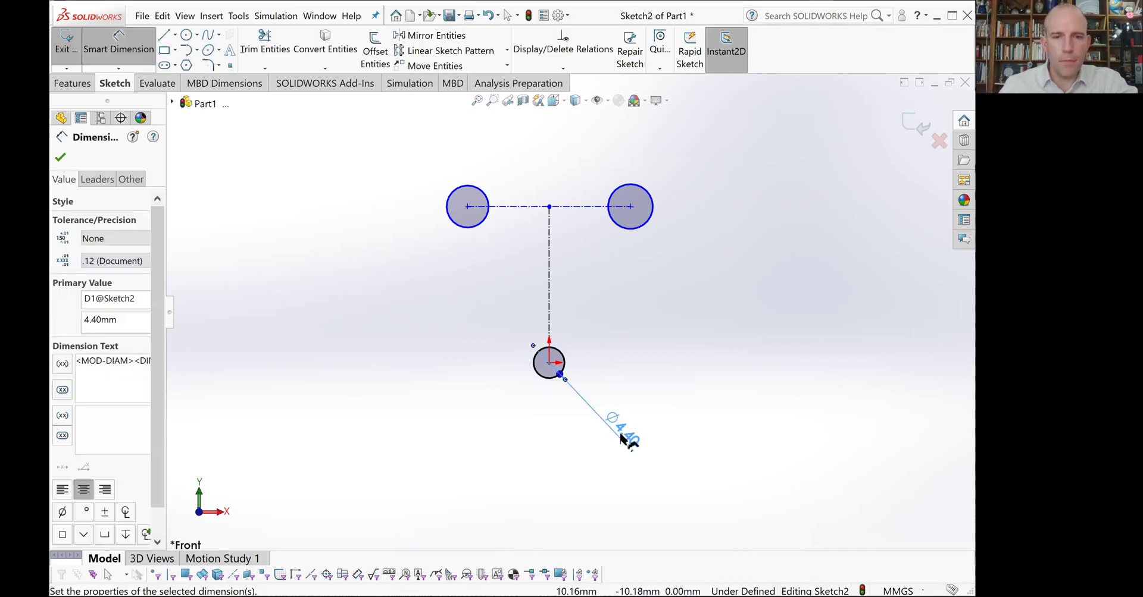
{"action": "double_click", "coordinate": [622, 439]}
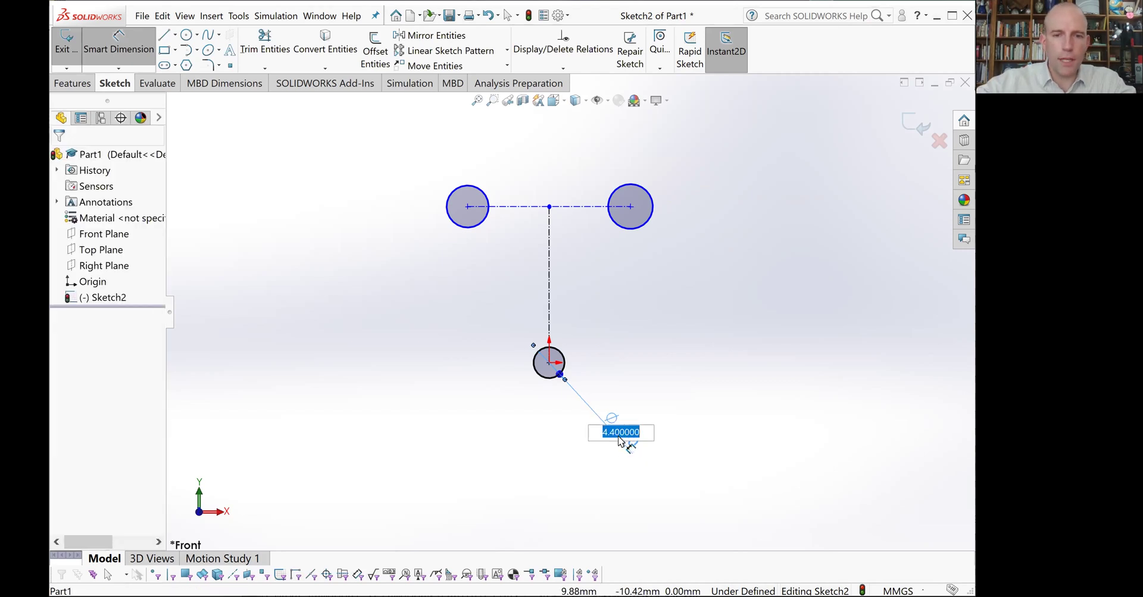
{"action": "type", "text": "4"}
{"action": "key", "text": "Return"}
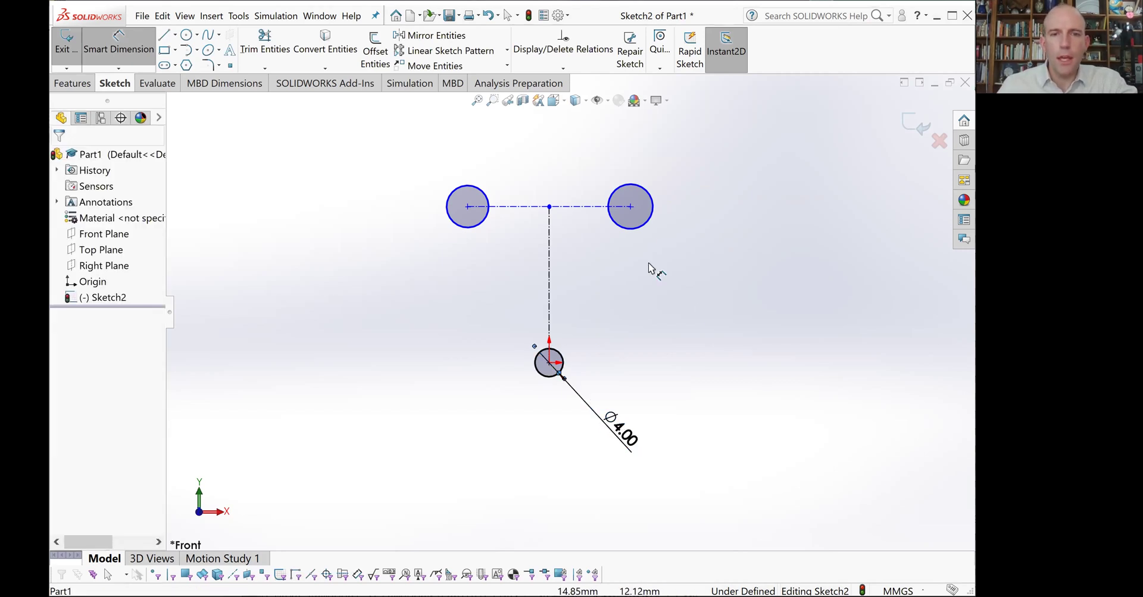
{"action": "left_click", "coordinate": [654, 177]}
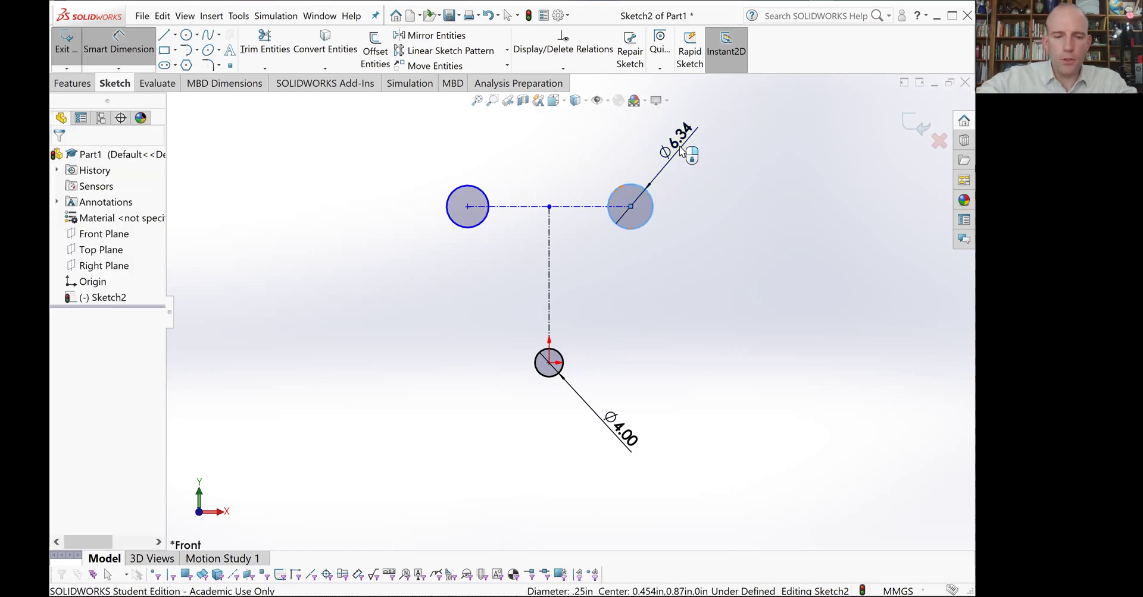
{"action": "left_click", "coordinate": [681, 152]}
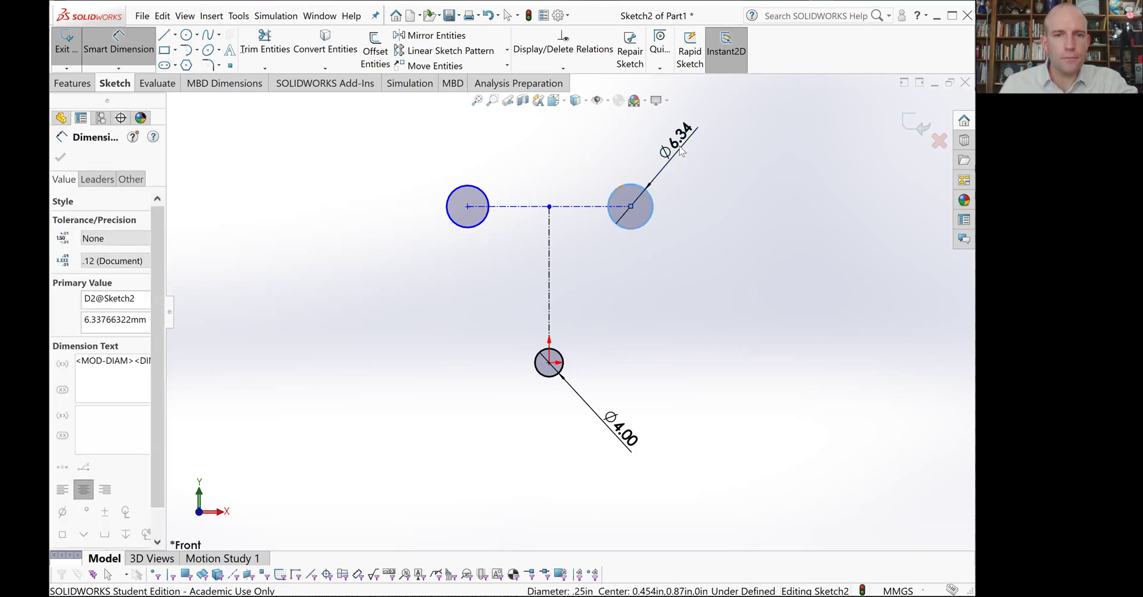
{"action": "left_click", "coordinate": [458, 201]}
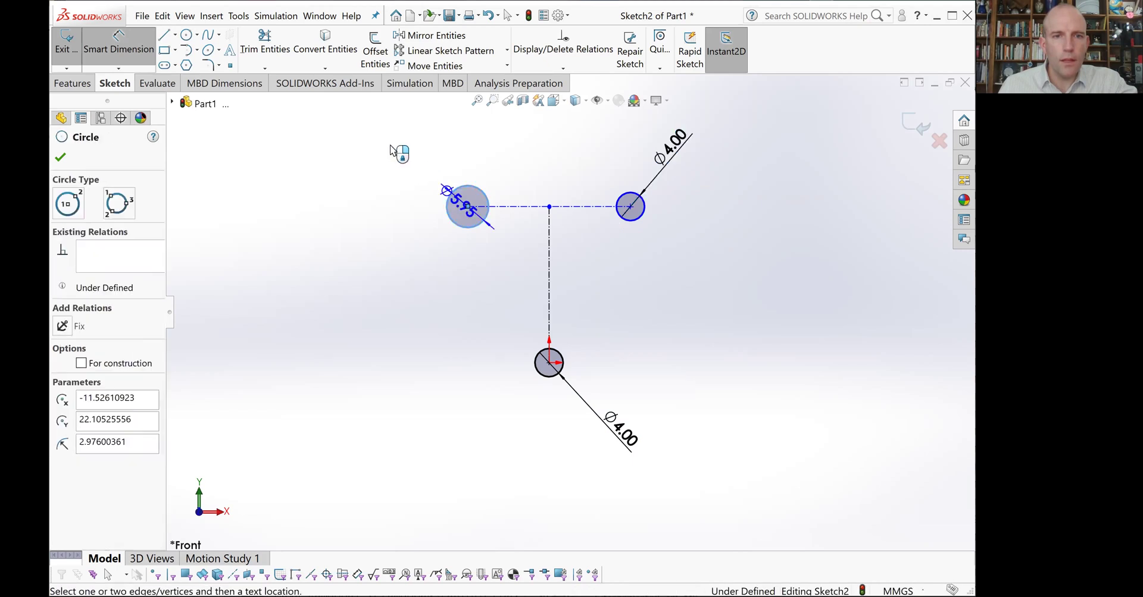
{"action": "left_click", "coordinate": [391, 146]}
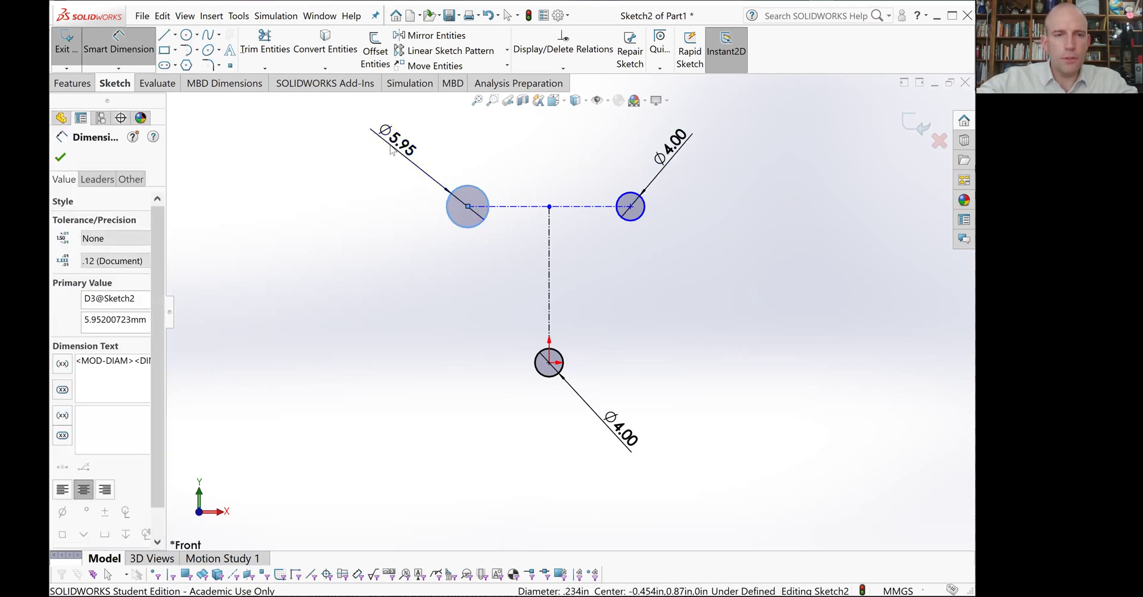
{"action": "type", "text": "4"}
{"action": "key", "text": "Return"}
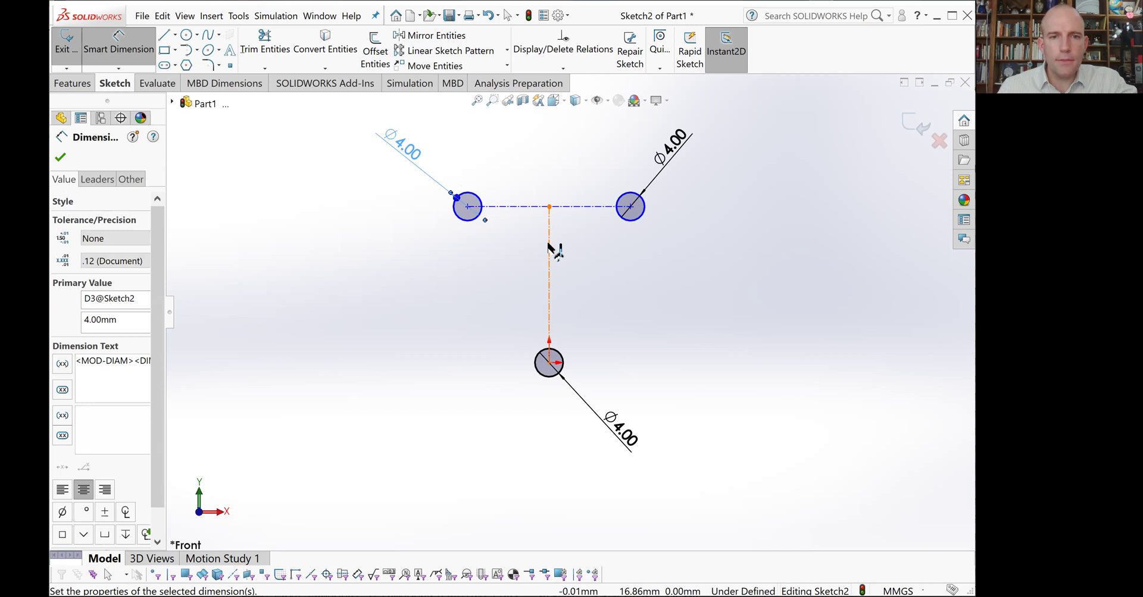
Step: Set the vertical construction line to 40 mm and the top circles' spacing to 20 mm
{"action": "left_click", "coordinate": [548, 249]}
{"action": "left_click", "coordinate": [375, 277]}
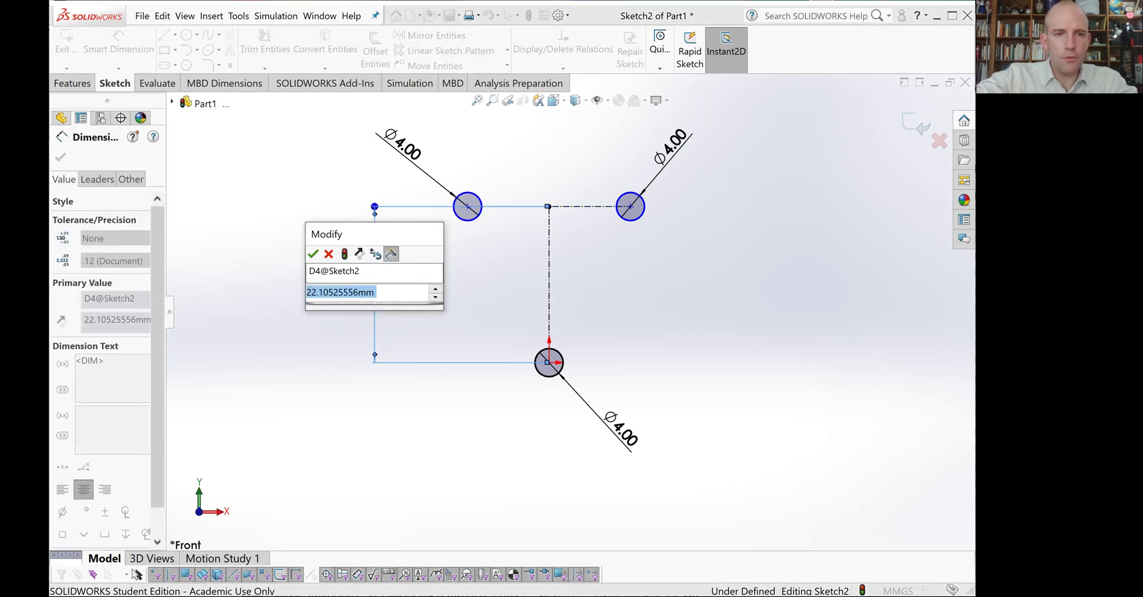
{"action": "type", "text": "40"}
{"action": "key", "text": "Return"}
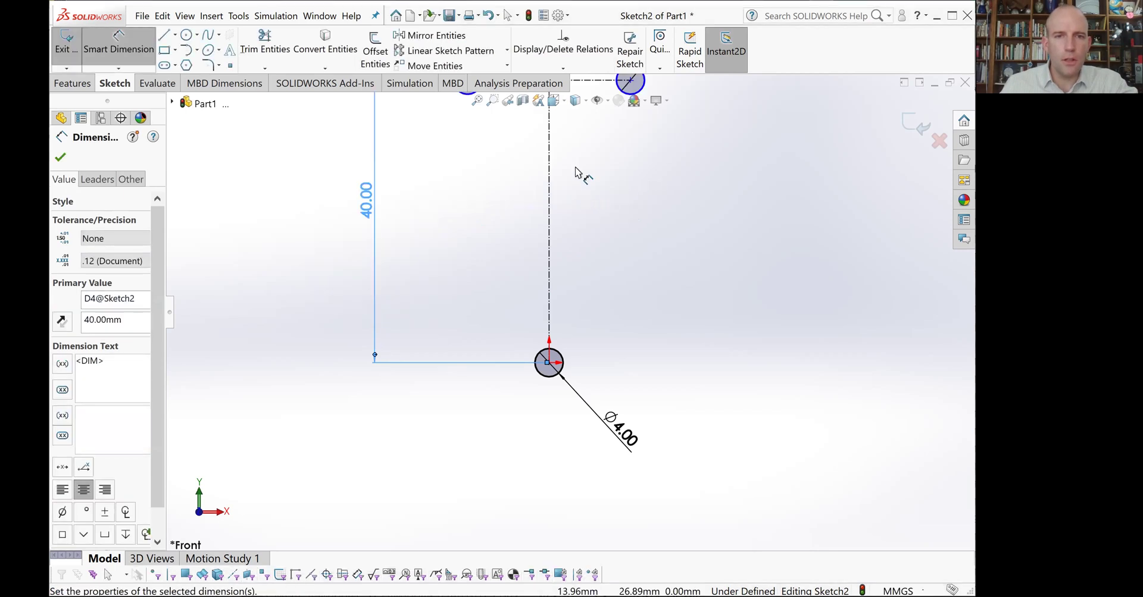
{"action": "key", "text": "f"}
{"action": "scroll", "coordinate": [559, 254], "scroll_direction": "down", "scroll_amount": 3}
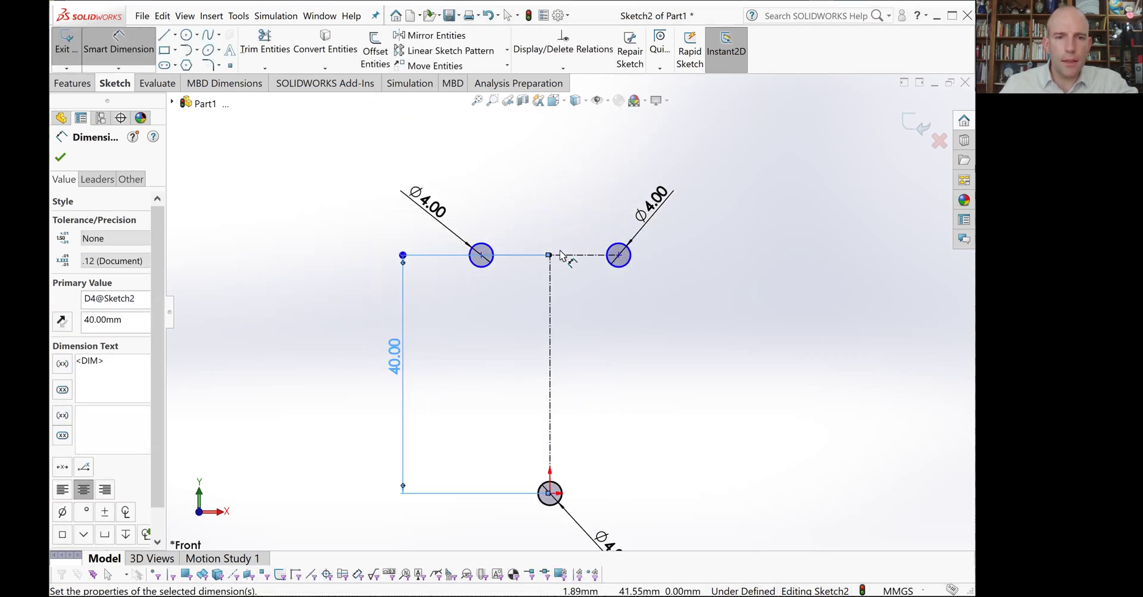
{"action": "left_click", "coordinate": [559, 257]}
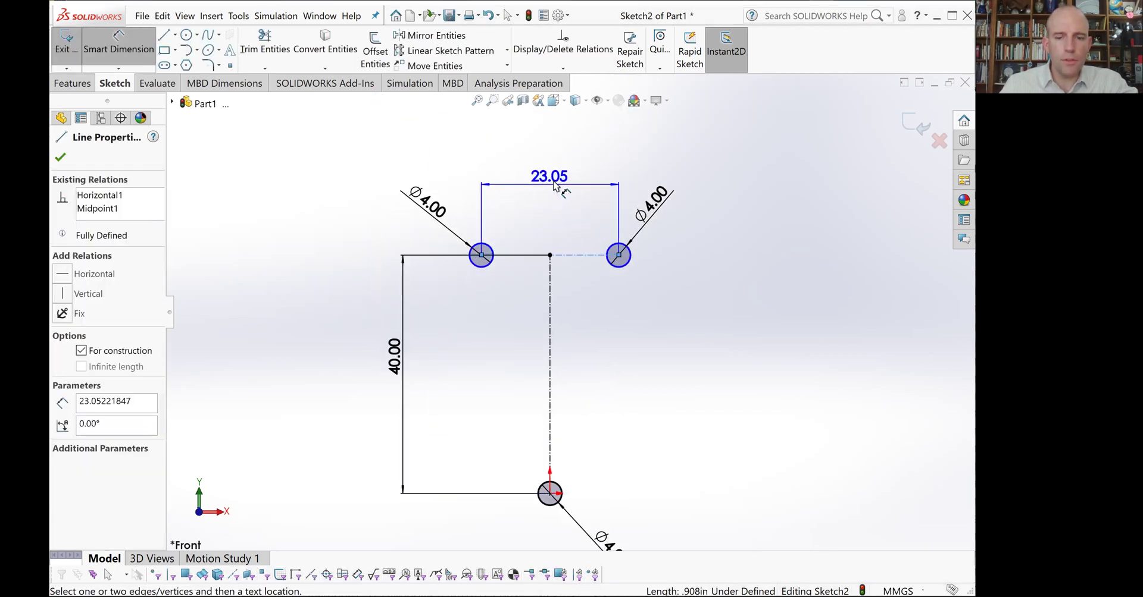
{"action": "left_click", "coordinate": [553, 186]}
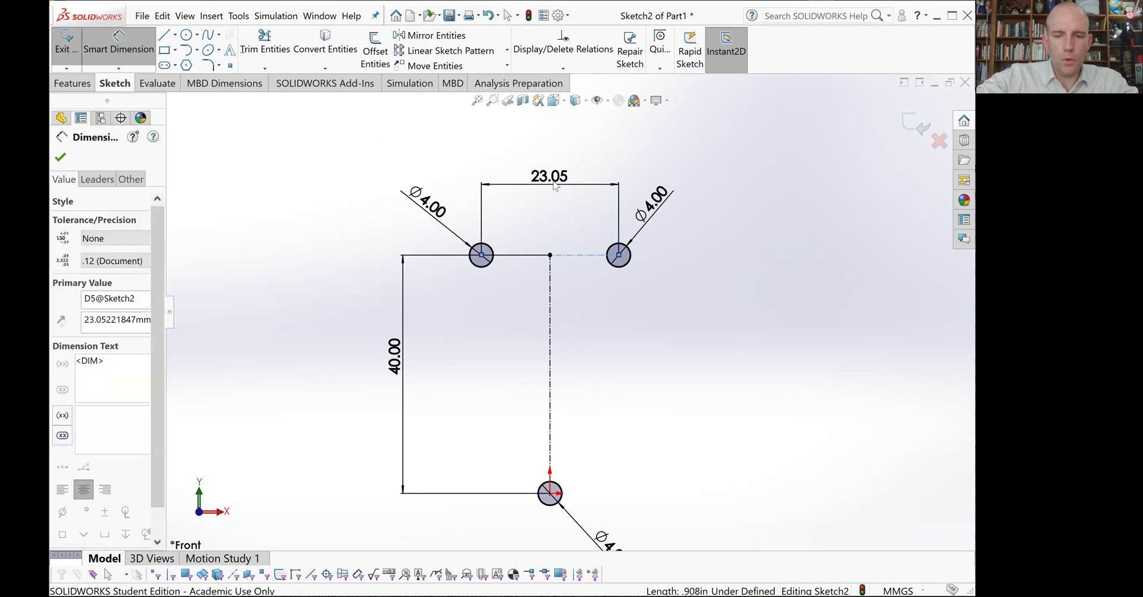
{"action": "type", "text": "20"}
{"action": "key", "text": "Return"}
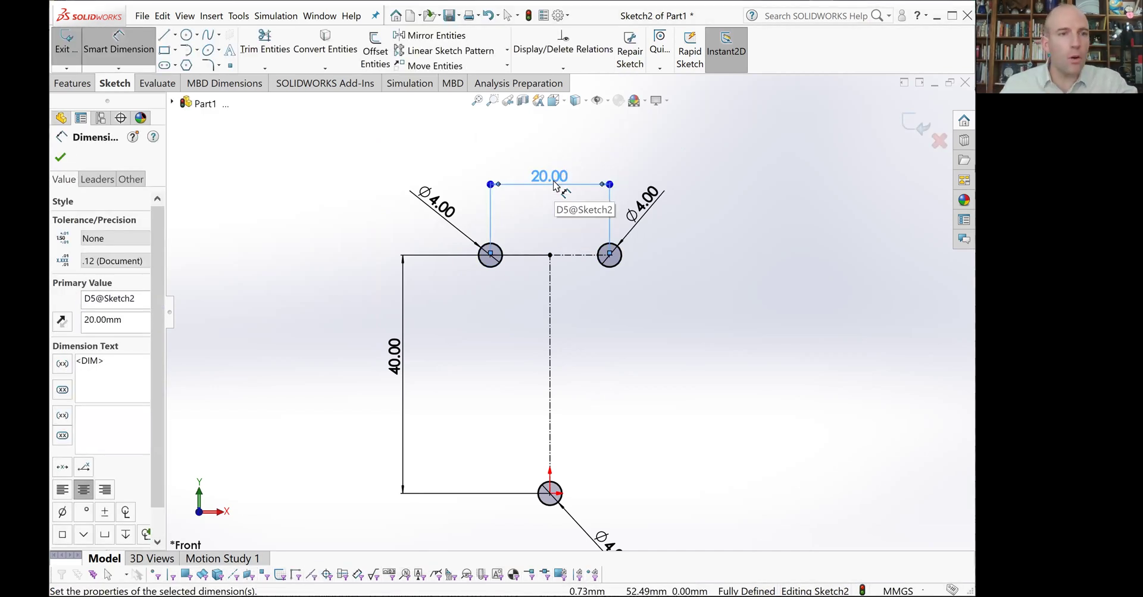
{"action": "key", "text": "Escape"}
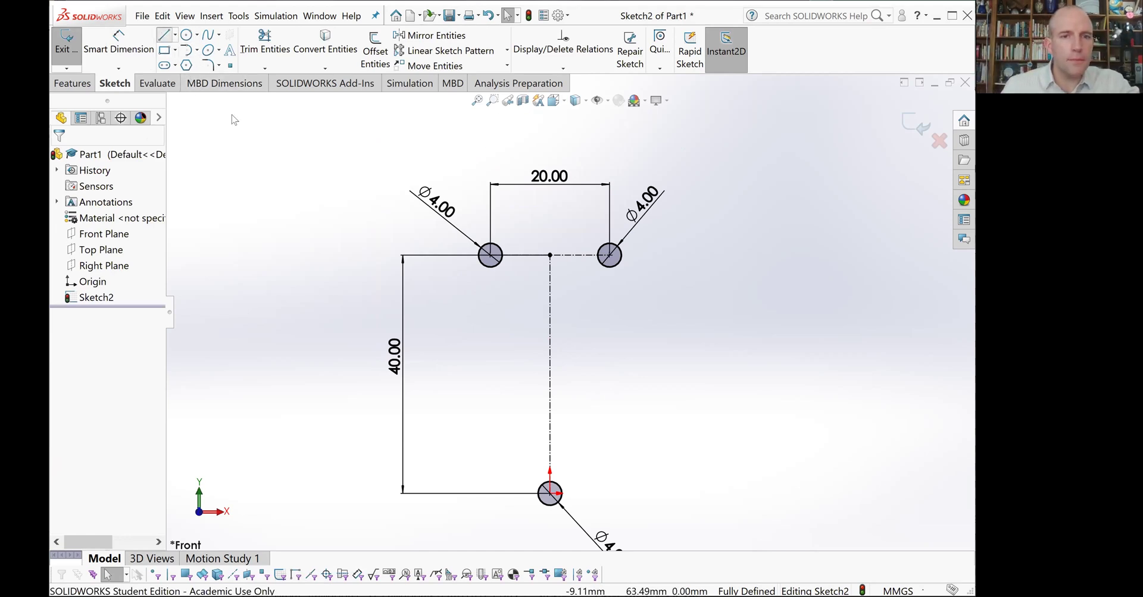
Step: Draw a horizontal line between the upper circles, a short ledge and two vertical stem walls
{"action": "key", "text": "l"}
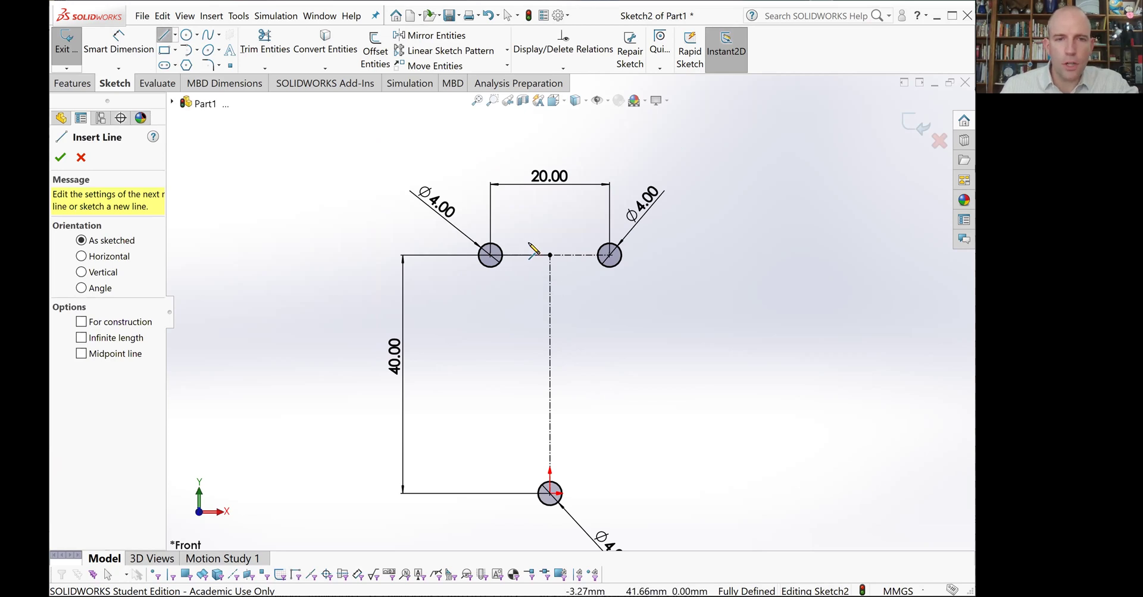
{"action": "left_click", "coordinate": [497, 230]}
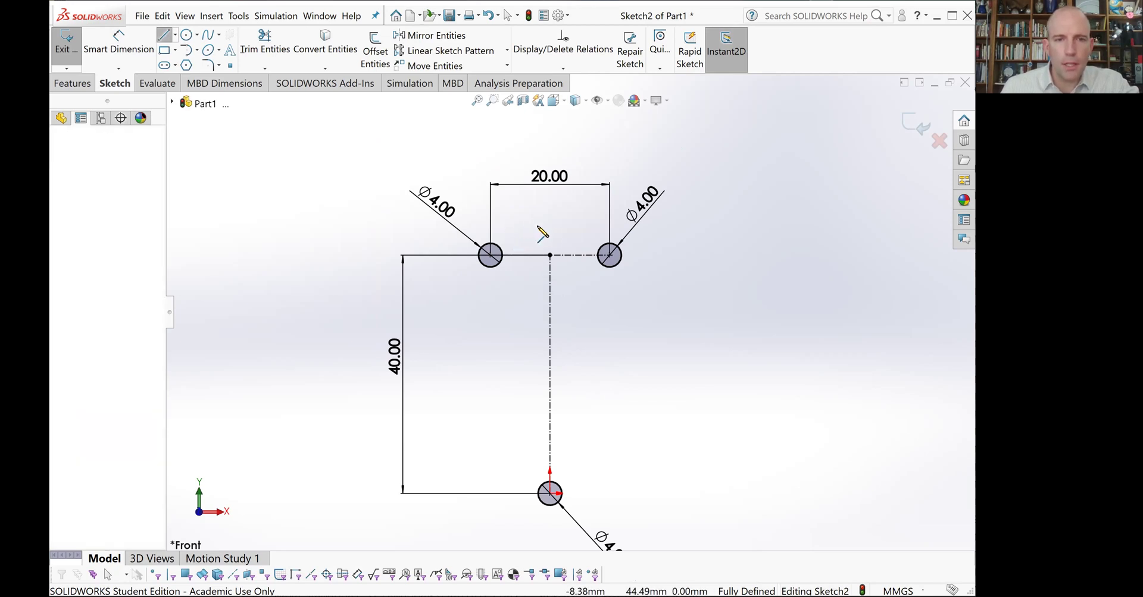
{"action": "left_click", "coordinate": [598, 229]}
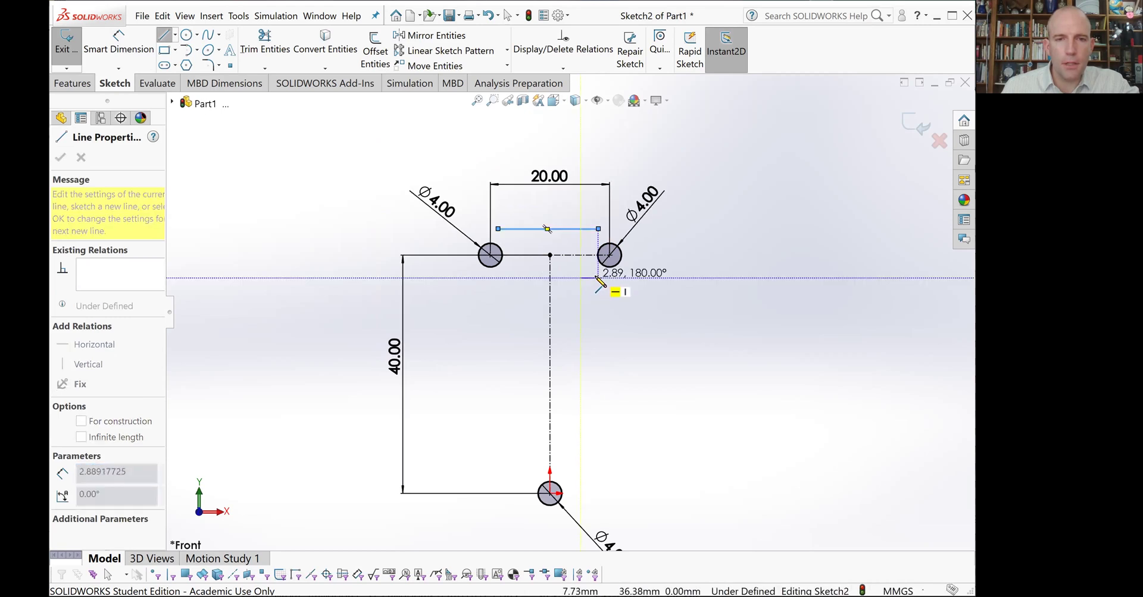
{"action": "left_click", "coordinate": [598, 277]}
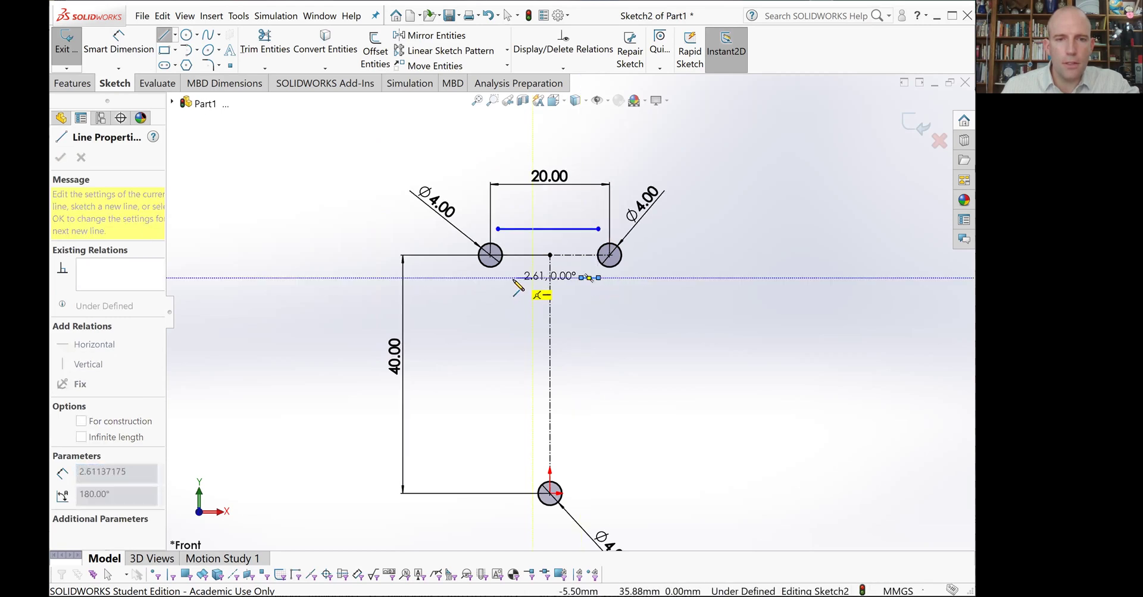
{"action": "left_click", "coordinate": [510, 278]}
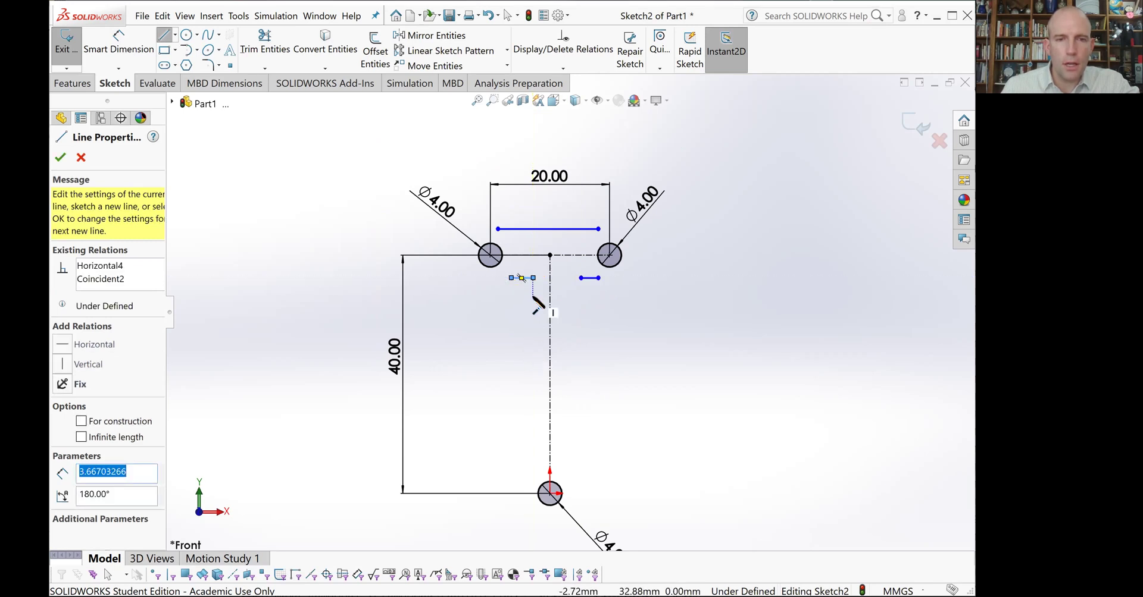
{"action": "left_click", "coordinate": [532, 278]}
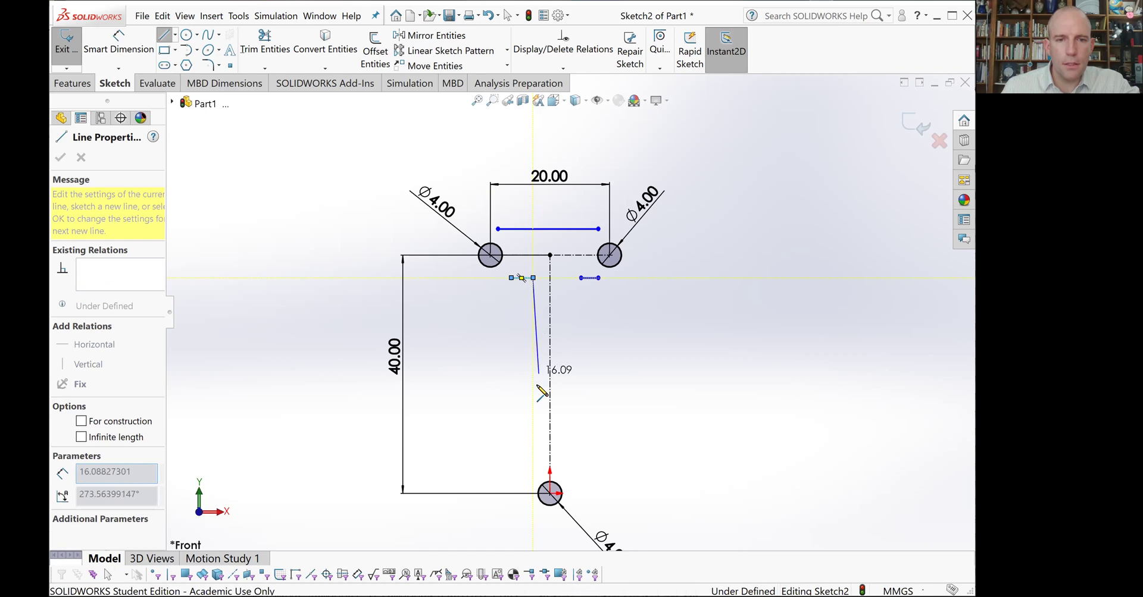
{"action": "left_click", "coordinate": [533, 459]}
{"action": "left_click", "coordinate": [581, 278]}
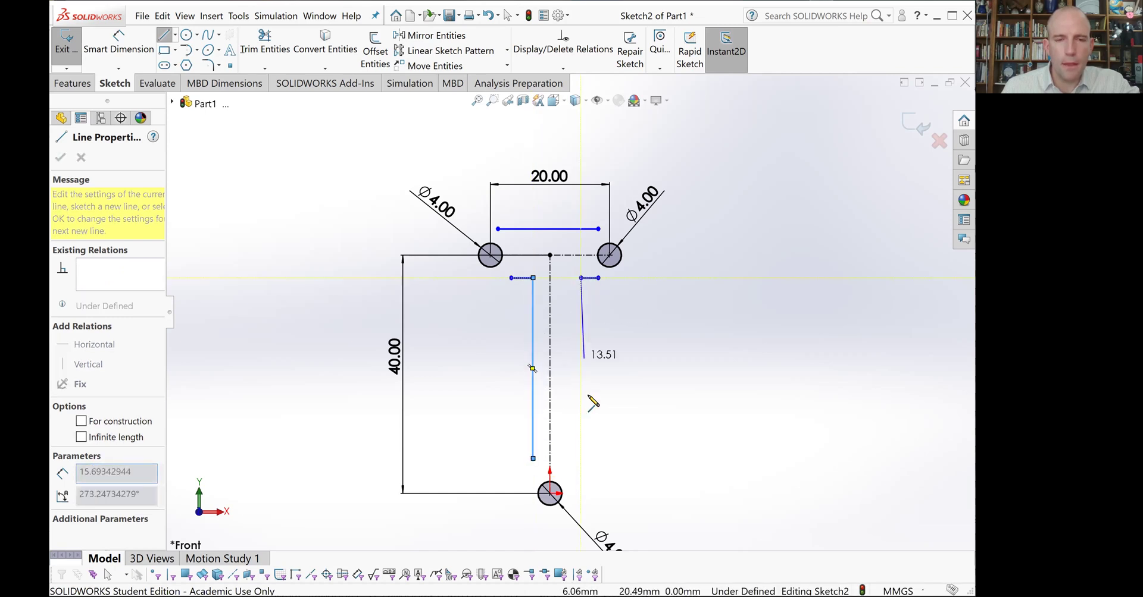
{"action": "left_click", "coordinate": [602, 449]}
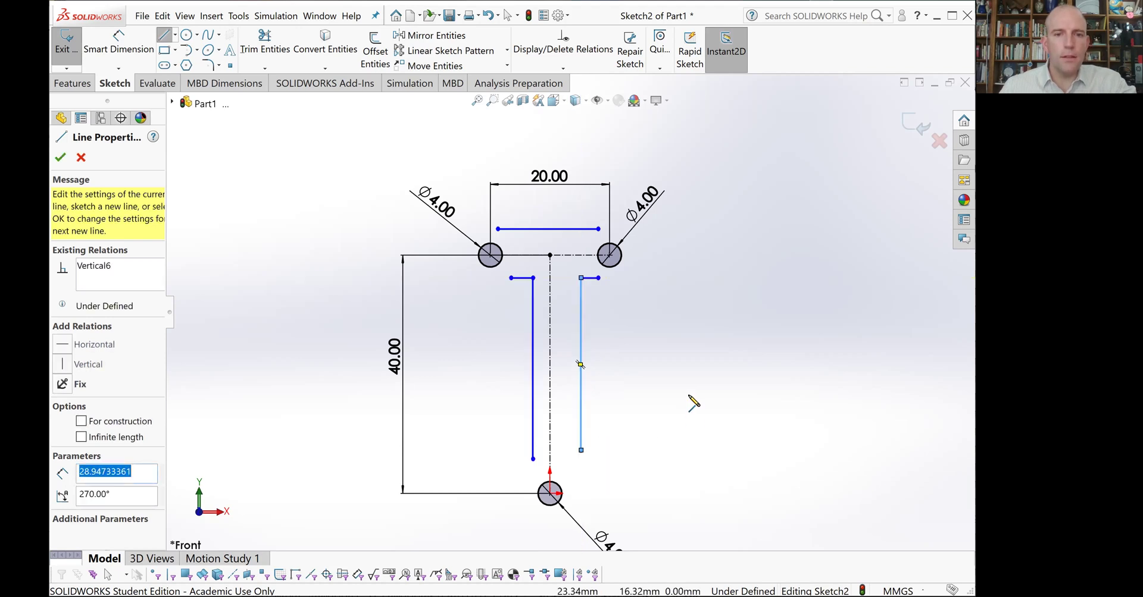
{"action": "key", "text": "Escape"}
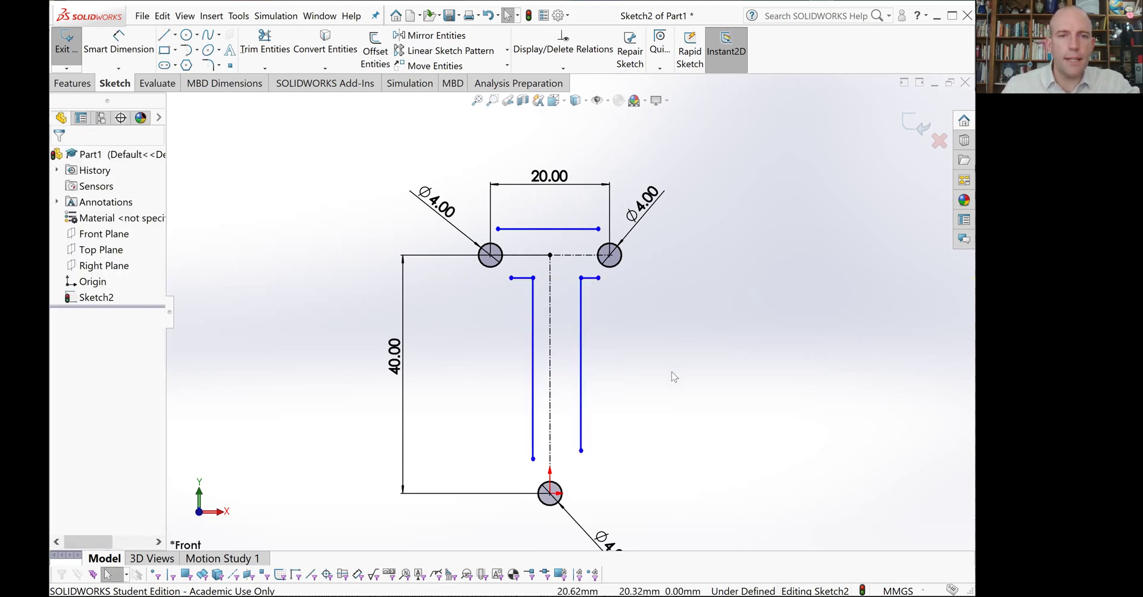
Step: Draw tangent arcs around the left circle, the right circle and across the stem bottom
{"action": "left_click", "coordinate": [195, 53]}
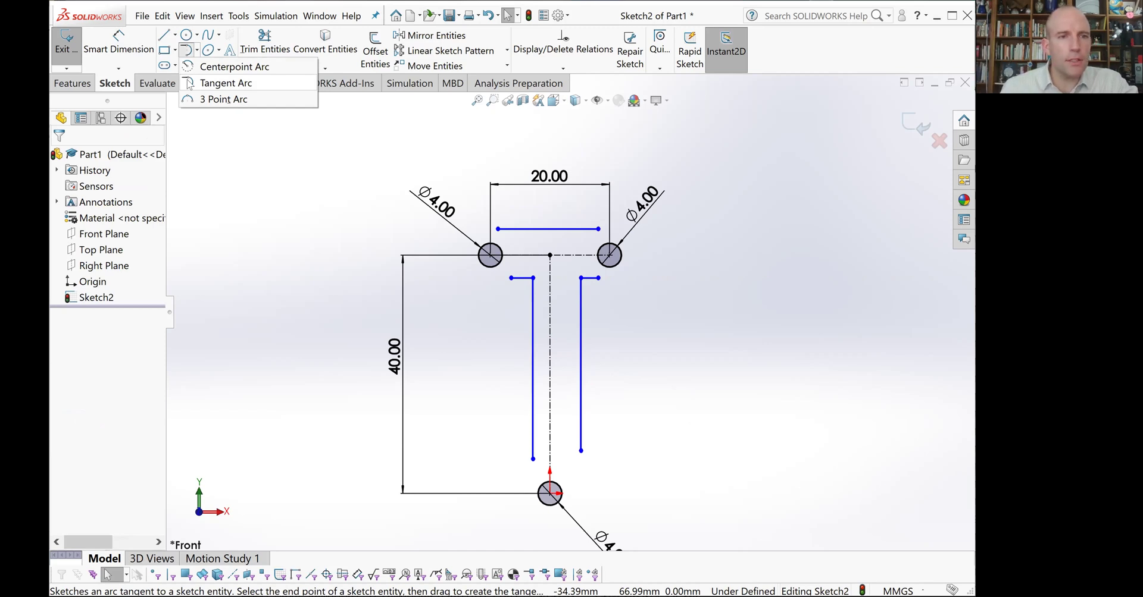
{"action": "left_click", "coordinate": [225, 84]}
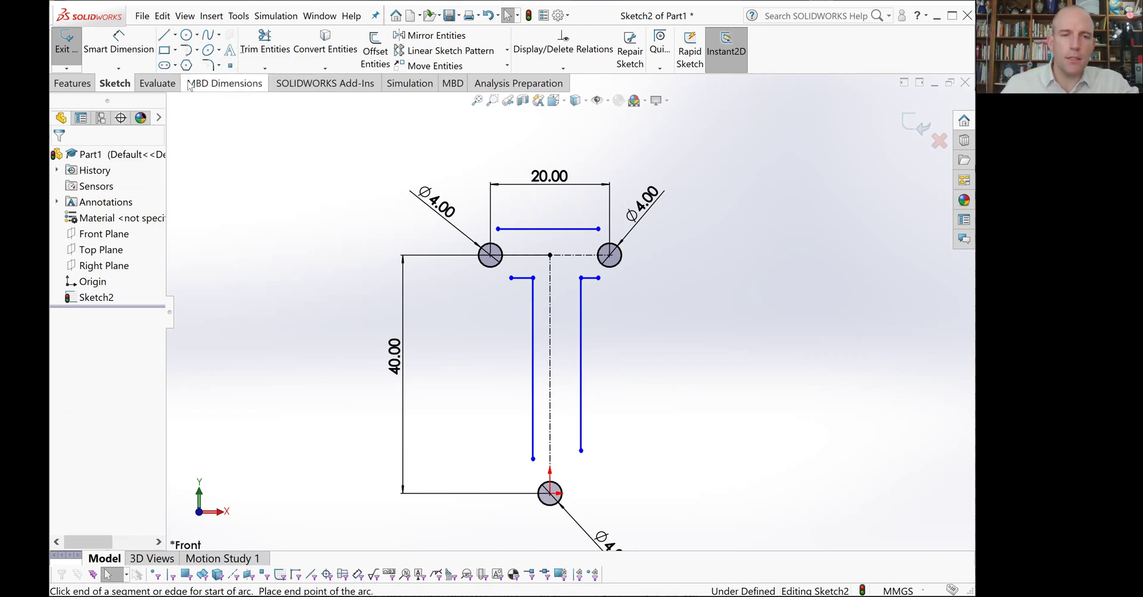
{"action": "left_click", "coordinate": [498, 230]}
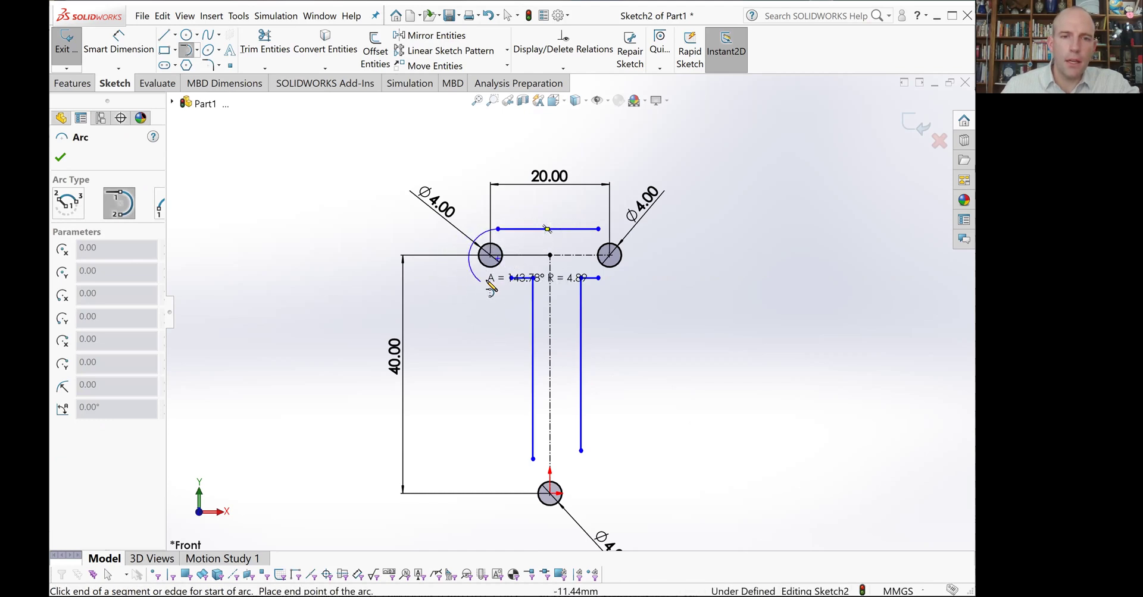
{"action": "left_click", "coordinate": [510, 278]}
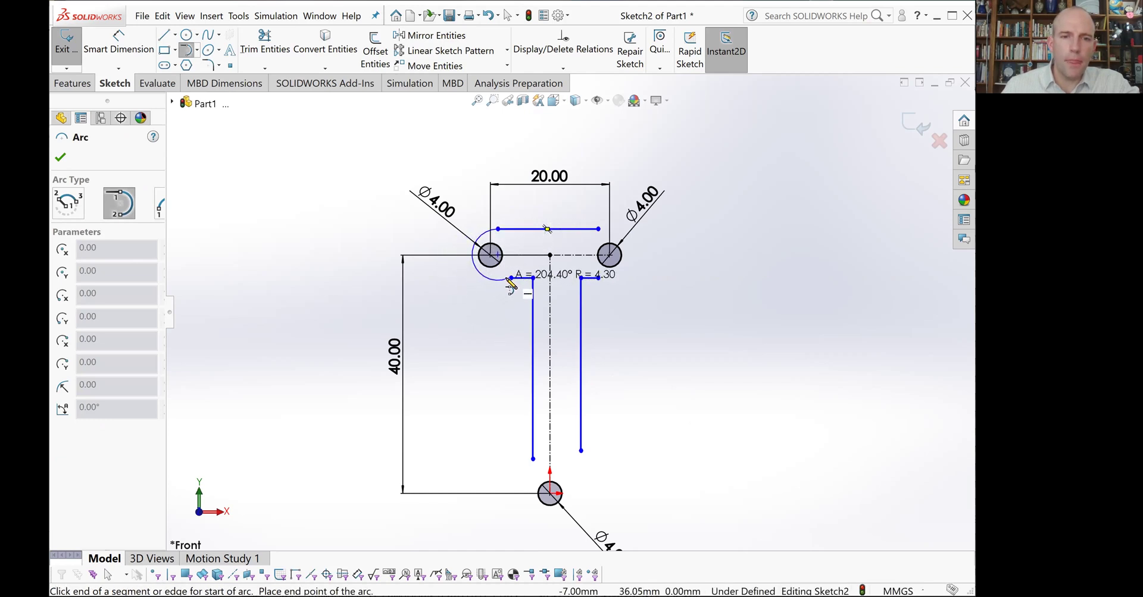
{"action": "left_click", "coordinate": [598, 229]}
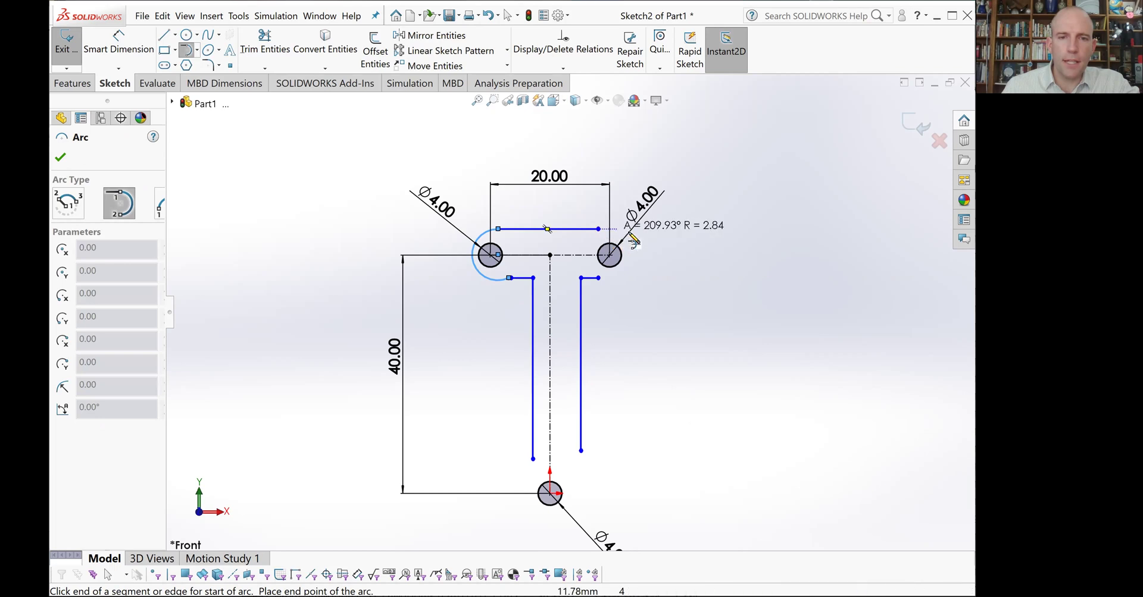
{"action": "left_click", "coordinate": [598, 278]}
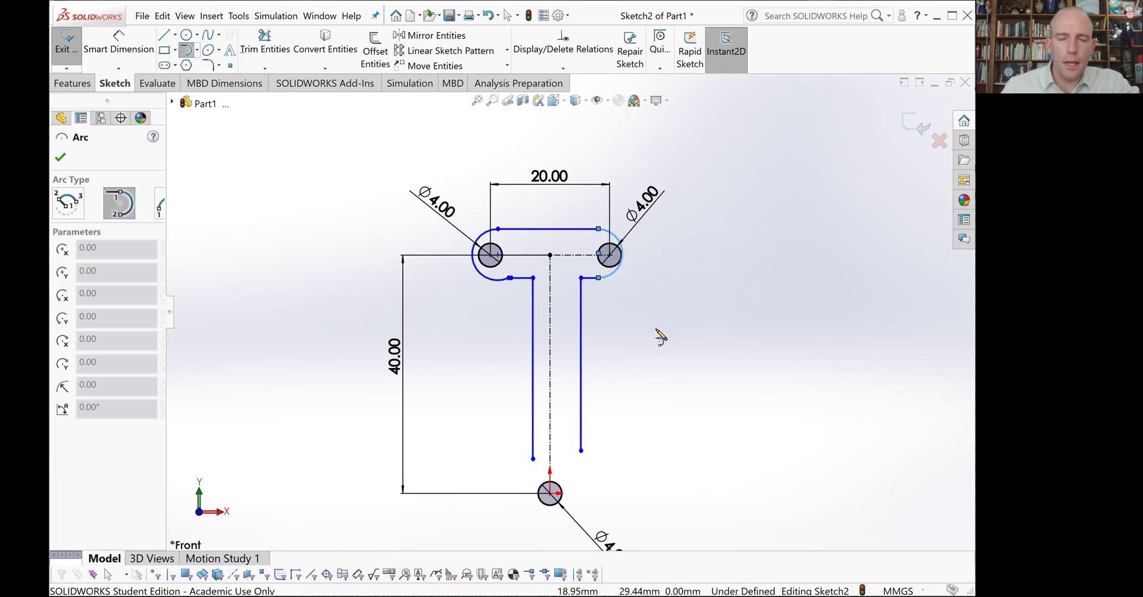
{"action": "left_click", "coordinate": [532, 459]}
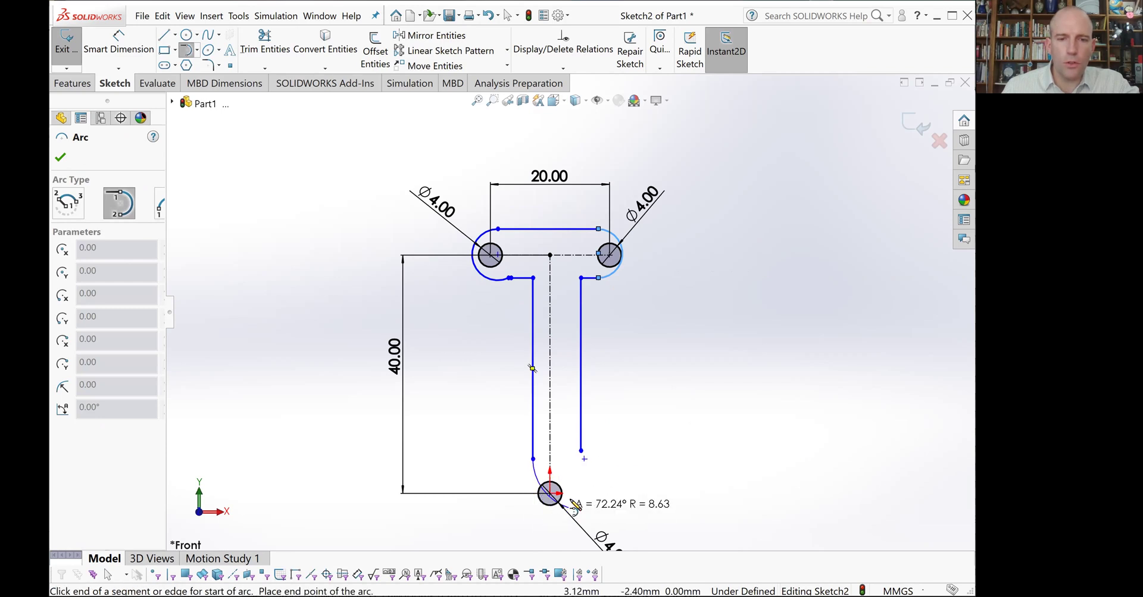
{"action": "left_click", "coordinate": [581, 451]}
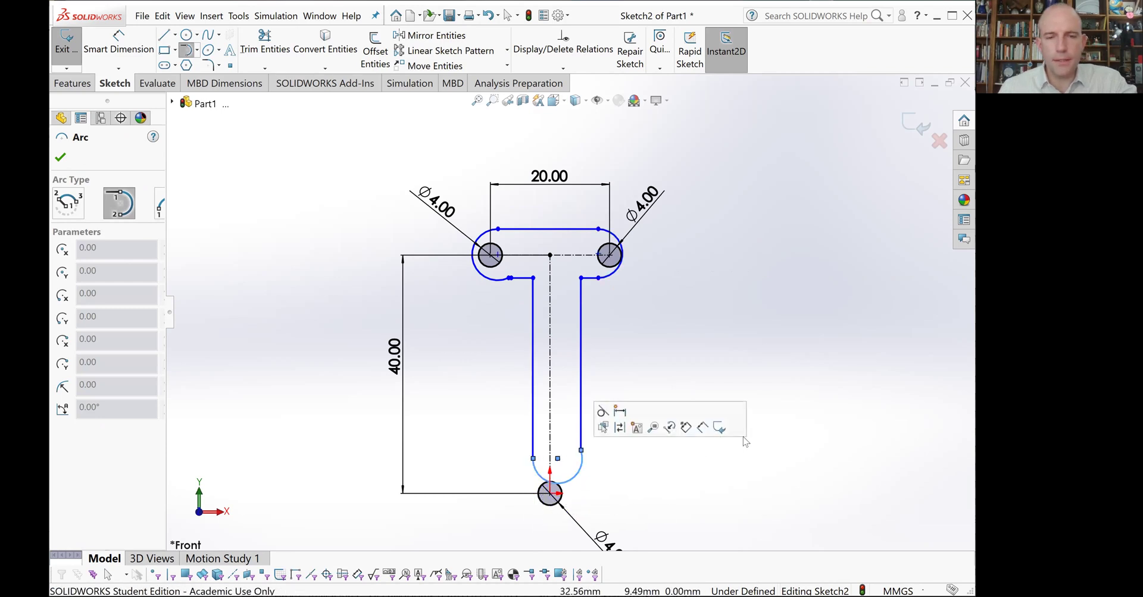
Step: Make the right stem wall tangent to the bottom arc
{"action": "key", "text": "Escape"}
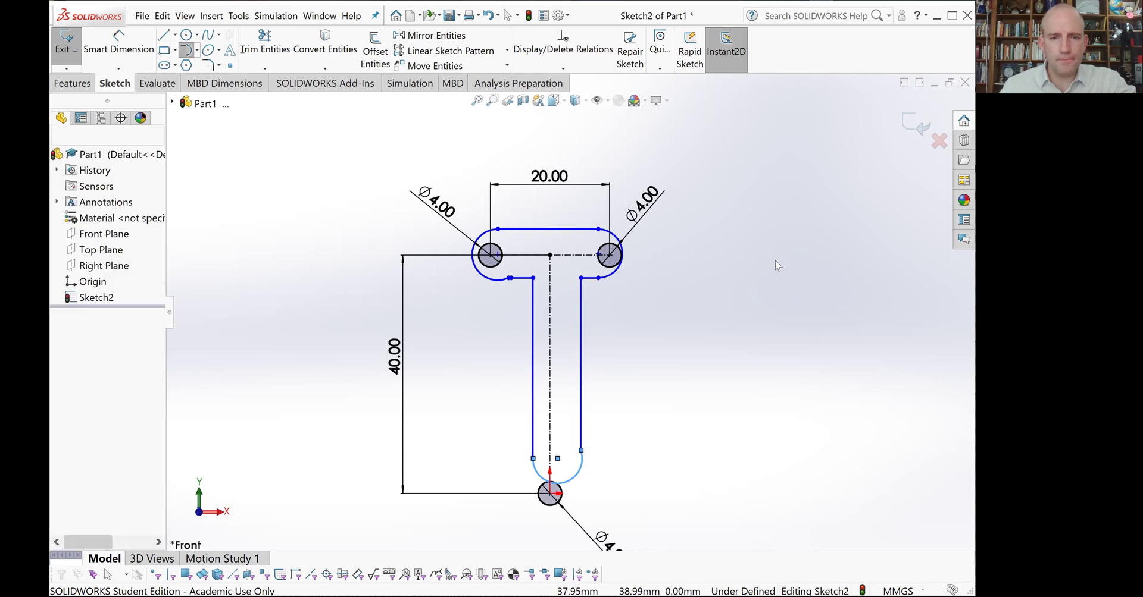
{"action": "left_click", "coordinate": [581, 443]}
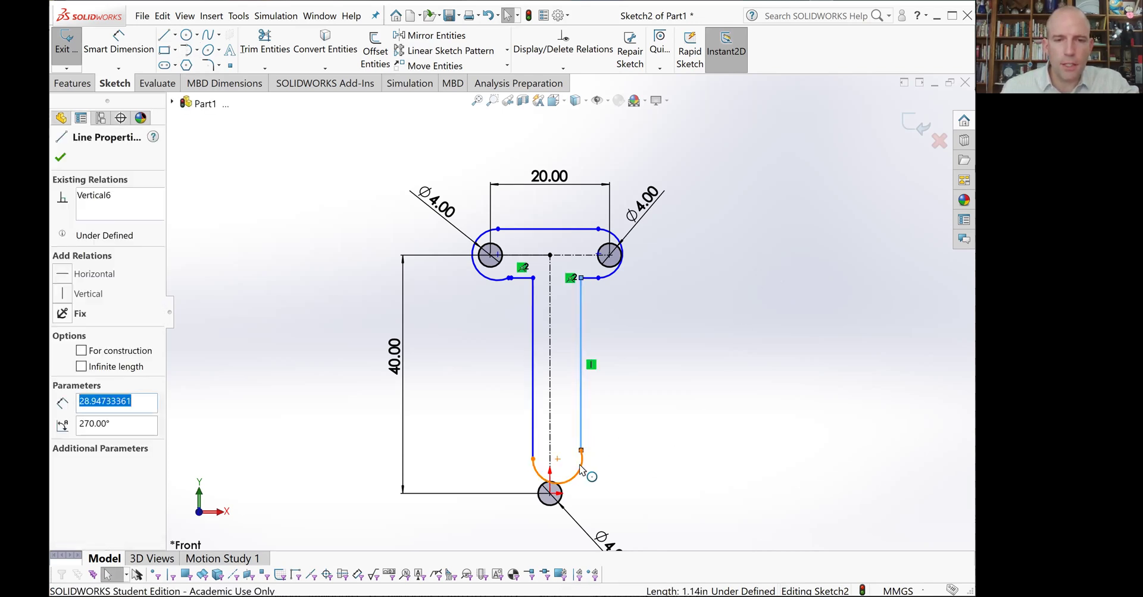
{"action": "left_click", "coordinate": [580, 468], "text": "ctrl"}
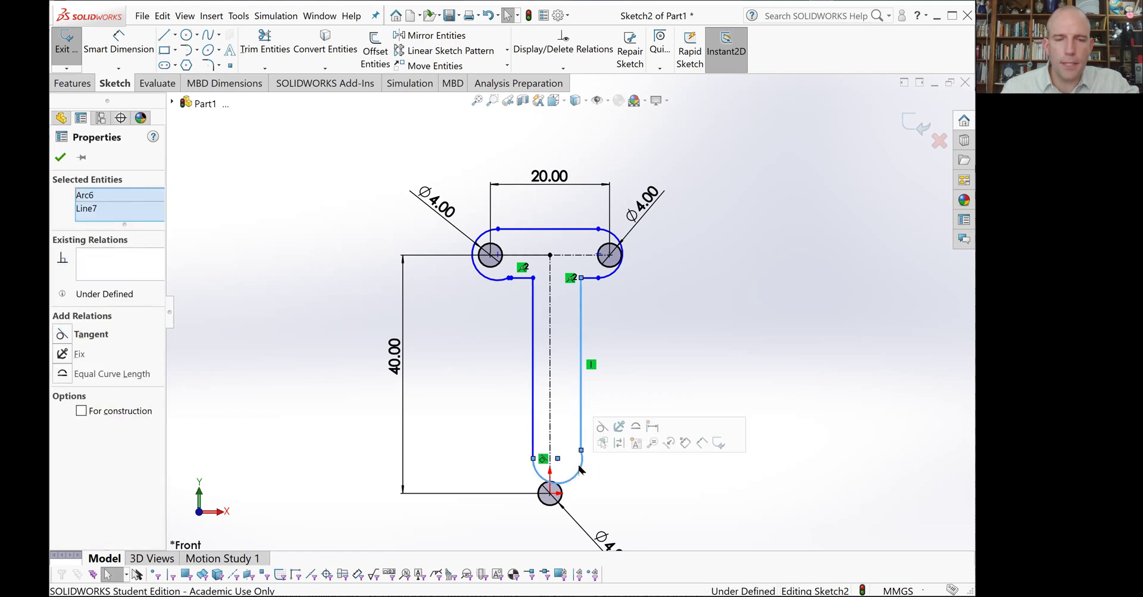
{"action": "left_click", "coordinate": [601, 429]}
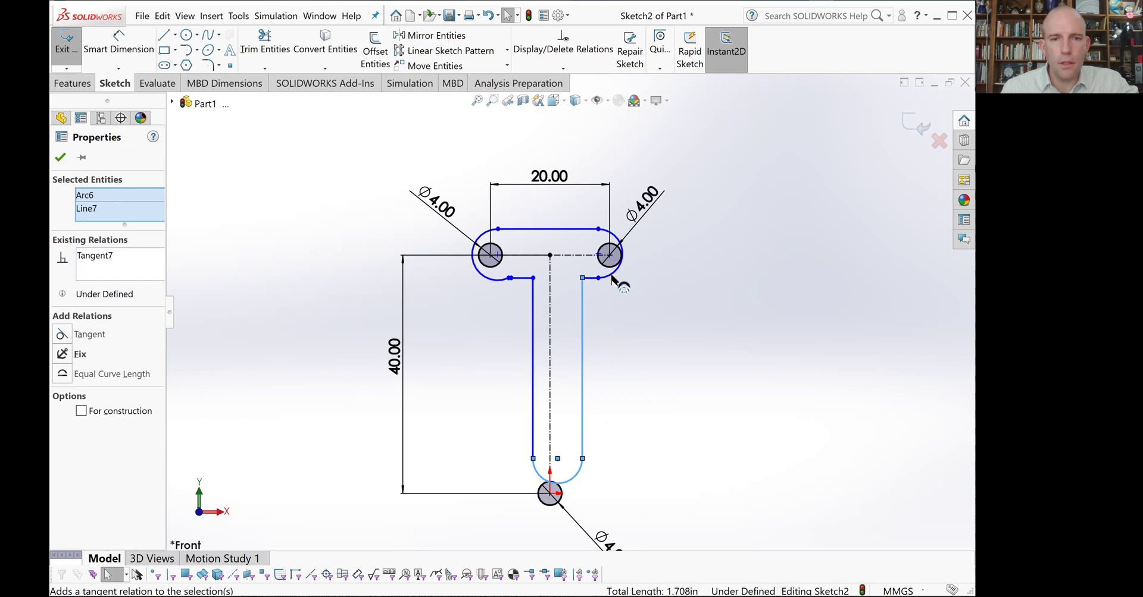
{"action": "left_click", "coordinate": [592, 281]}
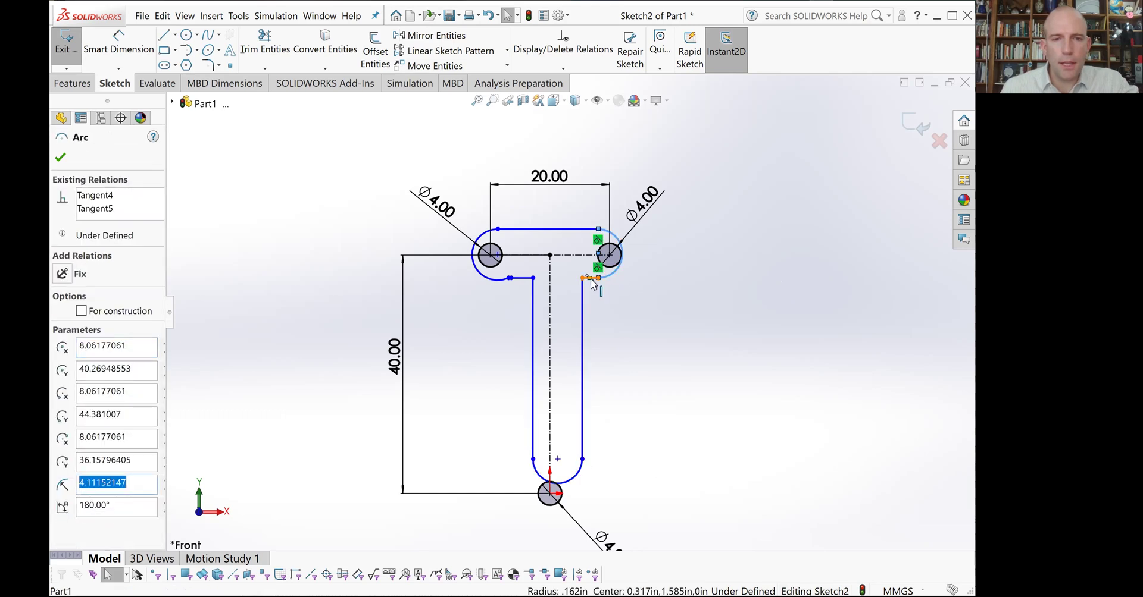
{"action": "left_click", "coordinate": [636, 308]}
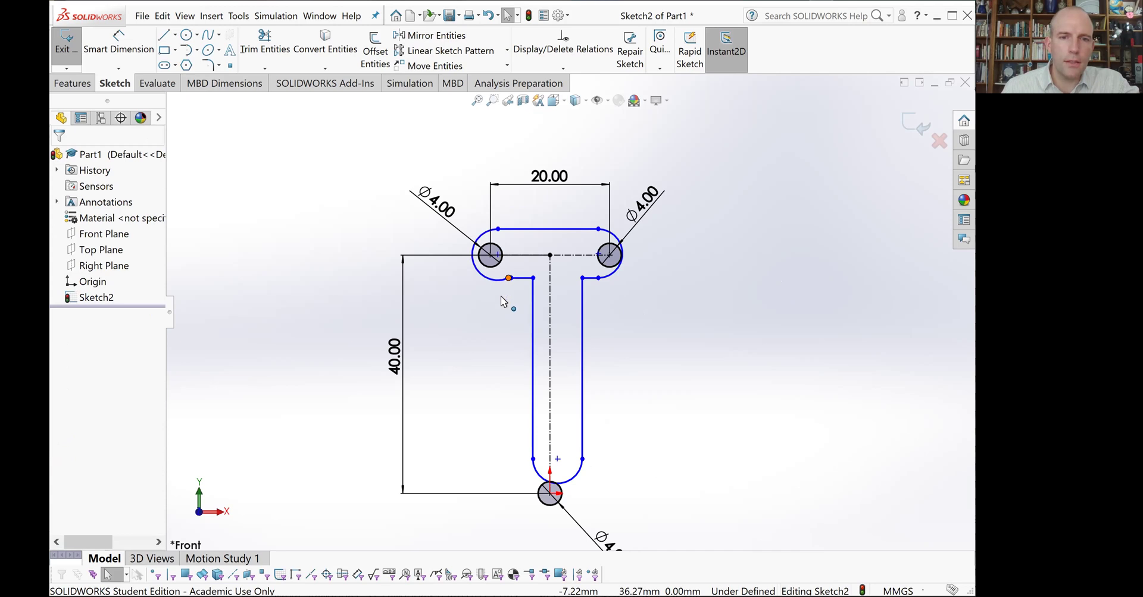
Step: Drag the left arc's loose end down and merge it with the stem line's endpoint
{"action": "left_click_drag", "start_coordinate": [508, 278], "coordinate": [479, 316]}
{"action": "left_click", "coordinate": [494, 317]}
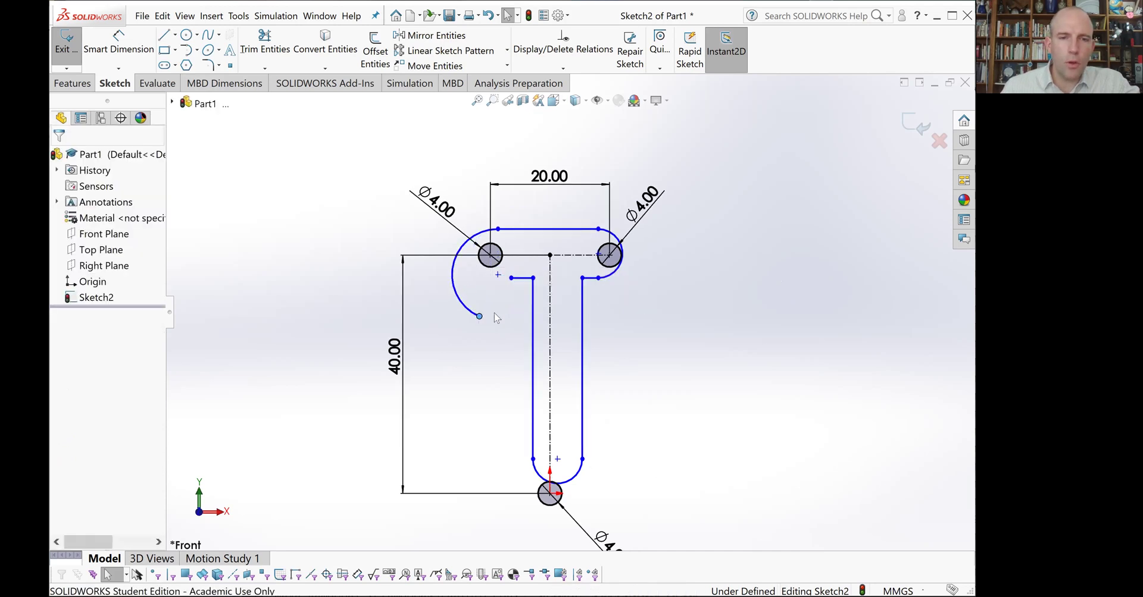
{"action": "left_click", "coordinate": [511, 278]}
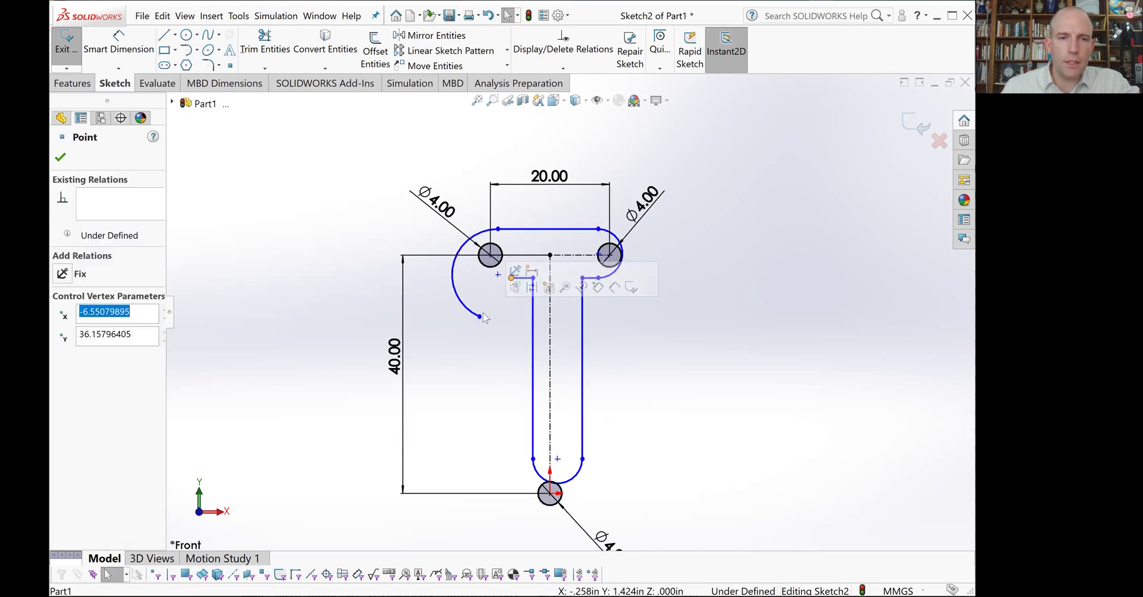
{"action": "left_click", "coordinate": [479, 316]}
{"action": "left_click", "coordinate": [510, 278], "text": "ctrl"}
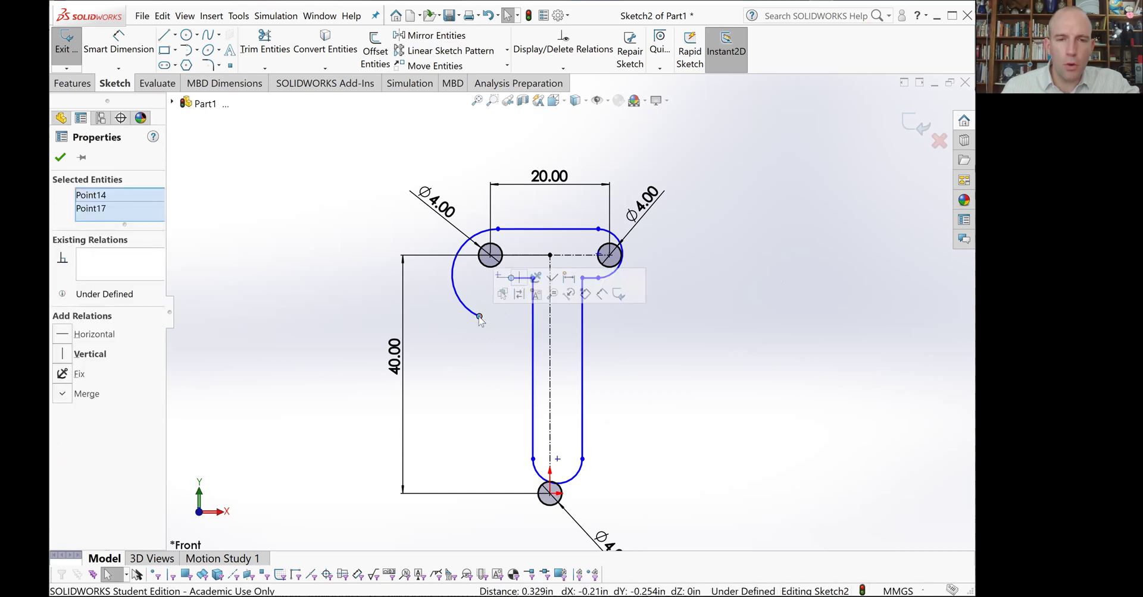
{"action": "left_click", "coordinate": [551, 278]}
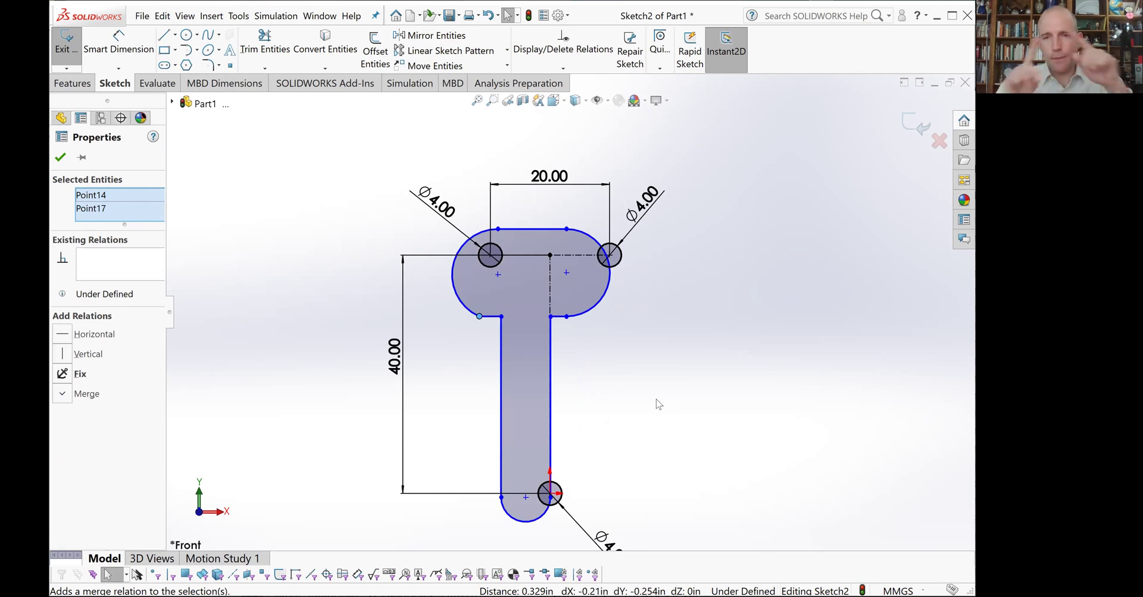
{"action": "left_click", "coordinate": [609, 378]}
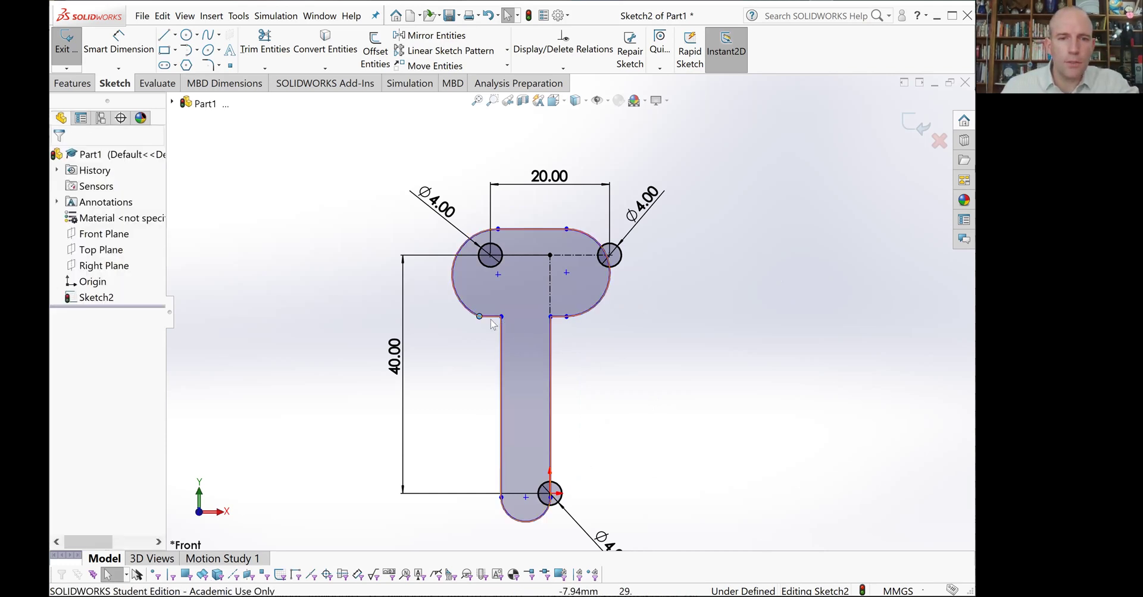
Step: Make the left arc tangent to the short edge beneath it
{"action": "left_click", "coordinate": [487, 318]}
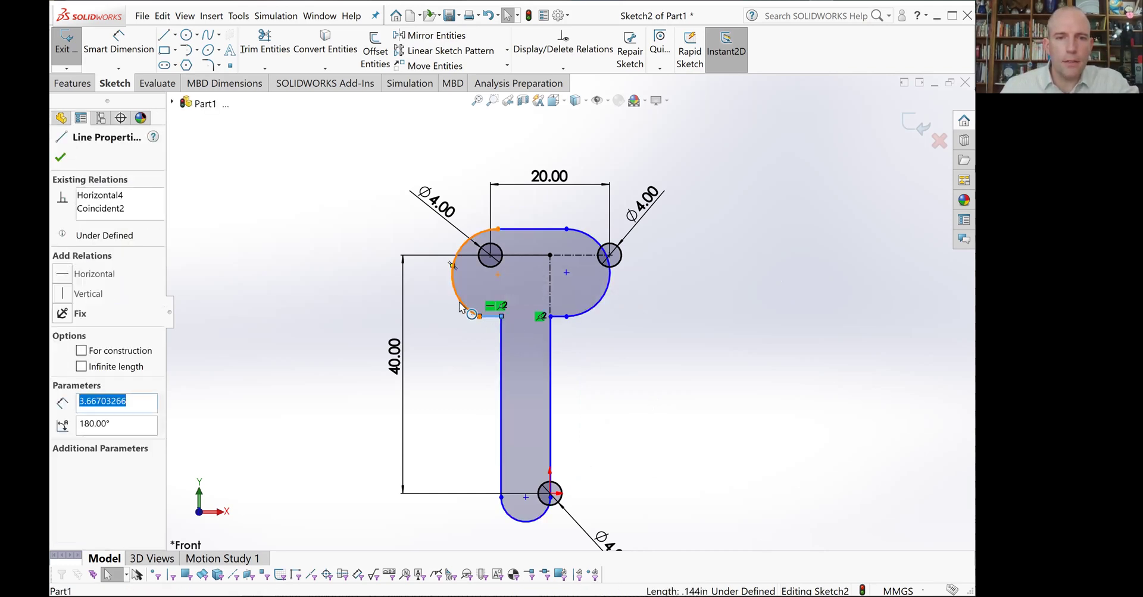
{"action": "left_click", "coordinate": [452, 265]}
{"action": "left_click", "coordinate": [491, 316], "text": "ctrl"}
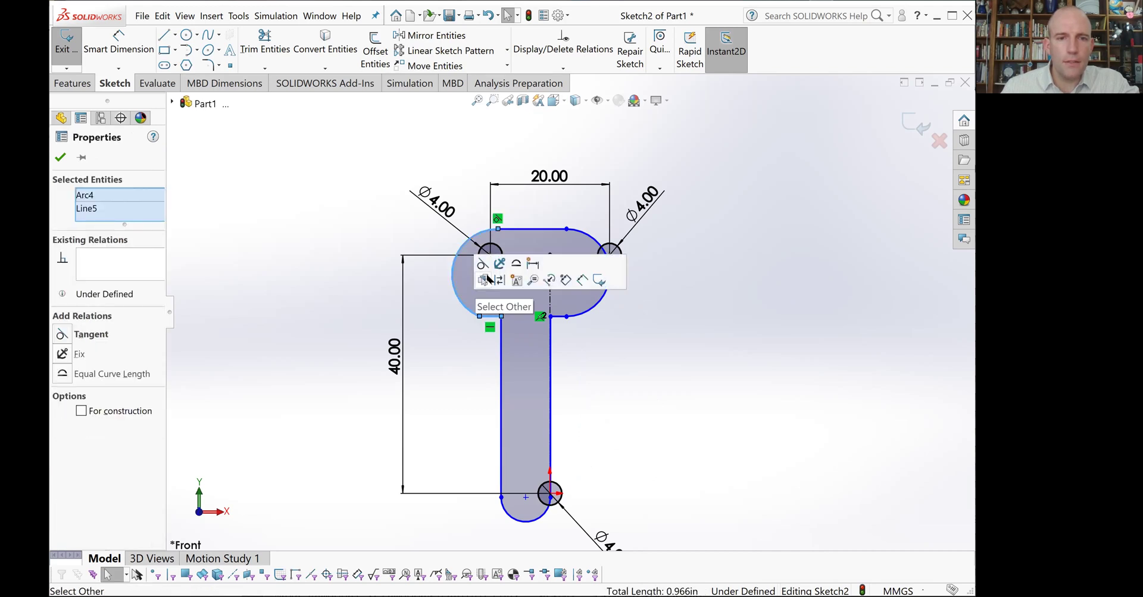
{"action": "left_click", "coordinate": [483, 279]}
{"action": "left_click", "coordinate": [702, 430]}
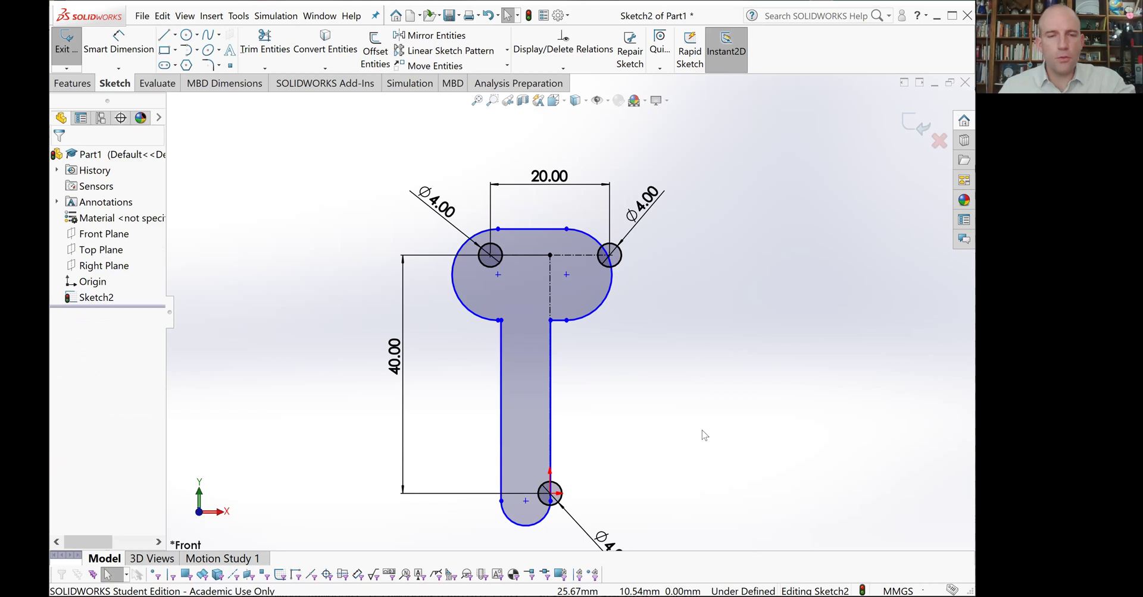
Step: Add Concentric relations between the bottom, right and left arcs and their small circles
{"action": "left_click", "coordinate": [526, 531]}
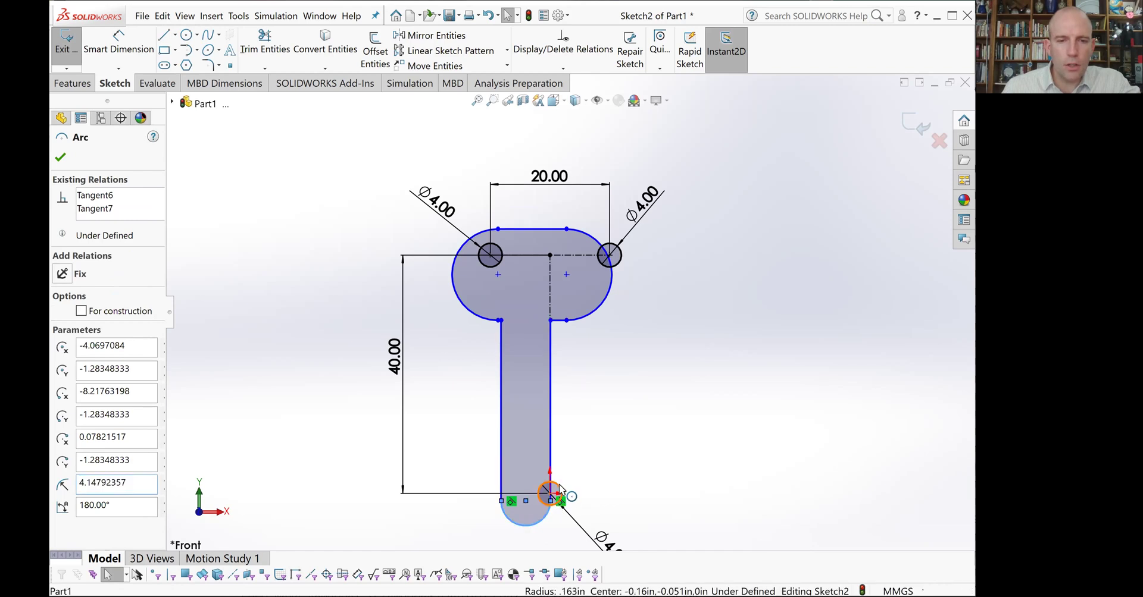
{"action": "left_click", "coordinate": [560, 489], "text": "ctrl"}
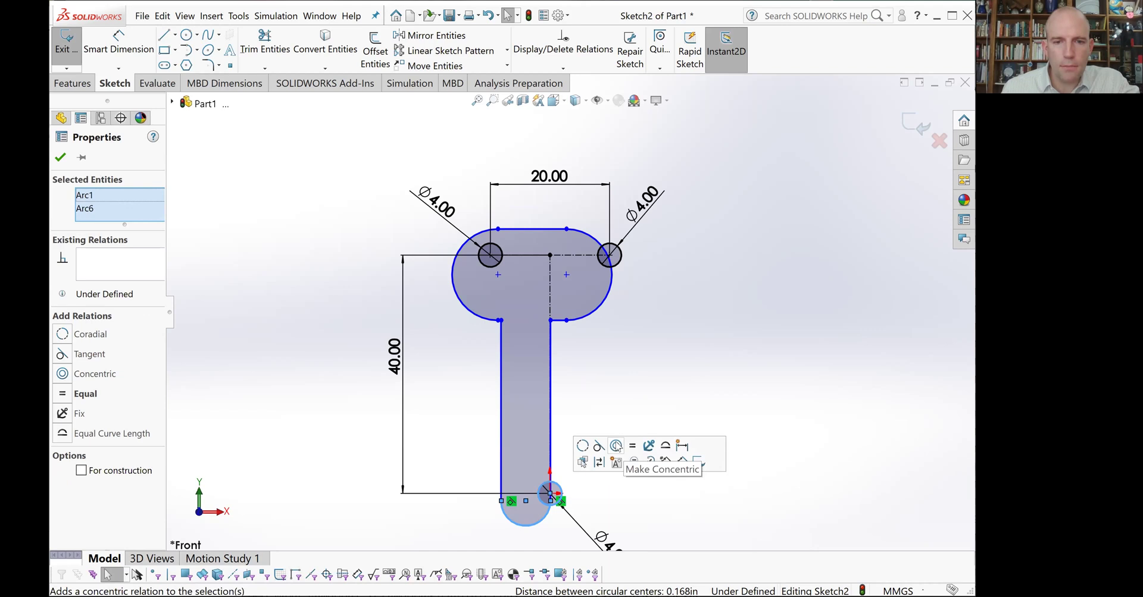
{"action": "left_click", "coordinate": [616, 446]}
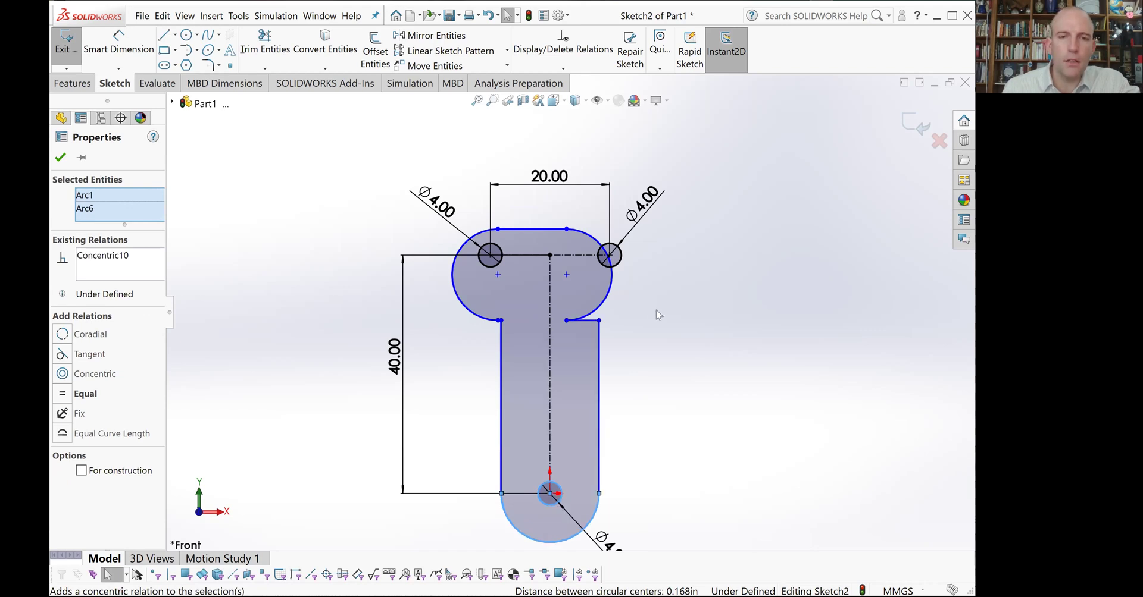
{"action": "left_click", "coordinate": [656, 309]}
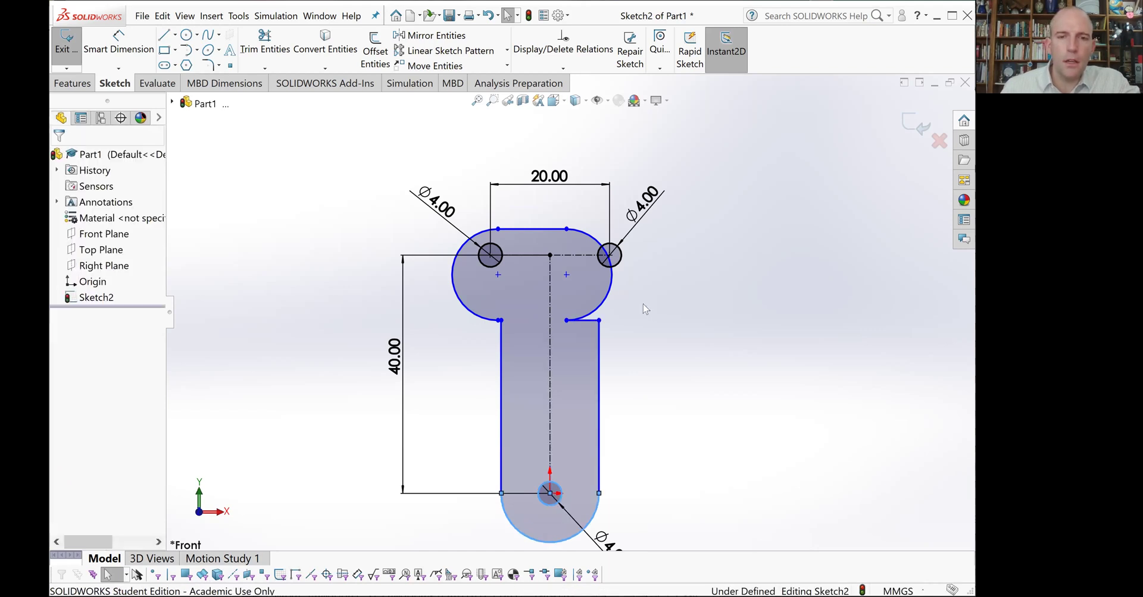
{"action": "left_click", "coordinate": [611, 273]}
{"action": "left_click", "coordinate": [609, 255]}
{"action": "left_click", "coordinate": [611, 272], "text": "ctrl"}
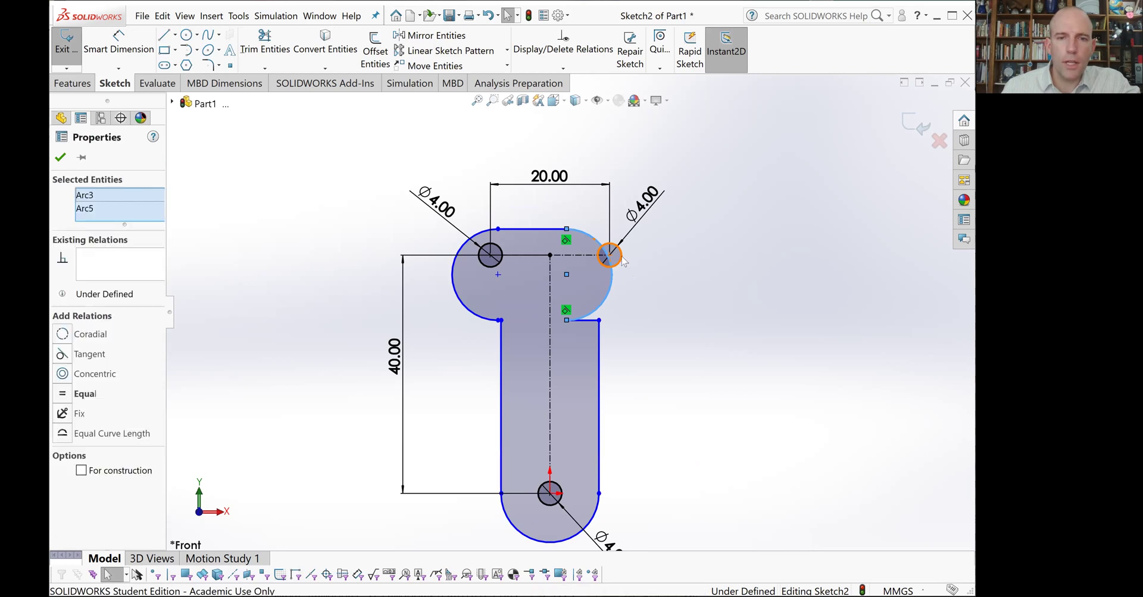
{"action": "left_click", "coordinate": [677, 221]}
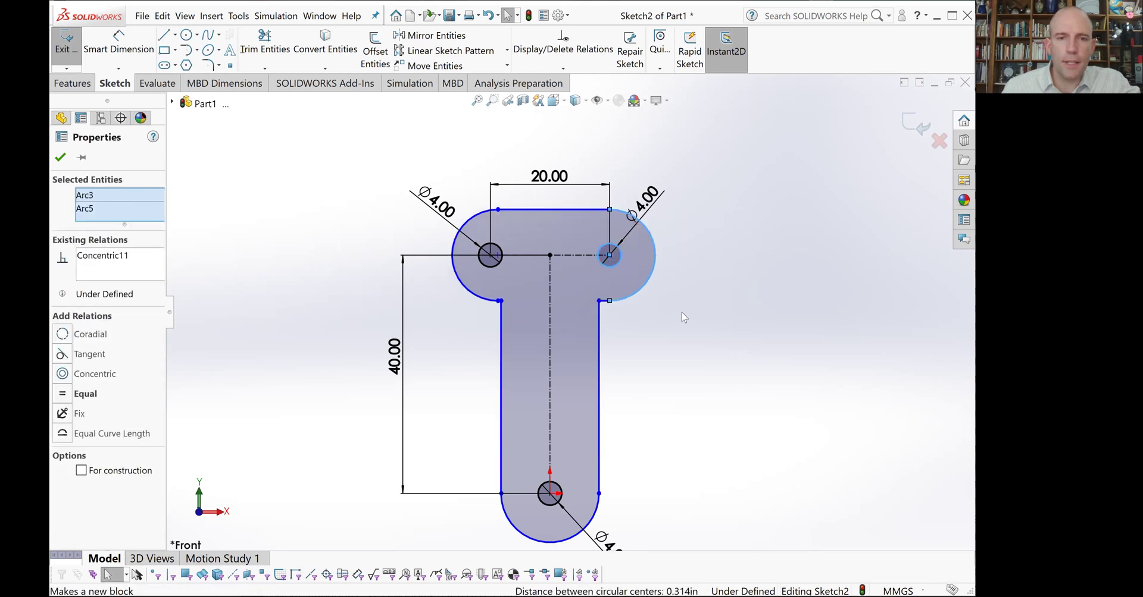
{"action": "left_click", "coordinate": [474, 223]}
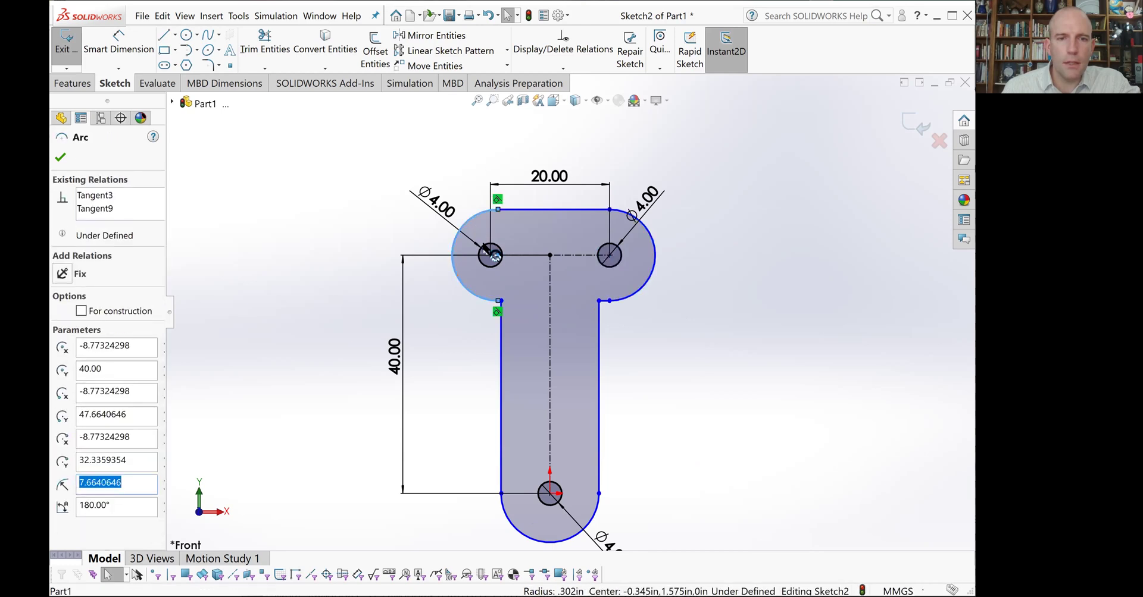
{"action": "left_click", "coordinate": [493, 256], "text": "ctrl"}
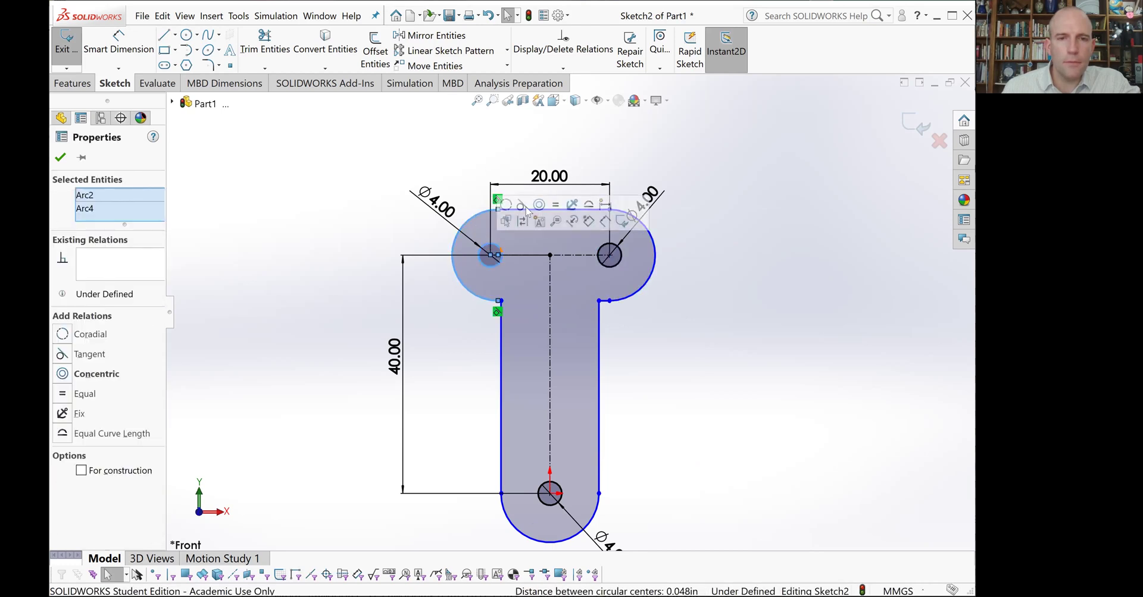
{"action": "left_click", "coordinate": [538, 205]}
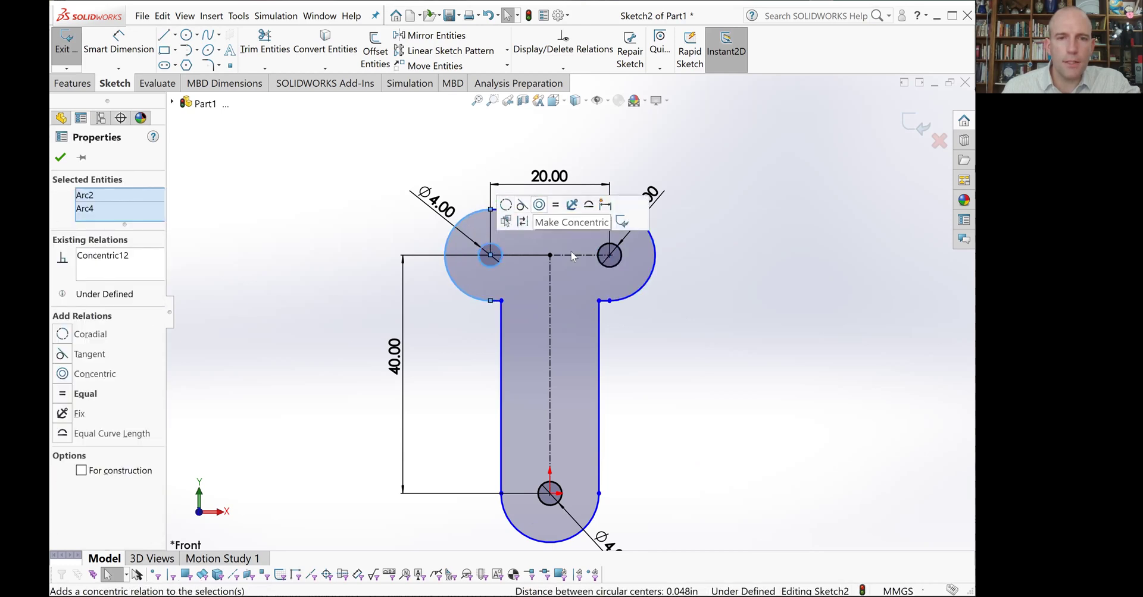
{"action": "left_click", "coordinate": [757, 404]}
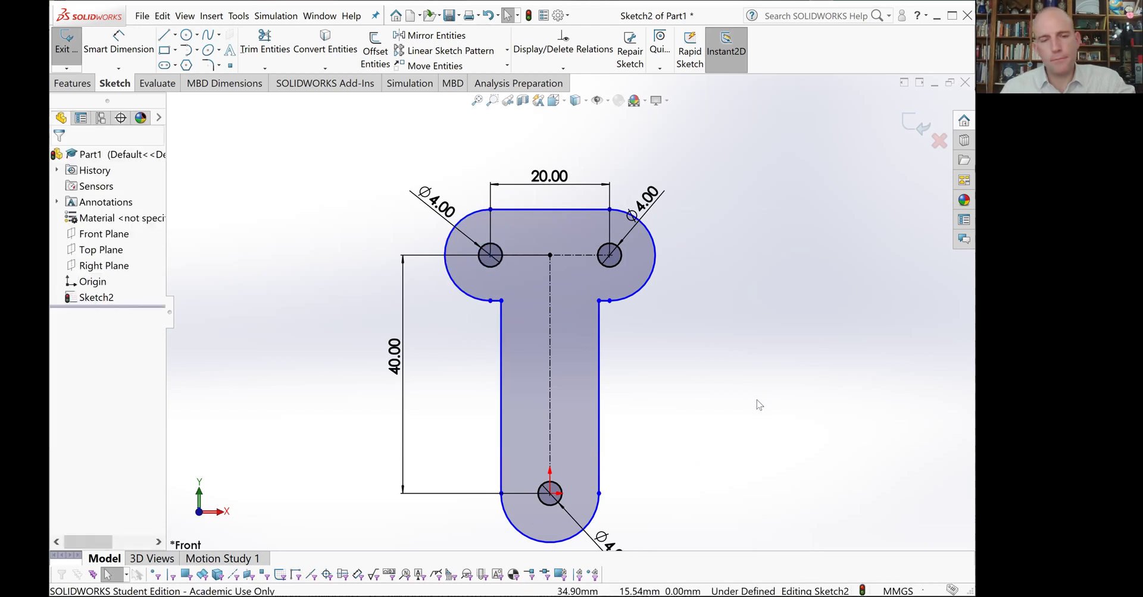
Step: Dimension the right circle-to-arc distance and change it from 5.66 to 2 mm
{"action": "left_click", "coordinate": [119, 43]}
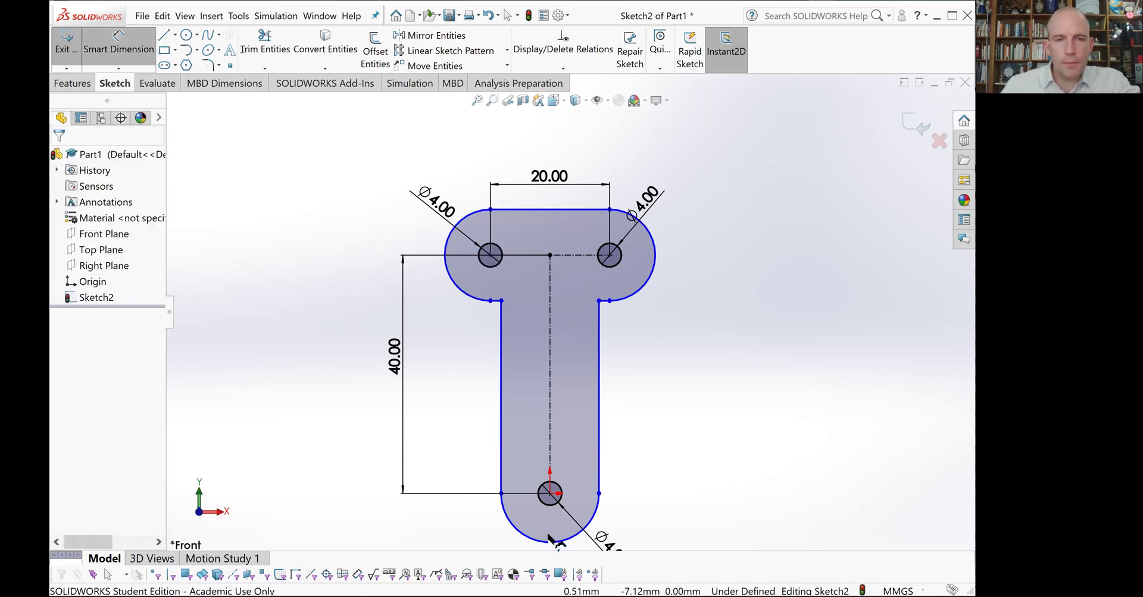
{"action": "left_click", "coordinate": [640, 248]}
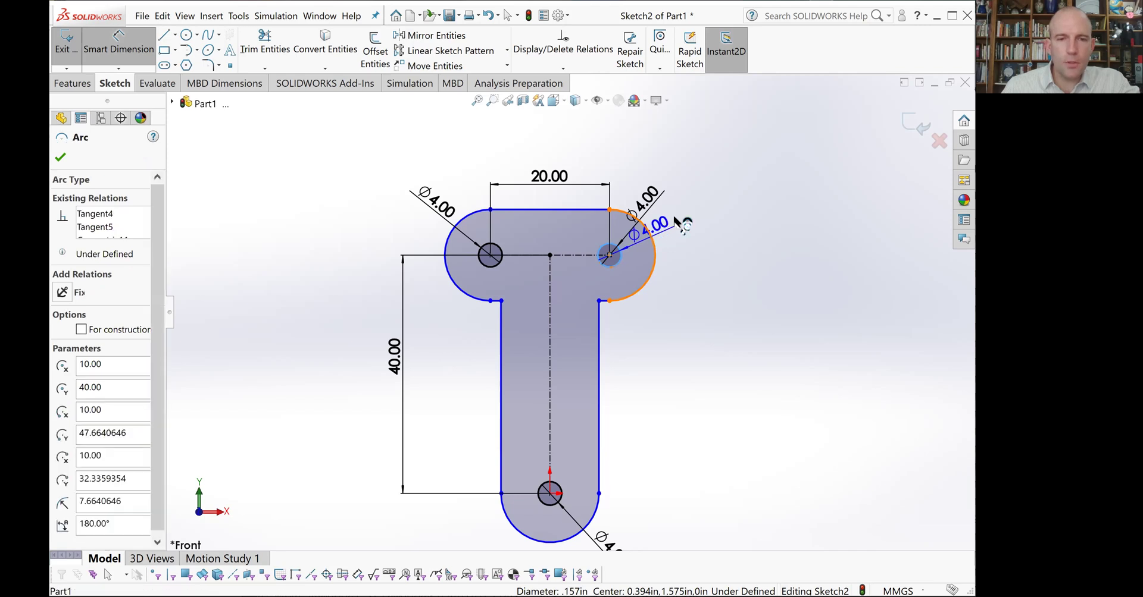
{"action": "left_click", "coordinate": [675, 222]}
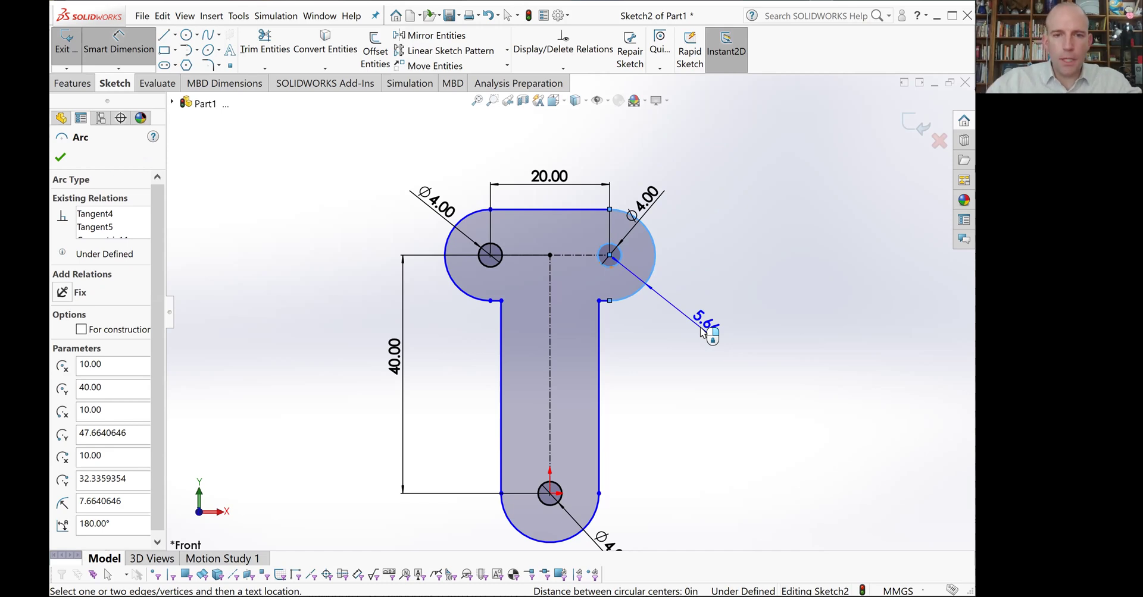
{"action": "left_click", "coordinate": [703, 329]}
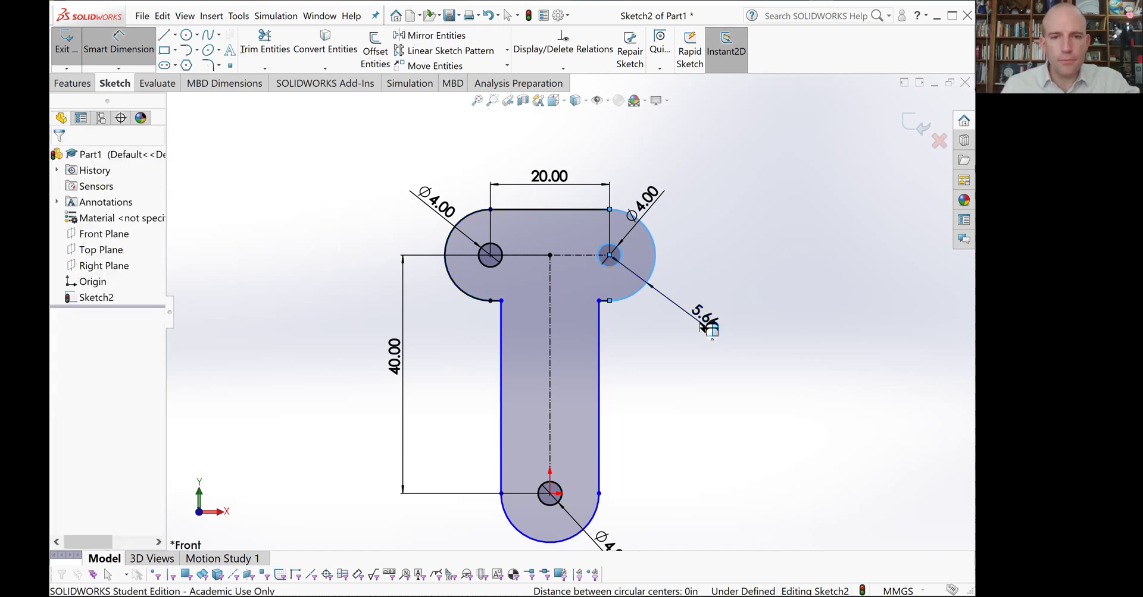
{"action": "double_click", "coordinate": [706, 325]}
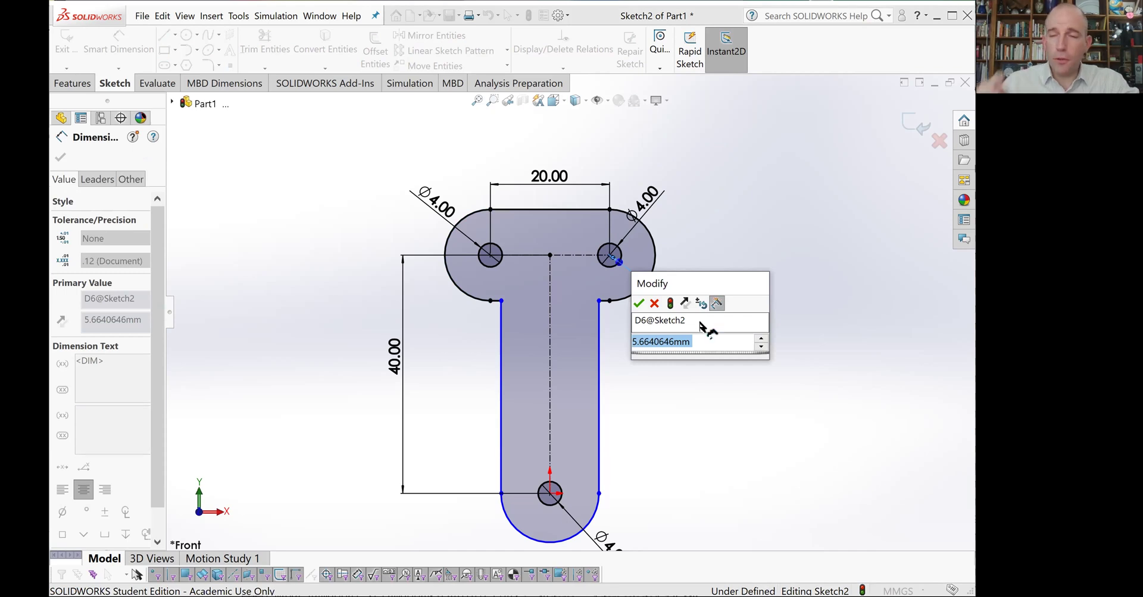
{"action": "type", "text": "2"}
{"action": "key", "text": "Return"}
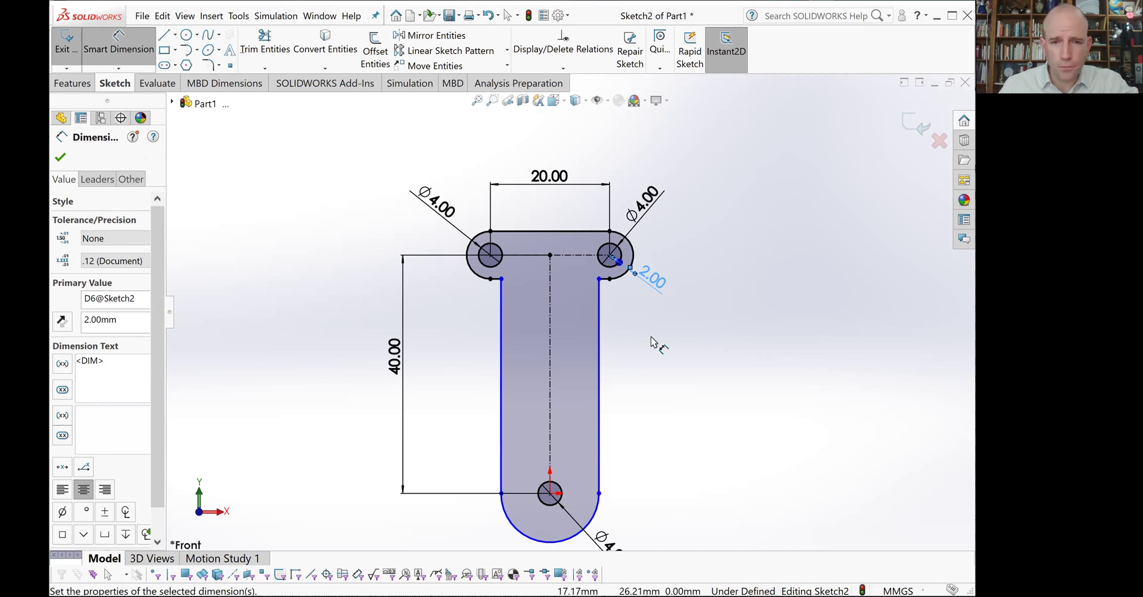
{"action": "scroll", "coordinate": [636, 260], "scroll_direction": "down", "scroll_amount": 8}
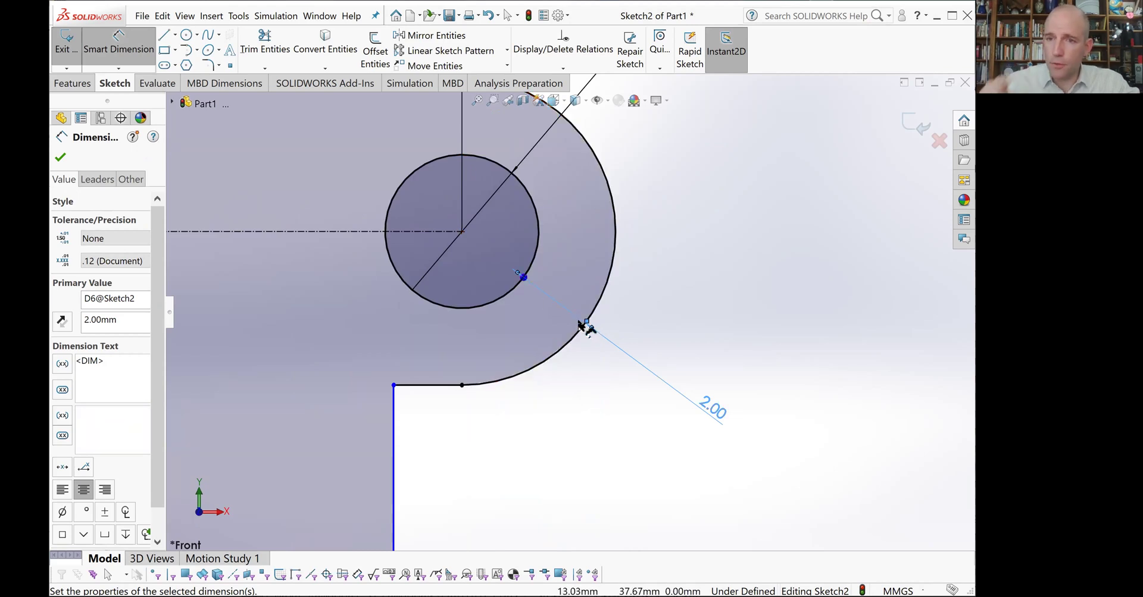
{"action": "key", "text": "z"}
{"action": "key", "text": "z"}
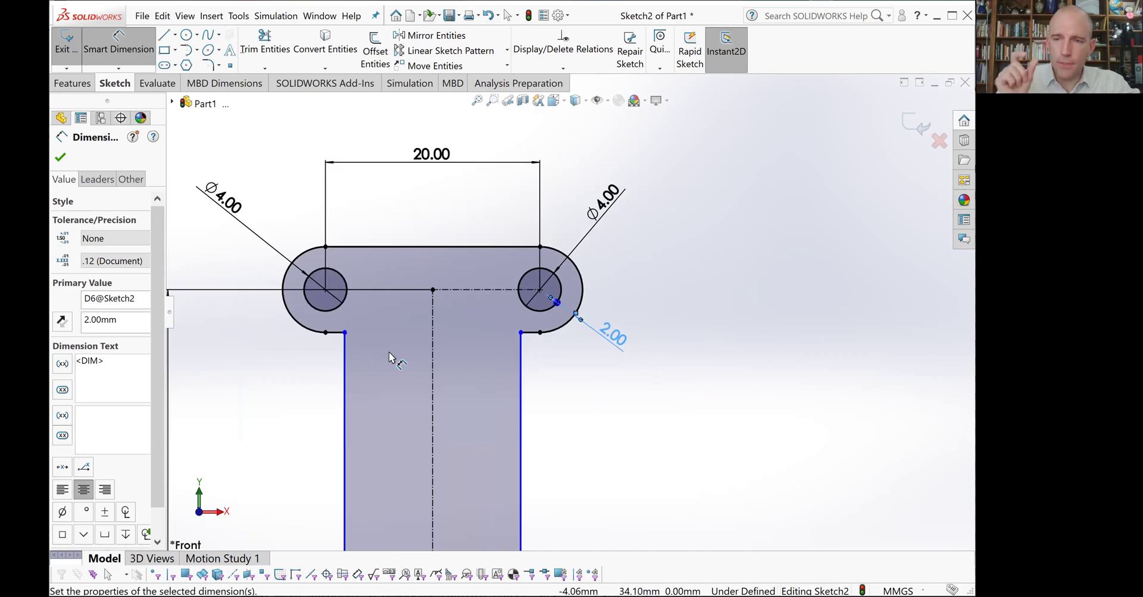
{"action": "scroll", "coordinate": [530, 464], "scroll_direction": "up", "scroll_amount": 4}
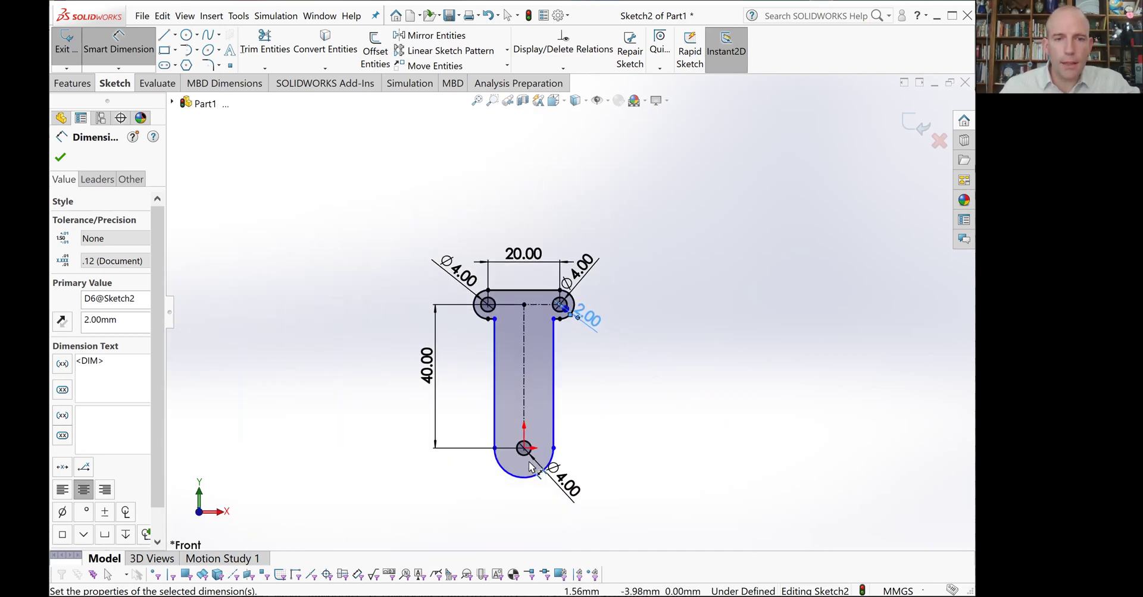
{"action": "scroll", "coordinate": [521, 463], "scroll_direction": "down", "scroll_amount": 3}
{"action": "scroll", "coordinate": [521, 463], "scroll_direction": "down", "scroll_amount": 2}
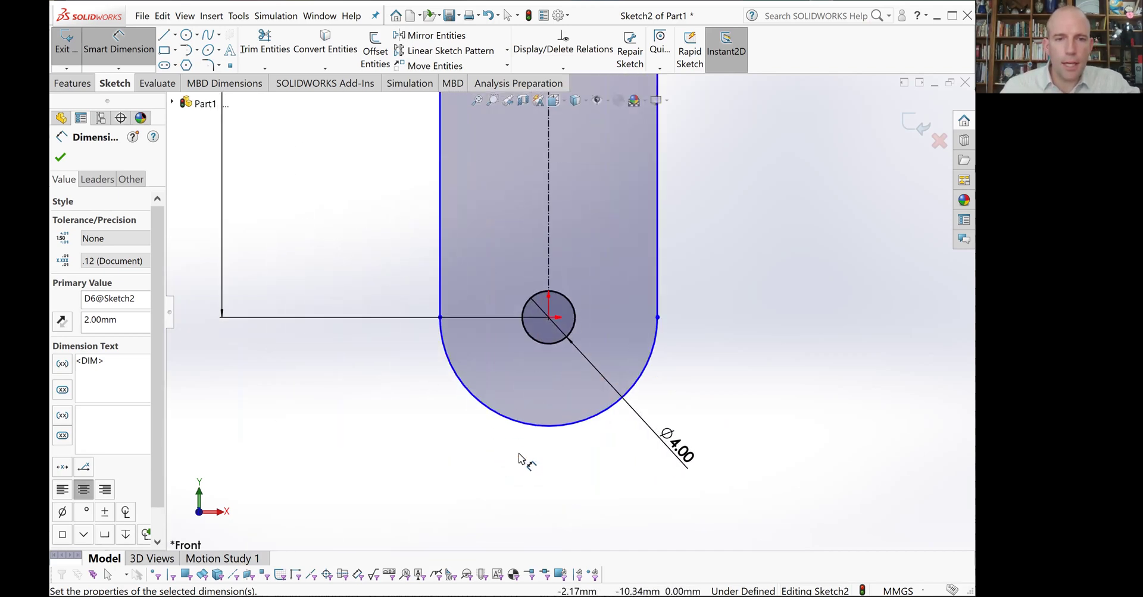
Step: Set the bottom circle-to-arc distance to 2 mm, replacing the 6.22 value
{"action": "left_click", "coordinate": [530, 340]}
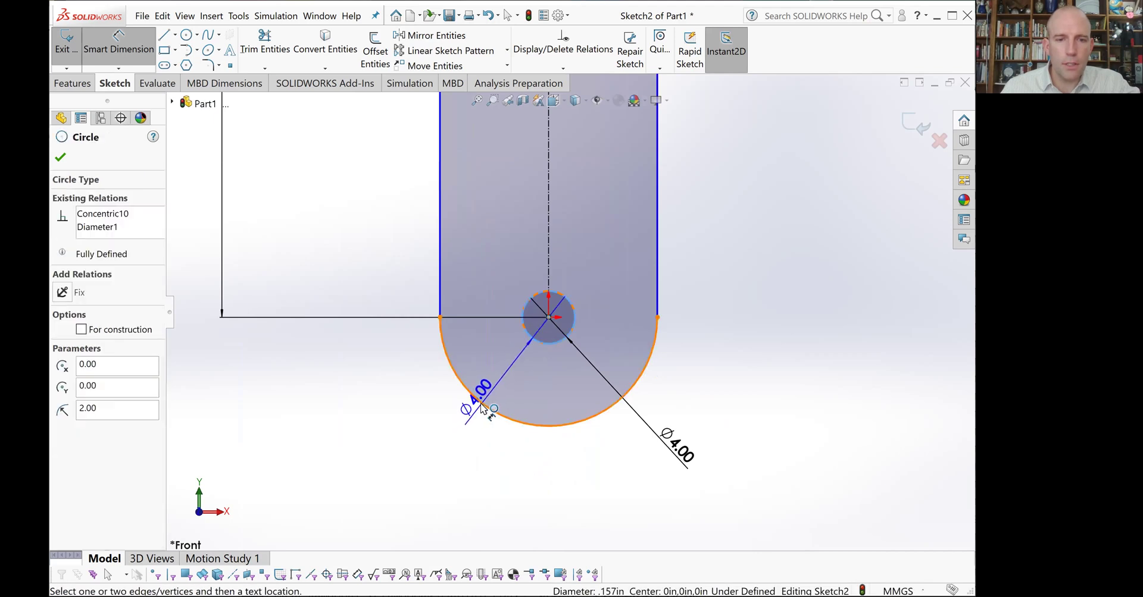
{"action": "left_click", "coordinate": [481, 409]}
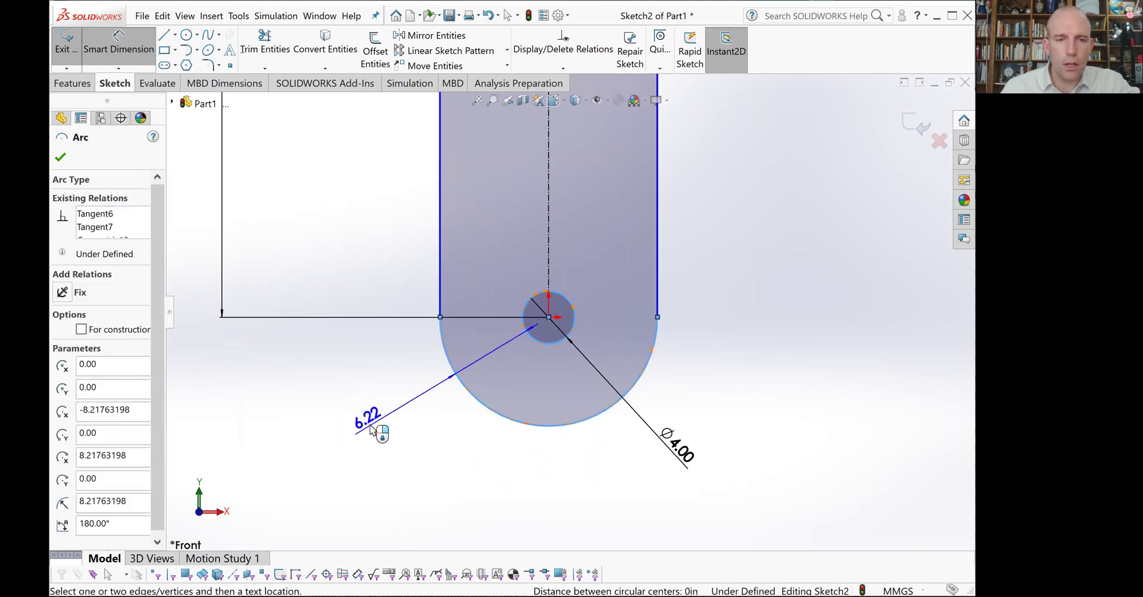
{"action": "left_click", "coordinate": [370, 429]}
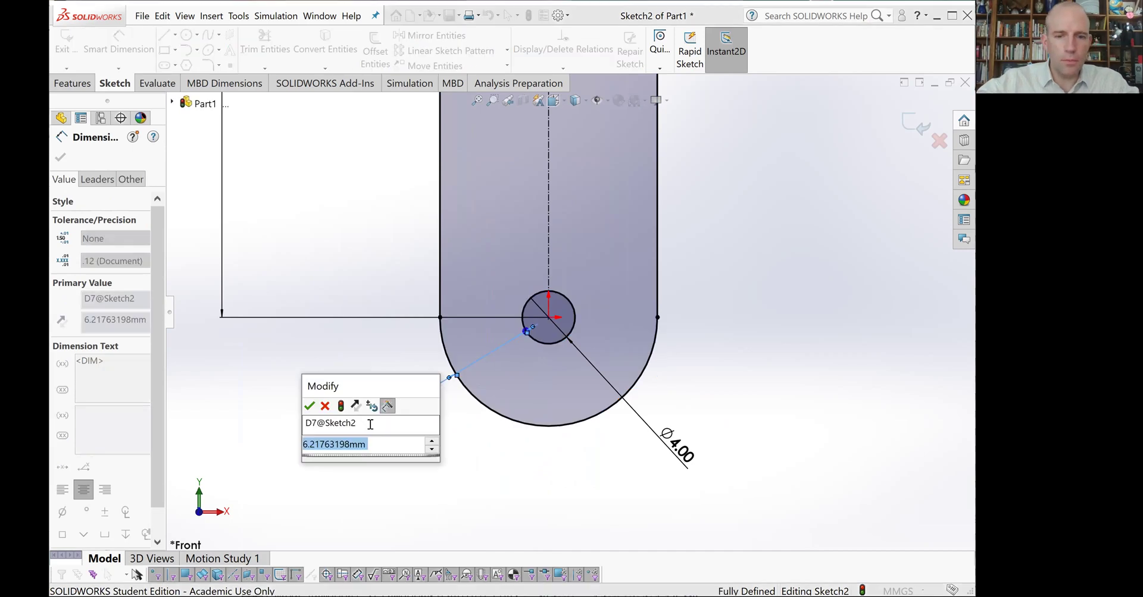
{"action": "type", "text": "2"}
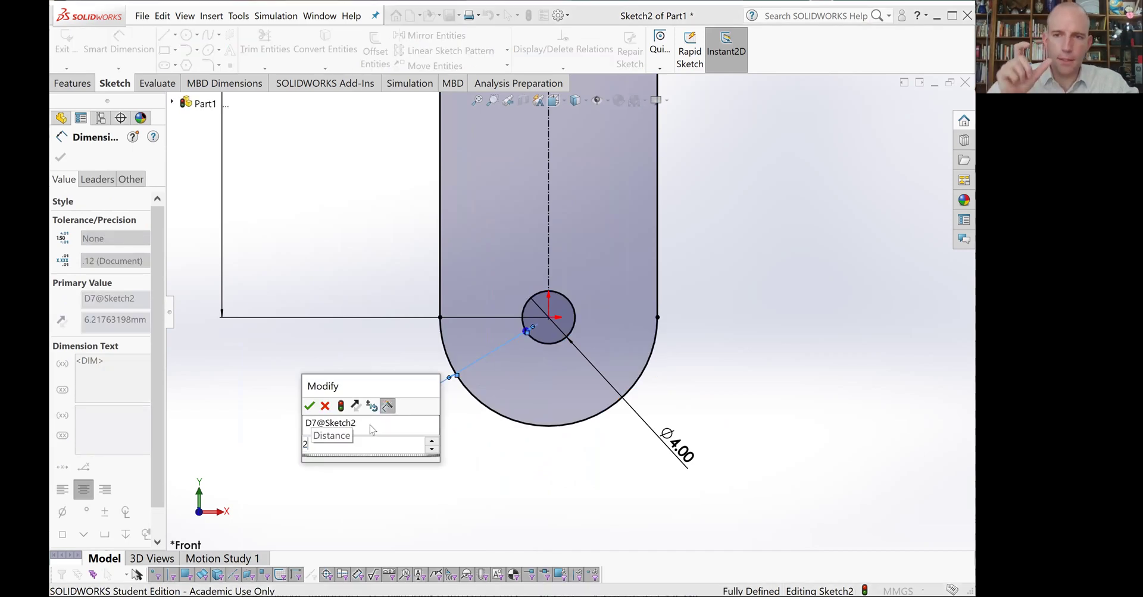
{"action": "key", "text": "Return"}
{"action": "key", "text": "f"}
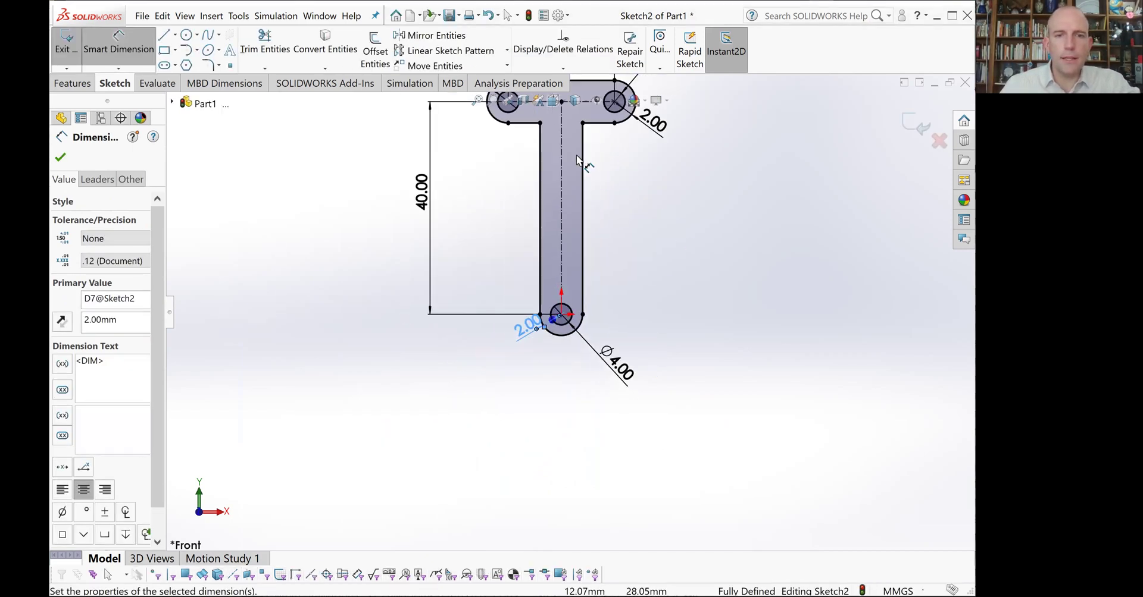
{"action": "scroll", "coordinate": [545, 444], "scroll_direction": "down", "scroll_amount": 5}
{"action": "scroll", "coordinate": [544, 452], "scroll_direction": "up", "scroll_amount": 3}
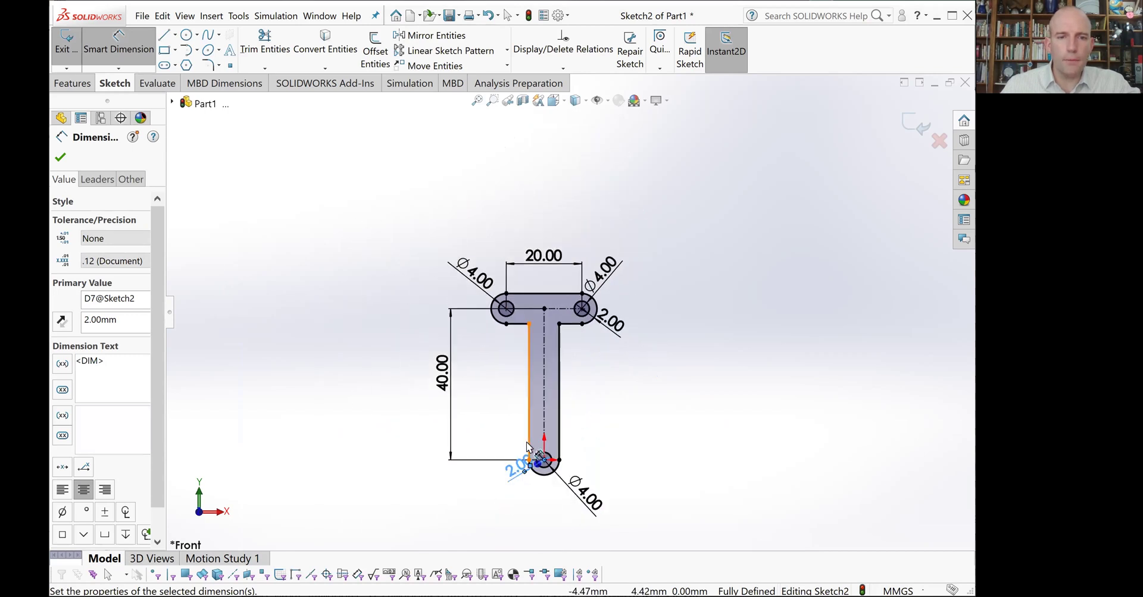
{"action": "scroll", "coordinate": [536, 429], "scroll_direction": "down", "scroll_amount": 2}
{"action": "key", "text": "Escape"}
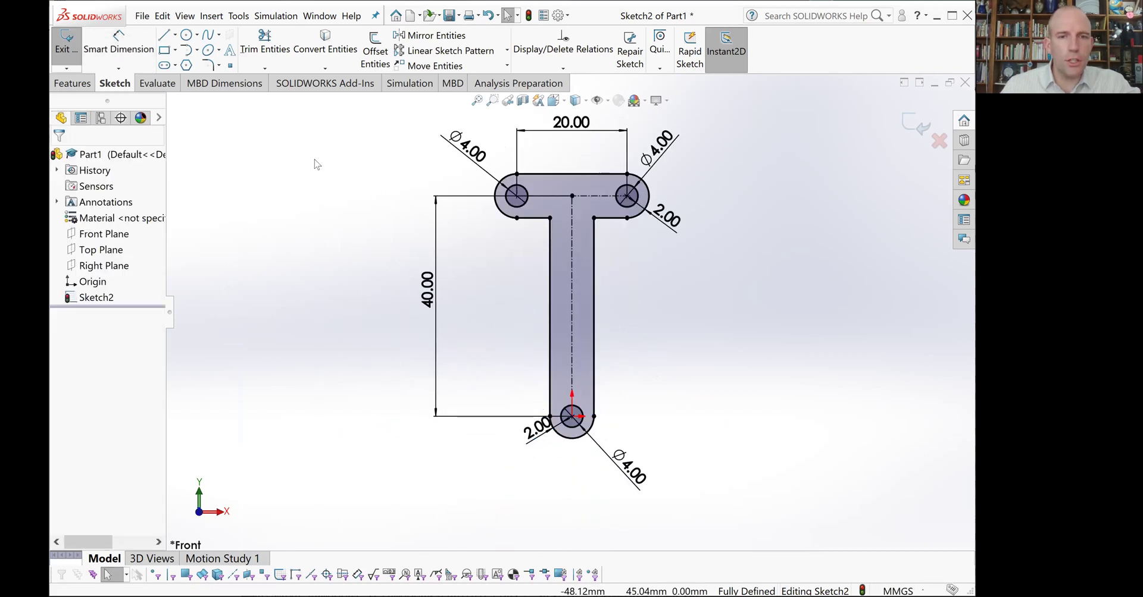
Step: Apply a 2 mm sketch fillet to the left and right inner corners of the T
{"action": "scroll", "coordinate": [528, 218], "scroll_direction": "down", "scroll_amount": 3}
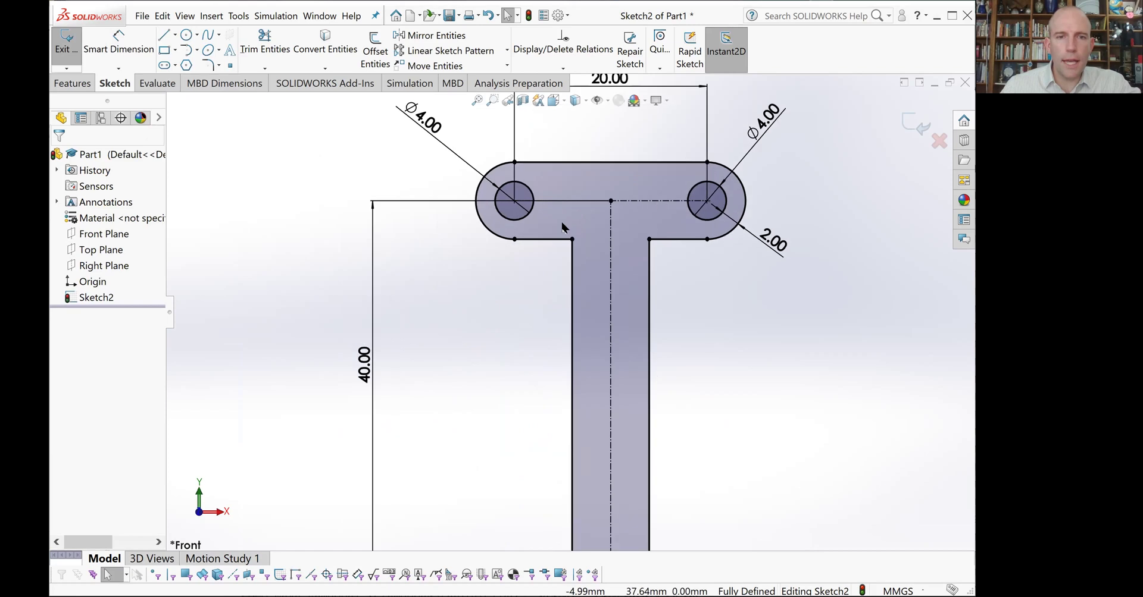
{"action": "scroll", "coordinate": [637, 250], "scroll_direction": "down", "scroll_amount": 1}
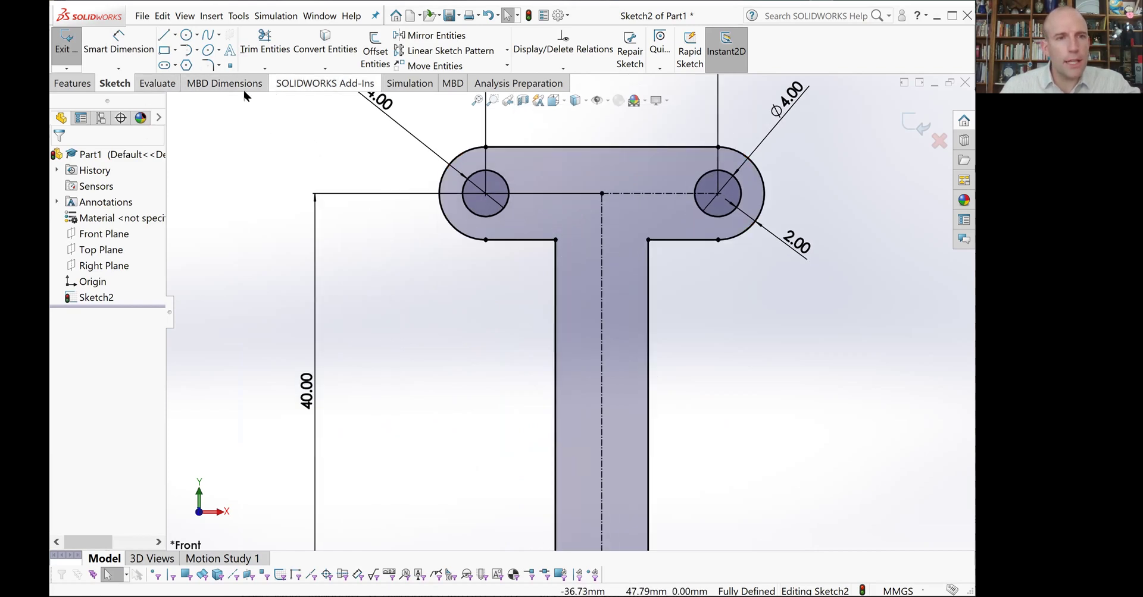
{"action": "left_click", "coordinate": [210, 67]}
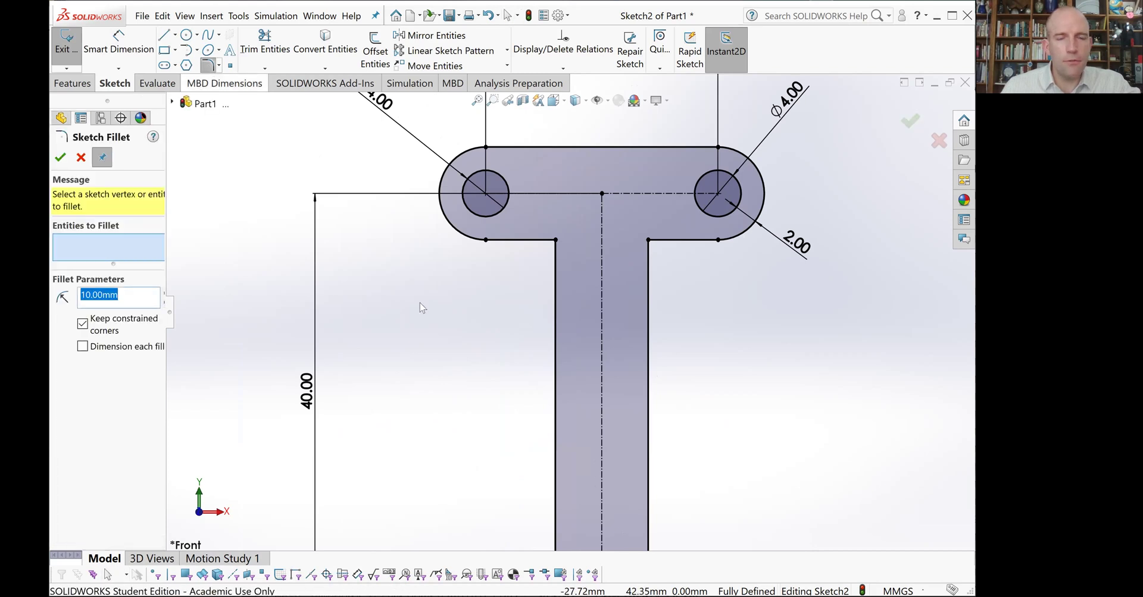
{"action": "left_click", "coordinate": [555, 240]}
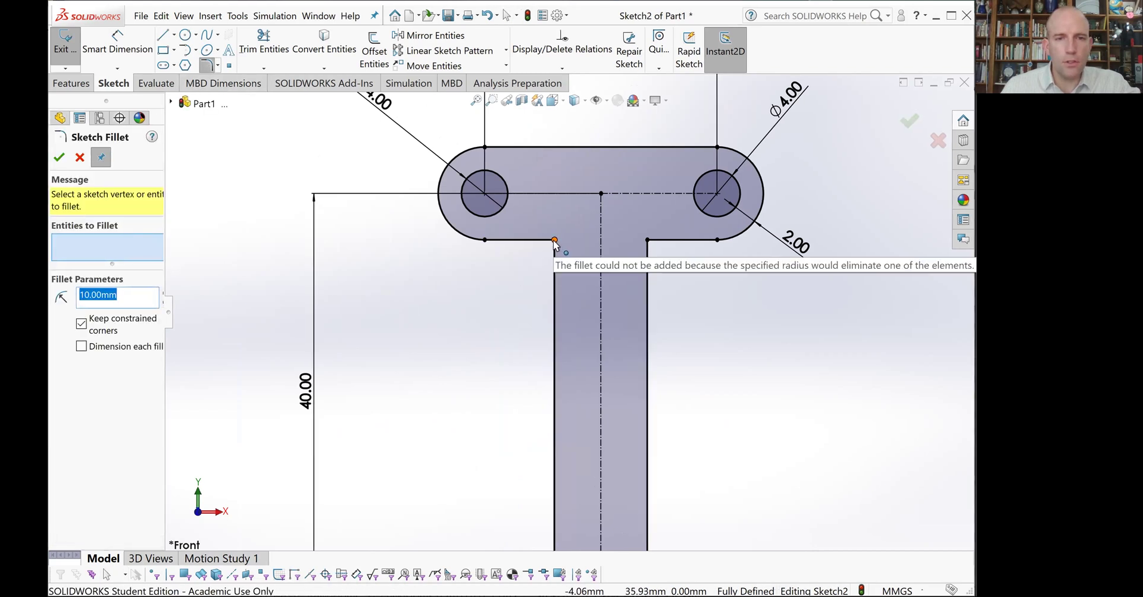
{"action": "left_click", "coordinate": [648, 240]}
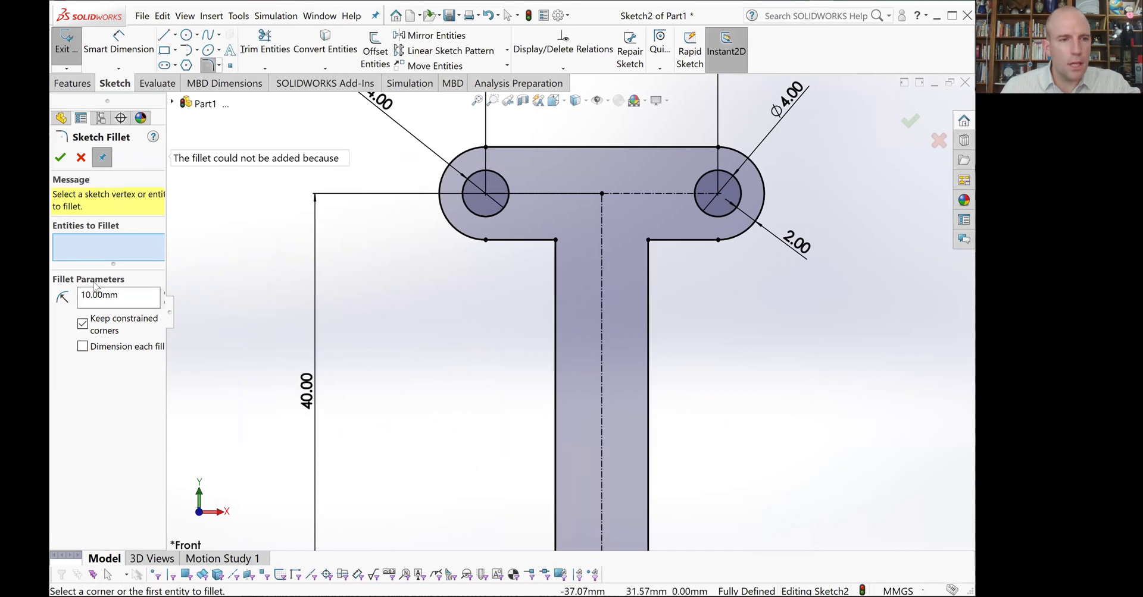
{"action": "left_click_drag", "start_coordinate": [143, 295], "coordinate": [57, 299]}
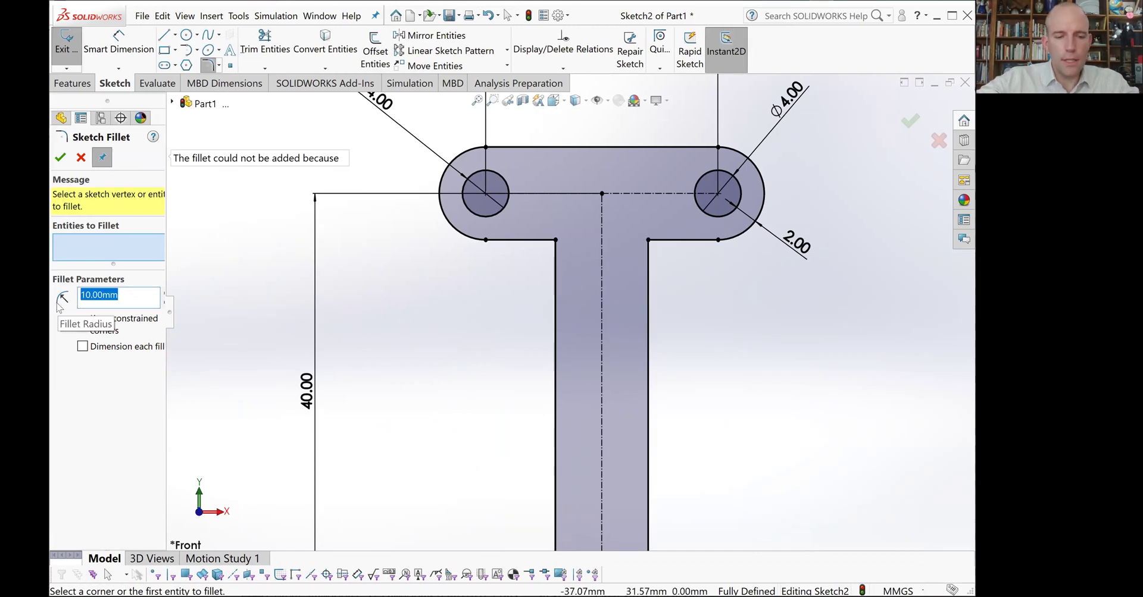
{"action": "type", "text": "2"}
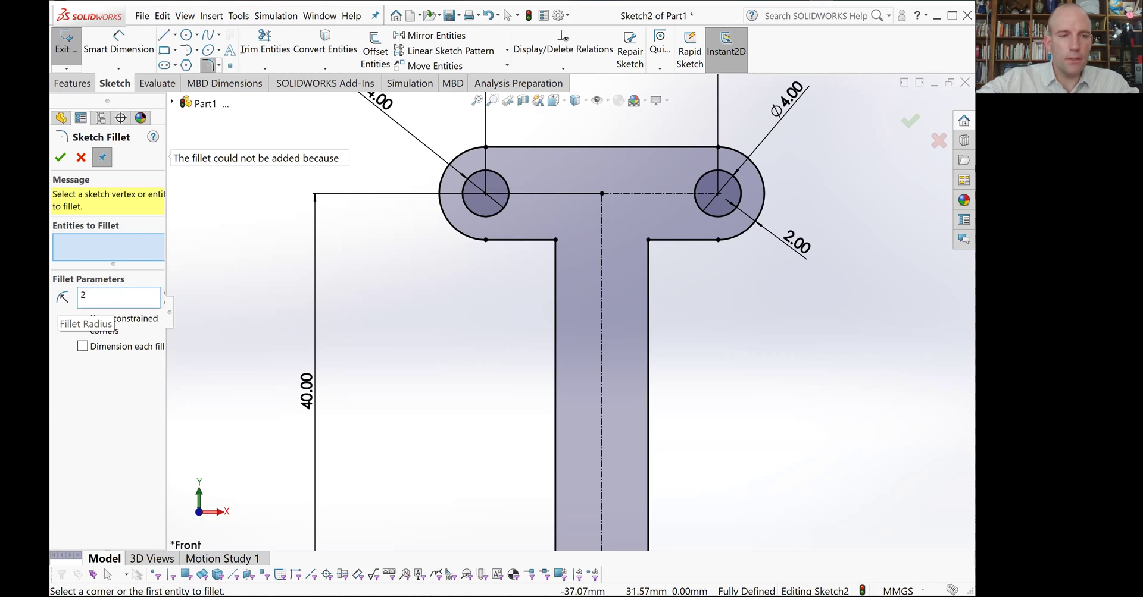
{"action": "left_click", "coordinate": [555, 239]}
{"action": "left_click", "coordinate": [555, 241]}
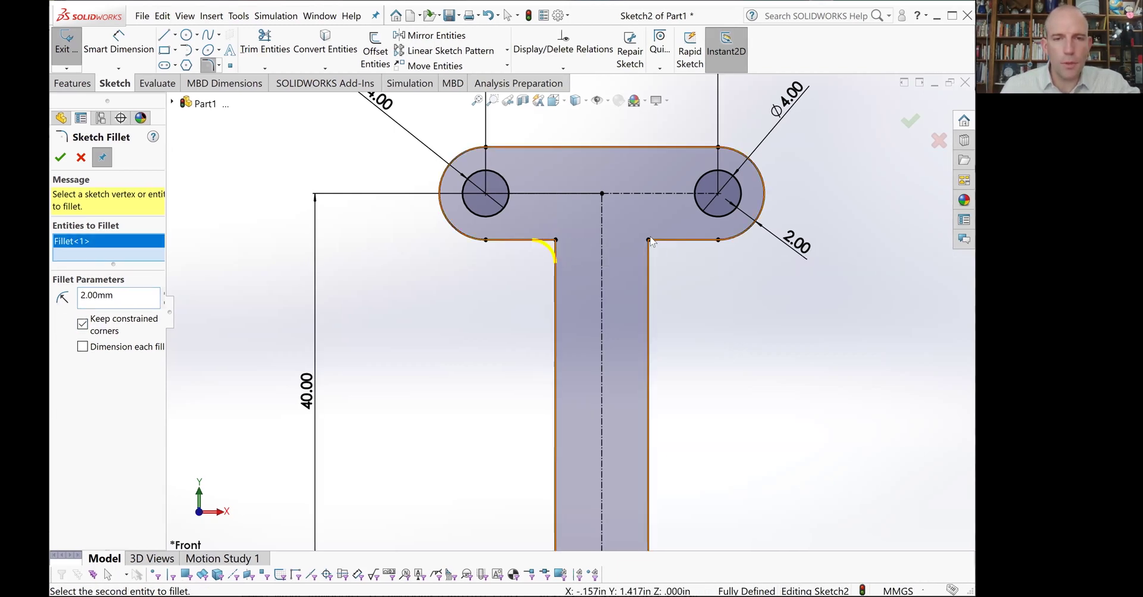
{"action": "left_click", "coordinate": [648, 241]}
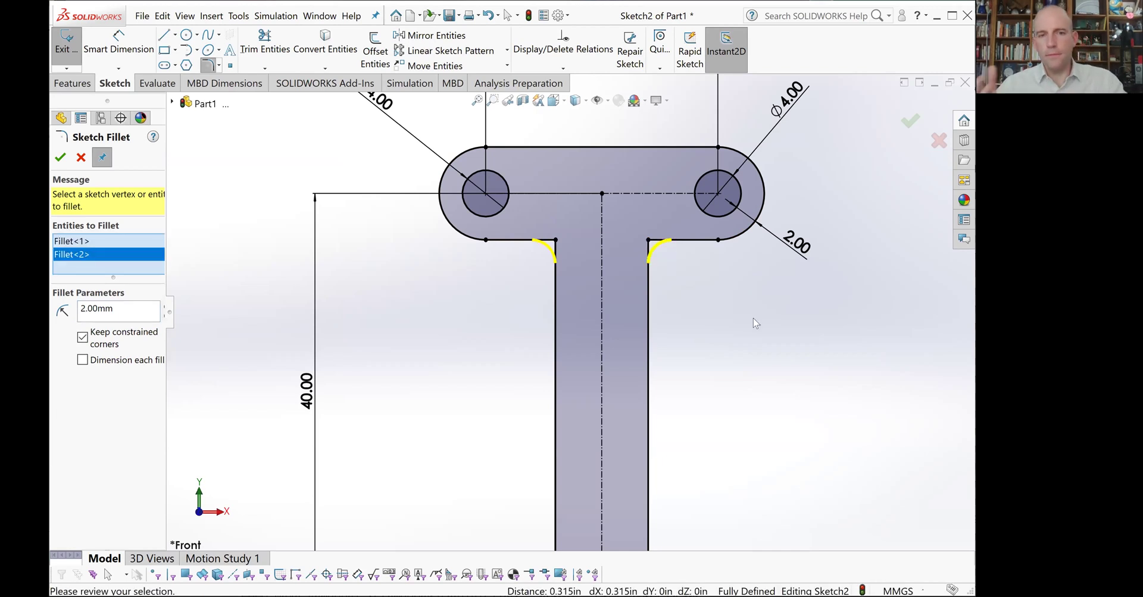
{"action": "left_click", "coordinate": [59, 157]}
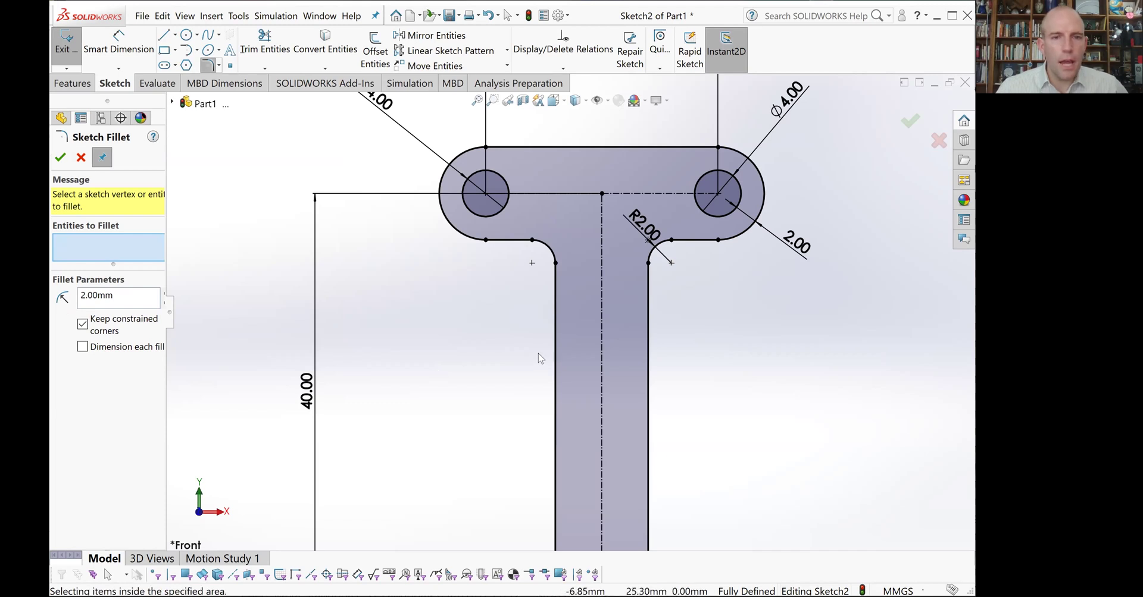
{"action": "key", "text": "f"}
{"action": "mouse_move", "coordinate": [659, 421]}
{"action": "middle_mouse_down"}
{"action": "mouse_move", "coordinate": [619, 420]}
{"action": "mouse_move", "coordinate": [643, 416]}
{"action": "middle_mouse_up"}
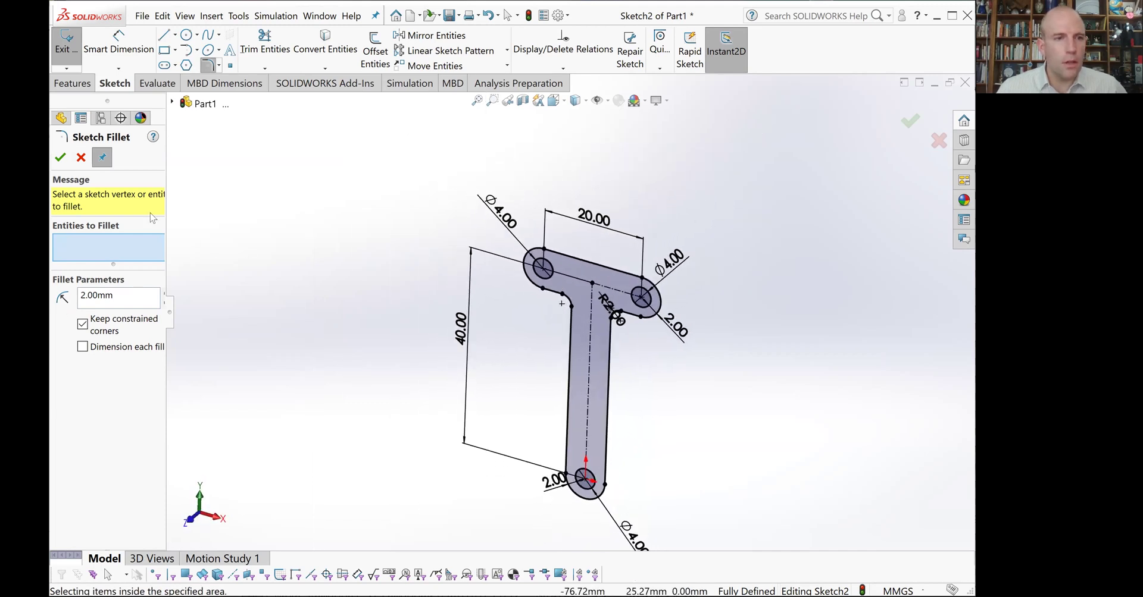
Step: Finish the corner rounding and extrude the T sketch 8 mm into Boss-Extrude1
{"action": "left_click", "coordinate": [59, 157]}
{"action": "left_click", "coordinate": [67, 87]}
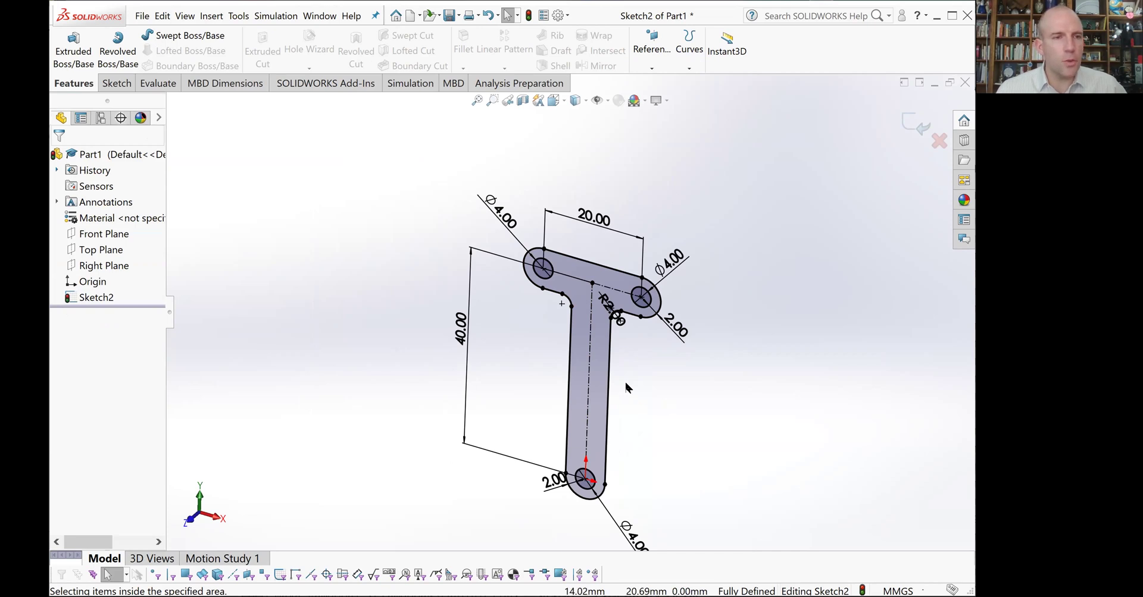
{"action": "left_click", "coordinate": [71, 53]}
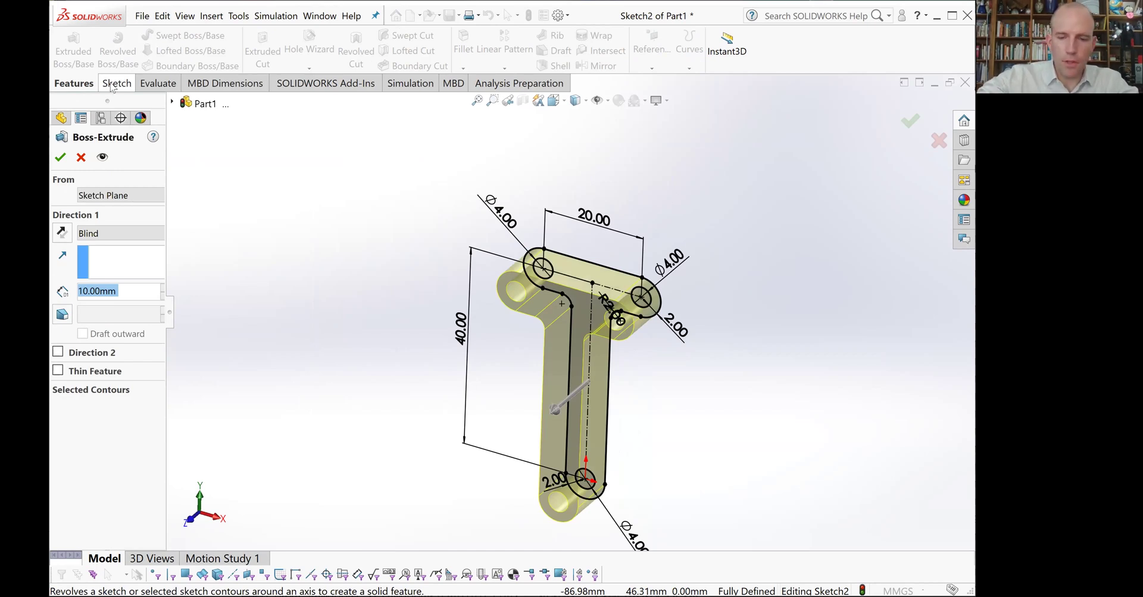
{"action": "type", "text": "8"}
{"action": "key", "text": "Return"}
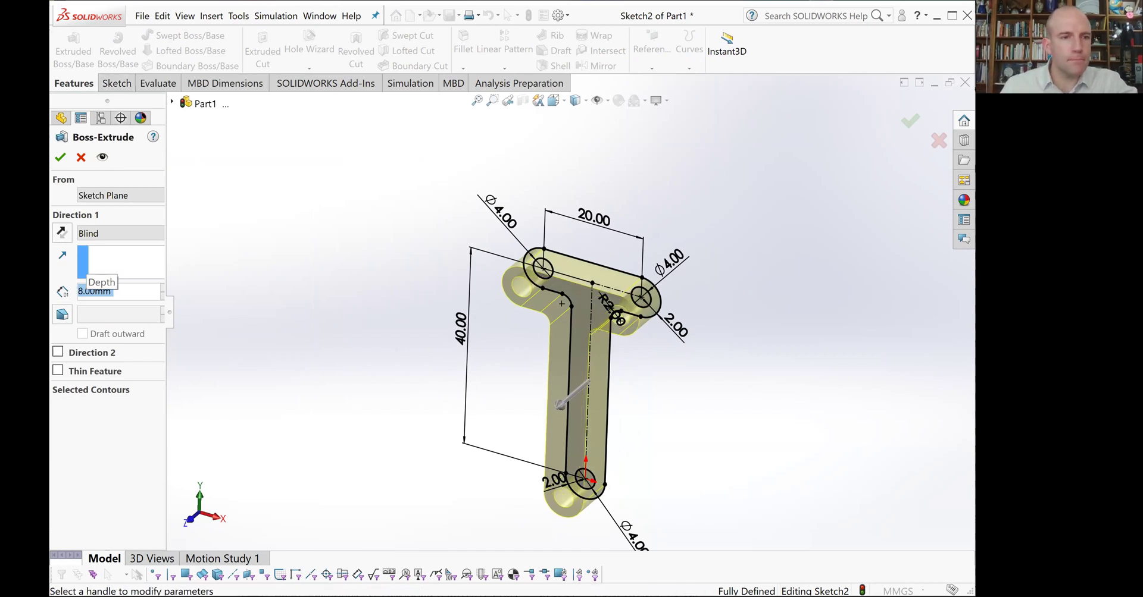
{"action": "key", "text": "Return"}
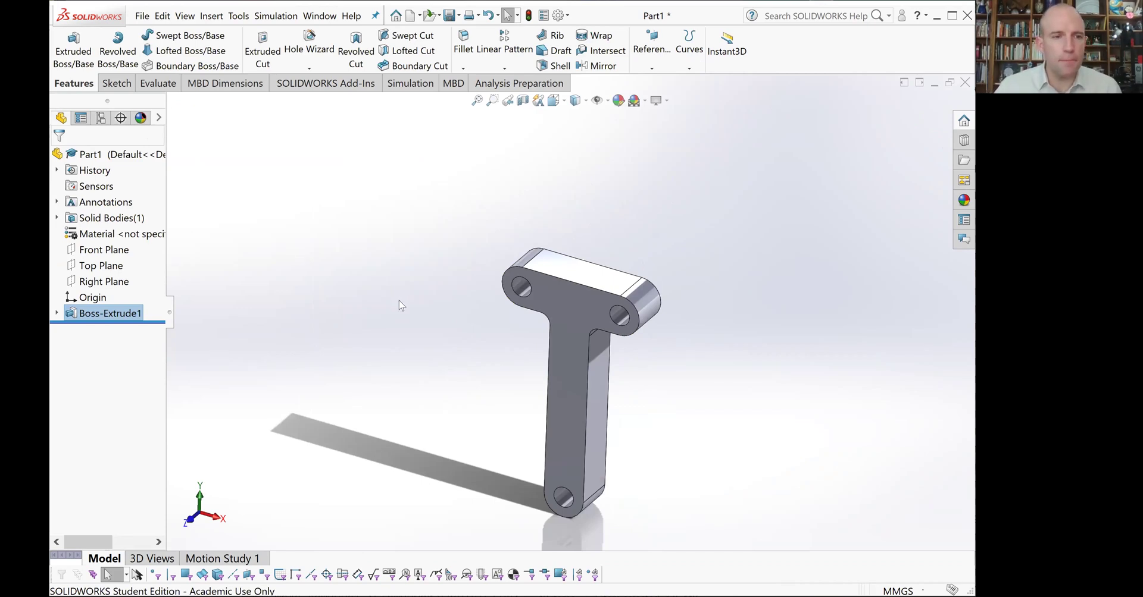
{"action": "key", "text": "ctrl+Left"}
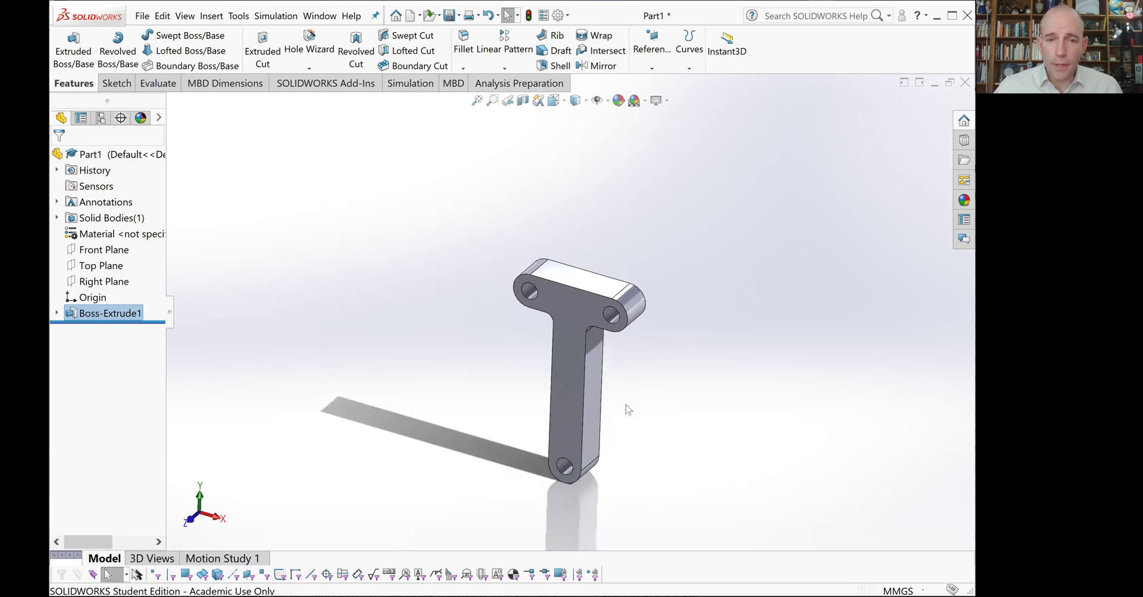
{"action": "key", "text": "ctrl+Up"}
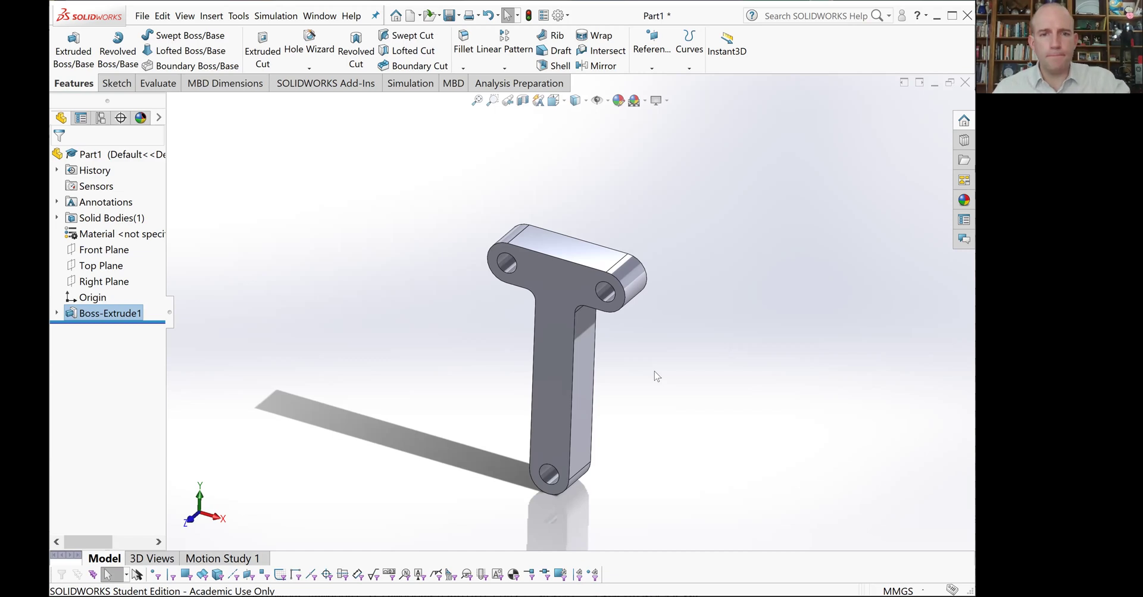
{"action": "key", "text": "Escape"}
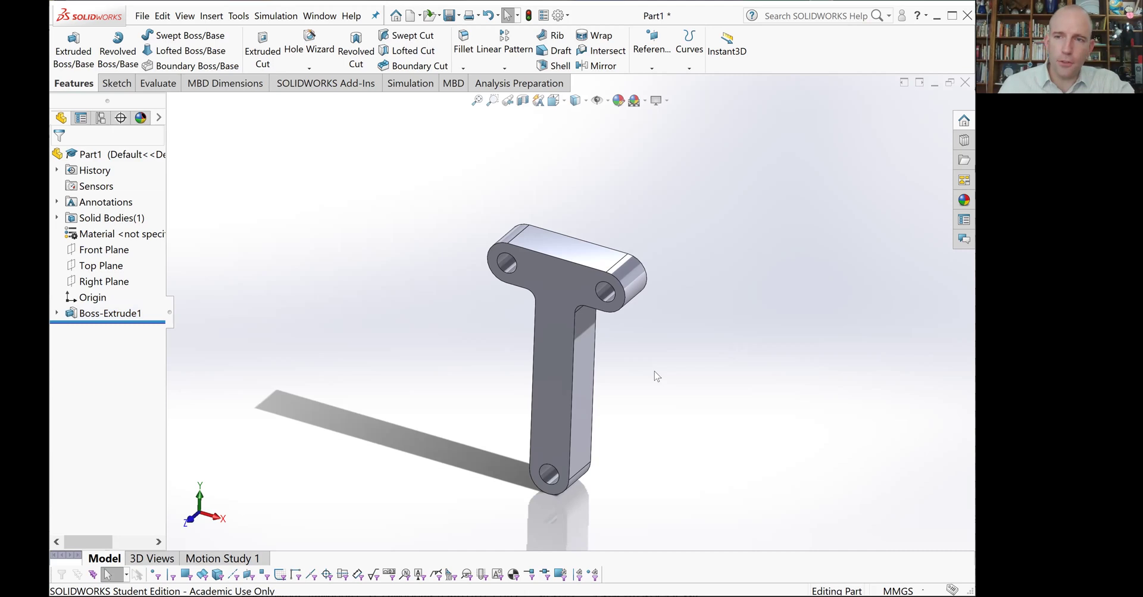
Step: Start a shell on the T part with the front face removed and 2 mm thickness
{"action": "left_click", "coordinate": [566, 279]}
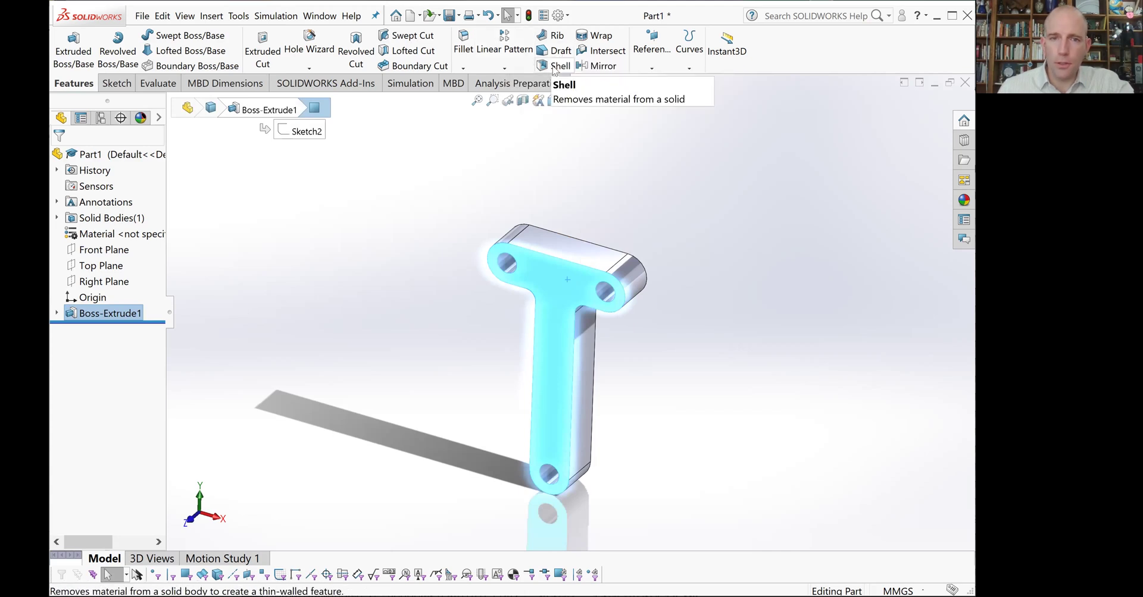
{"action": "left_click", "coordinate": [553, 66]}
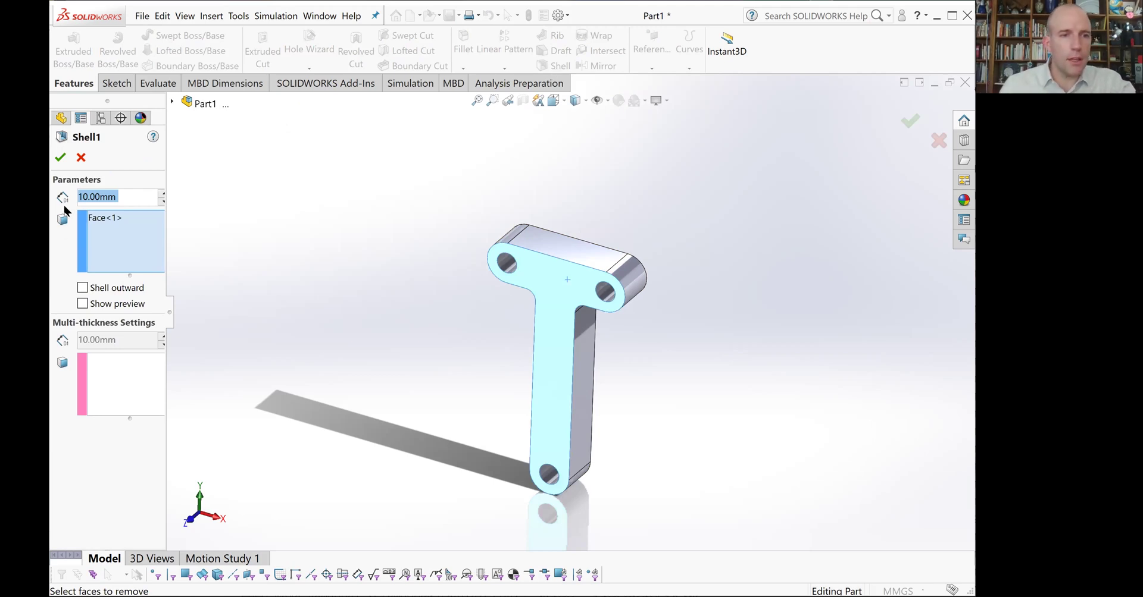
{"action": "left_click", "coordinate": [138, 197]}
{"action": "double_click", "coordinate": [73, 196]}
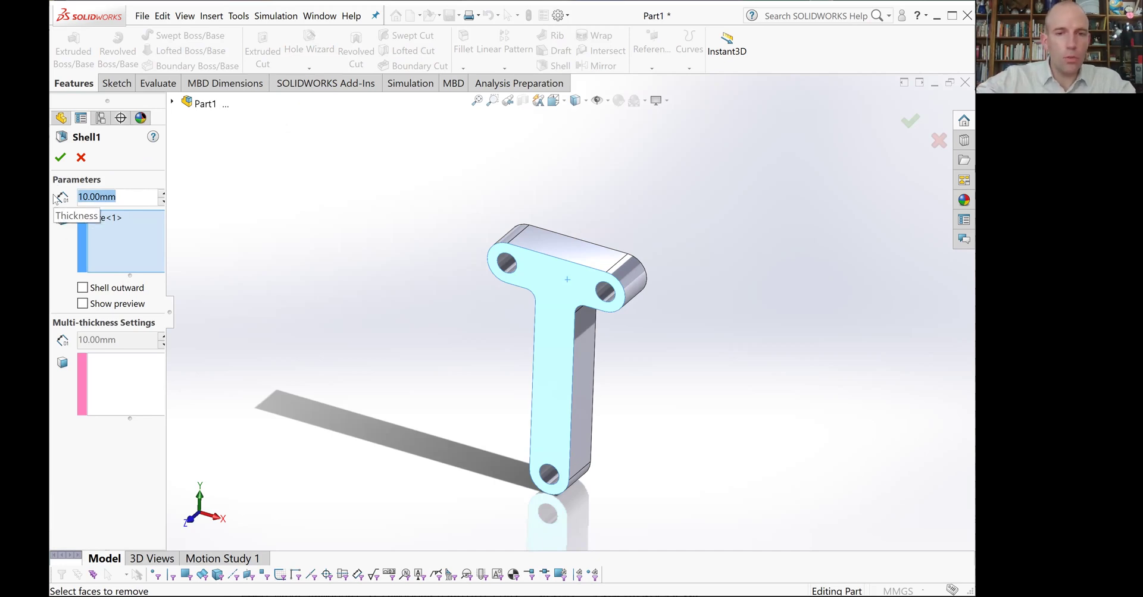
{"action": "type", "text": "2"}
{"action": "key", "text": "Return"}
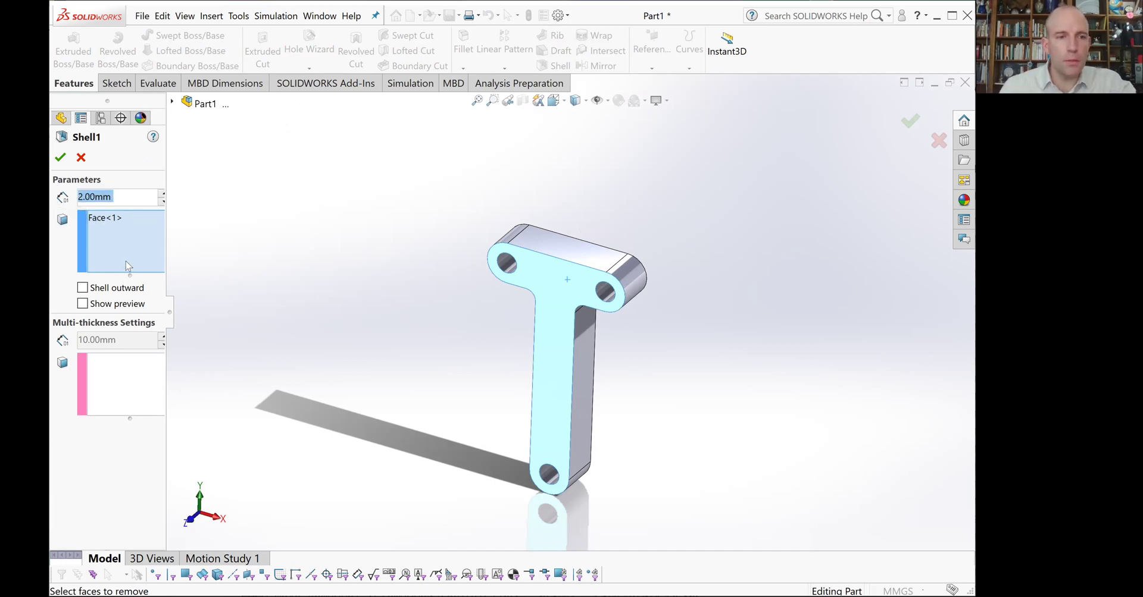
Step: Check the 2 mm shell preview from several angles and apply it as Shell1
{"action": "left_click", "coordinate": [119, 304]}
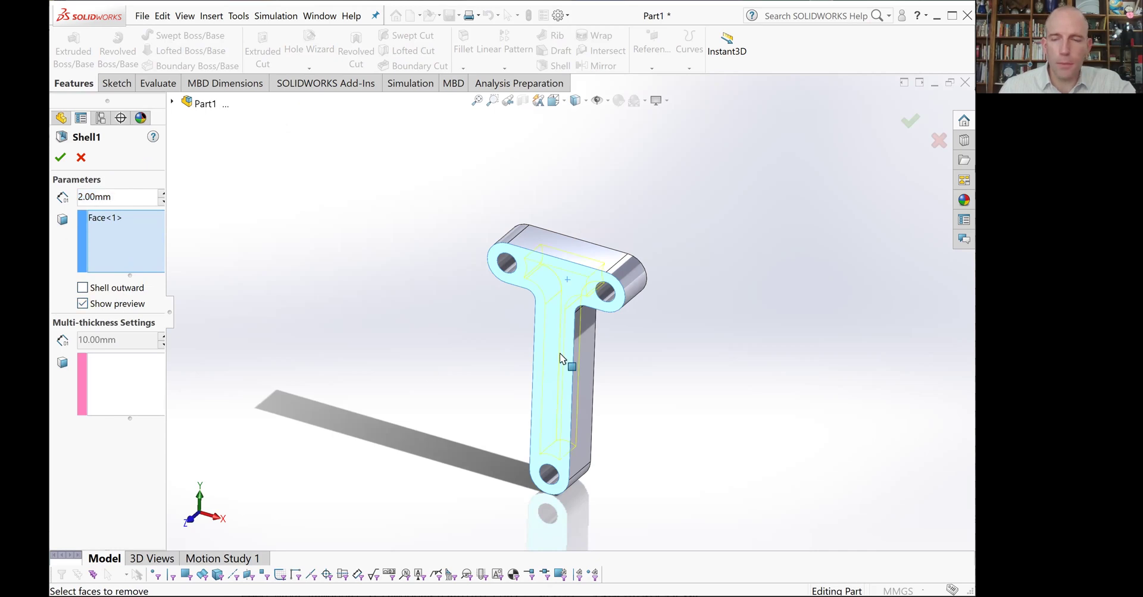
{"action": "scroll", "coordinate": [561, 309], "scroll_direction": "down", "scroll_amount": 5}
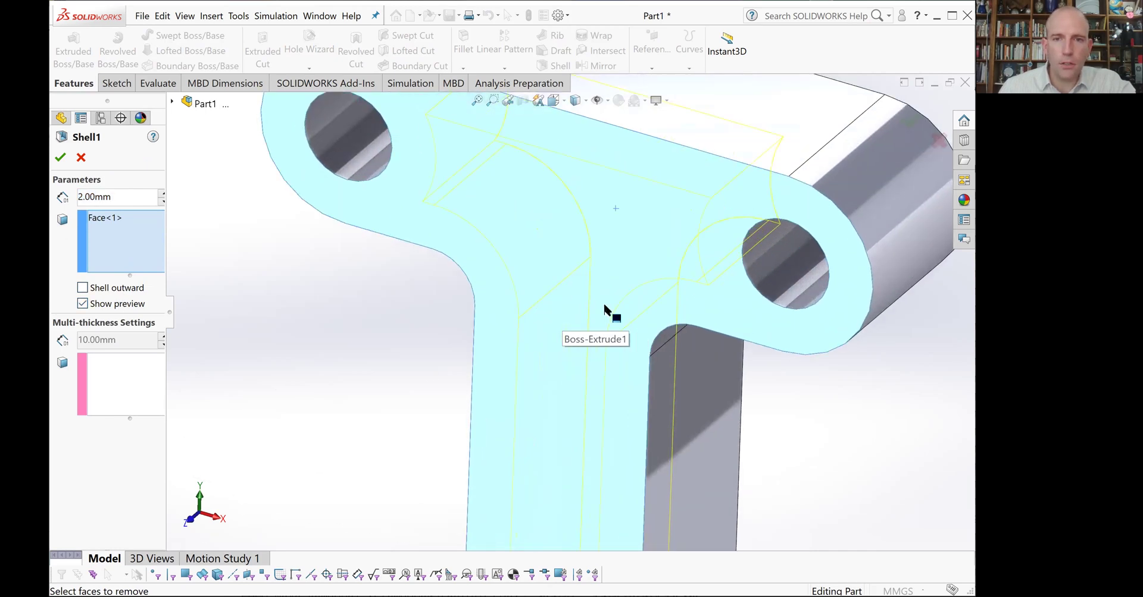
{"action": "scroll", "coordinate": [722, 403], "scroll_direction": "up", "scroll_amount": 5}
{"action": "middle_click_drag", "start_coordinate": [699, 375], "coordinate": [638, 420]}
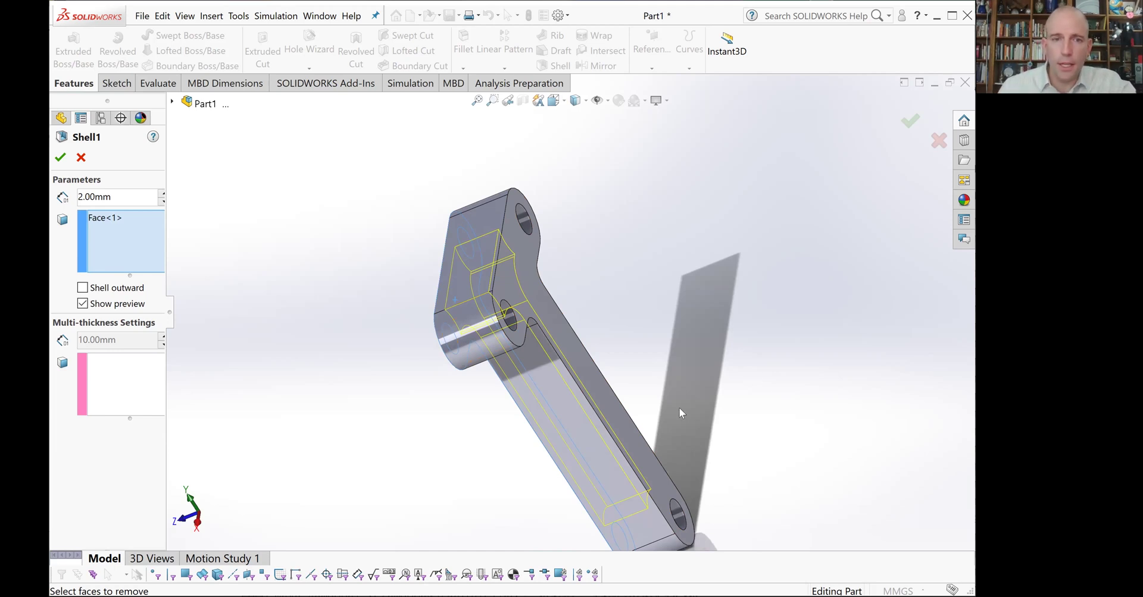
{"action": "scroll", "coordinate": [619, 380], "scroll_direction": "up", "scroll_amount": 2}
{"action": "middle_click_drag", "start_coordinate": [509, 402], "coordinate": [387, 318]}
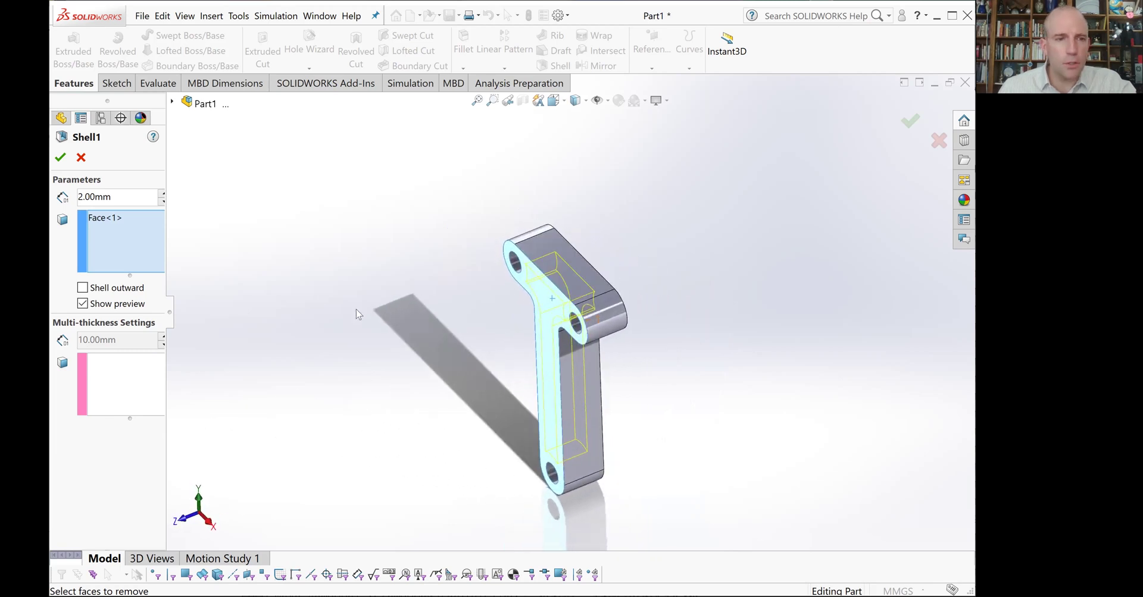
{"action": "left_click", "coordinate": [60, 157]}
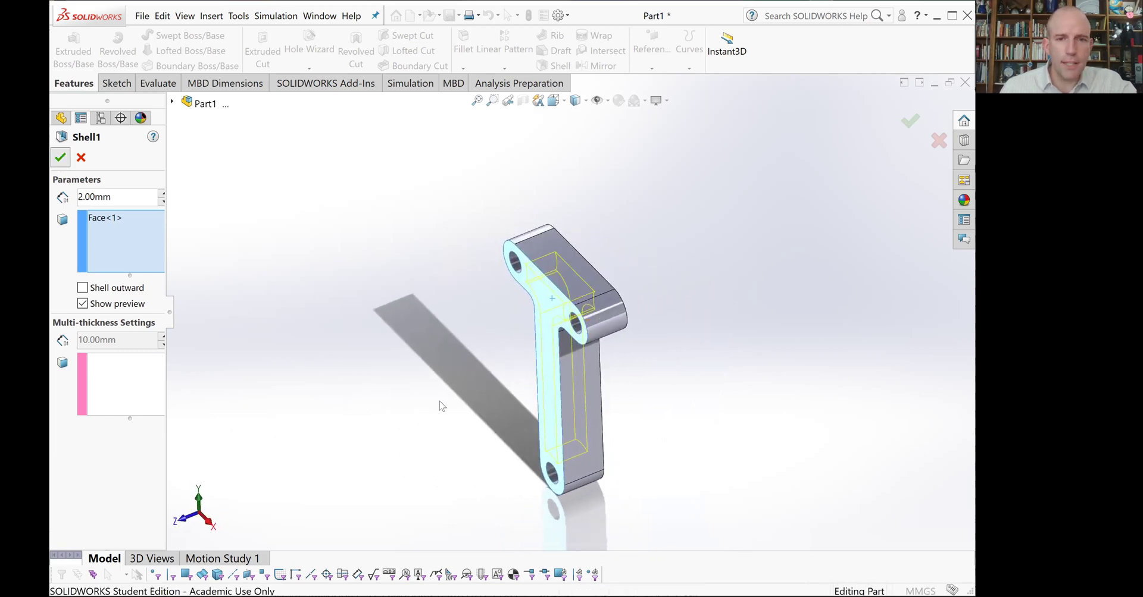
{"action": "middle_click_drag", "start_coordinate": [681, 385], "coordinate": [757, 230]}
{"action": "left_click_drag", "start_coordinate": [757, 231], "coordinate": [788, 247]}
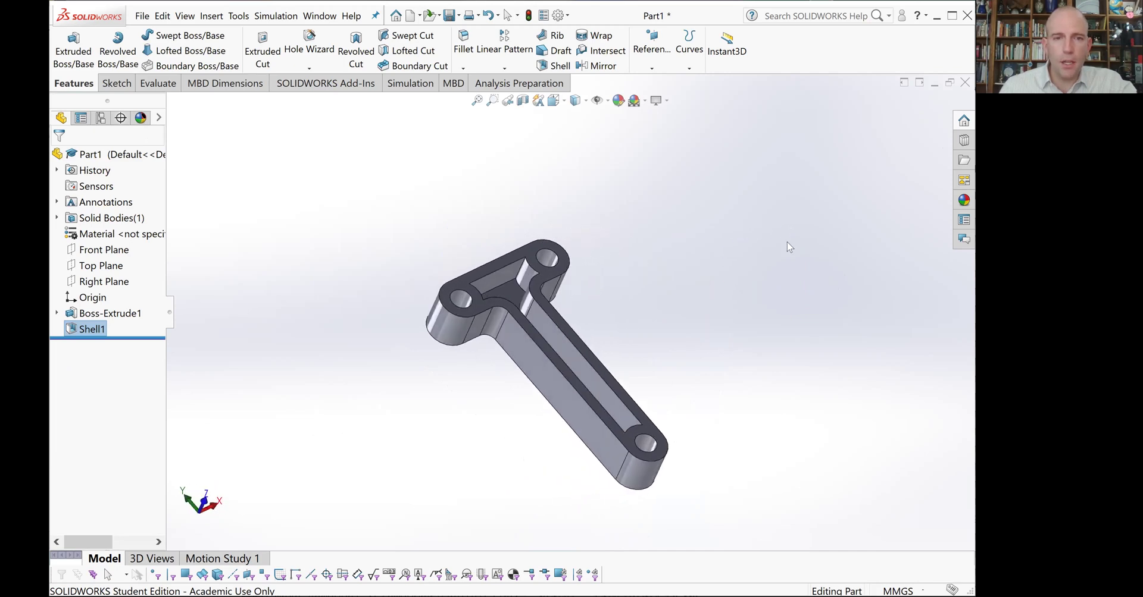
Step: Start Sketch3 on the shell's top rim face and convert its edges into sketch entities
{"action": "key", "text": "Escape"}
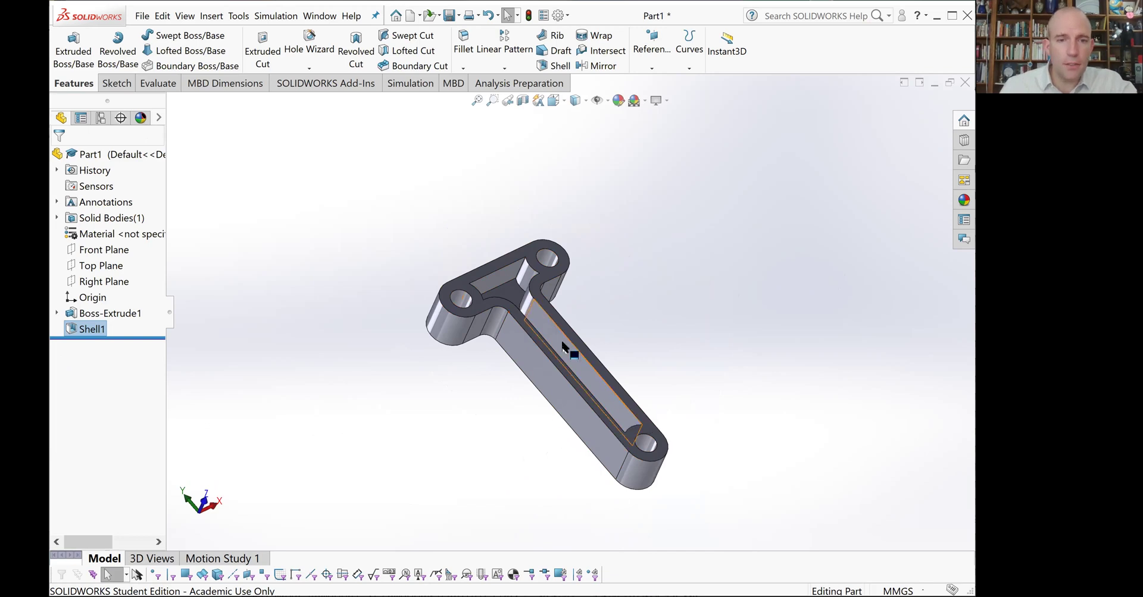
{"action": "left_click", "coordinate": [537, 290]}
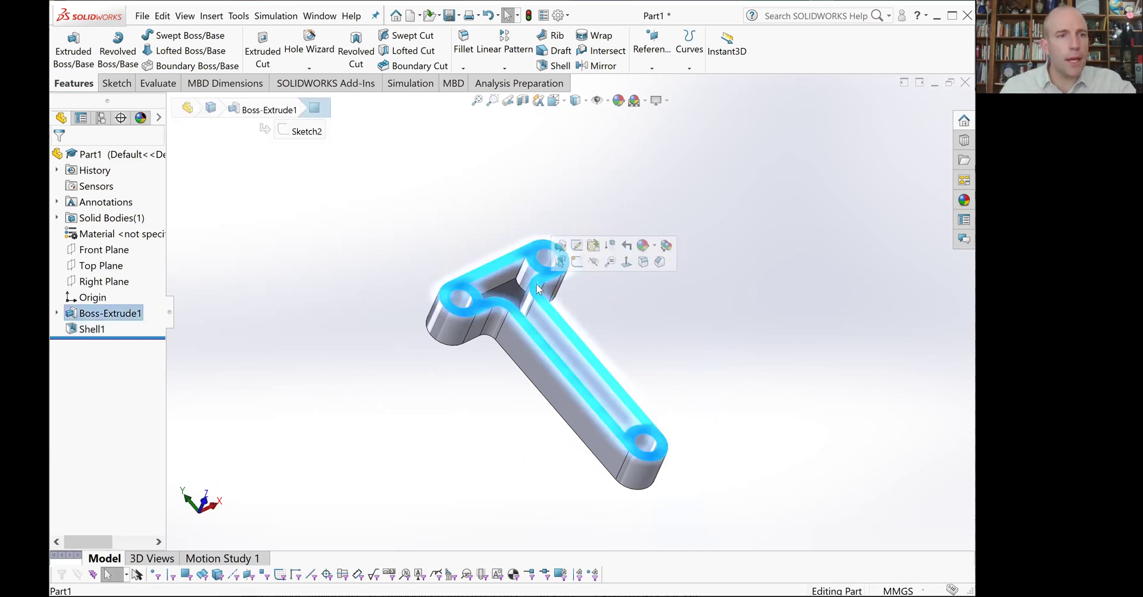
{"action": "left_click", "coordinate": [110, 84]}
{"action": "left_click", "coordinate": [67, 57]}
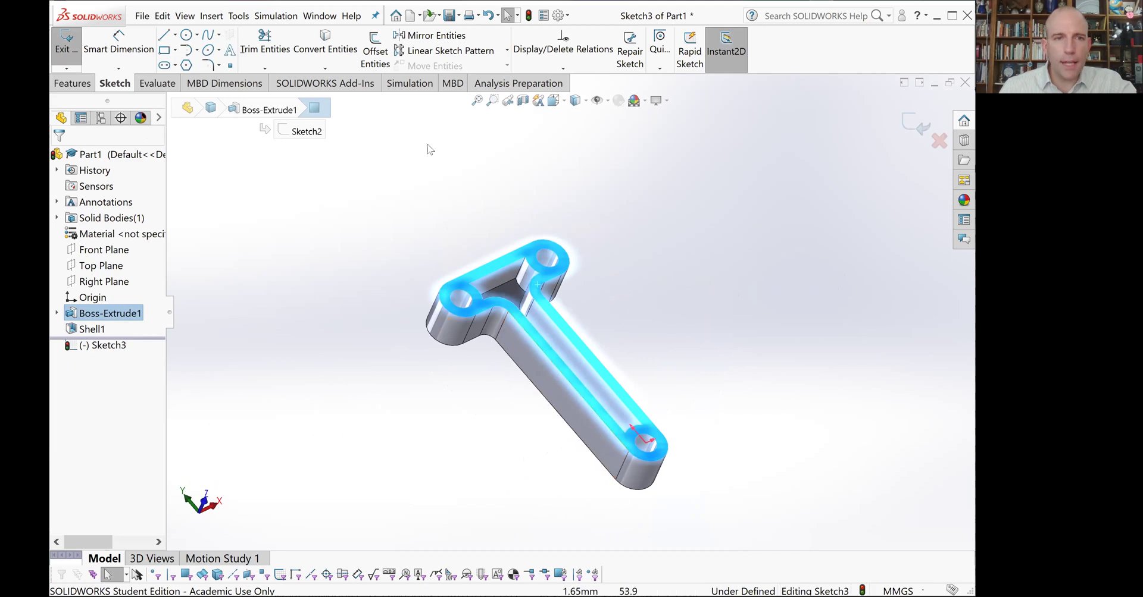
{"action": "left_click", "coordinate": [323, 46]}
Step: Select the left, upper-right and lower-right hole circles, then clear the selection
{"action": "scroll", "coordinate": [500, 312], "scroll_direction": "down", "scroll_amount": 5}
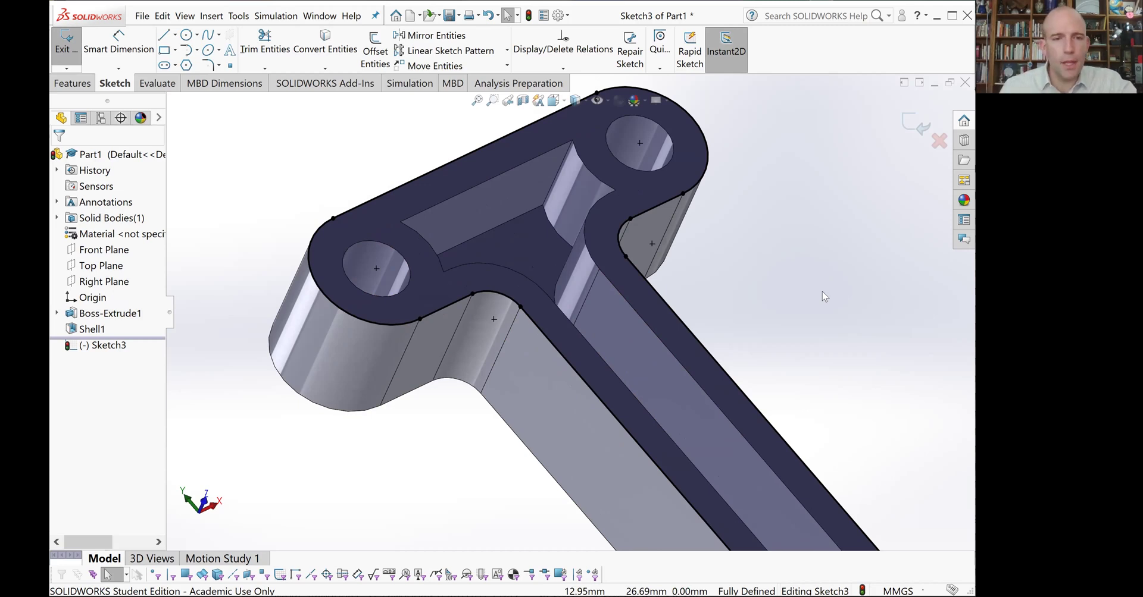
{"action": "key", "text": "z"}
{"action": "key", "text": "z"}
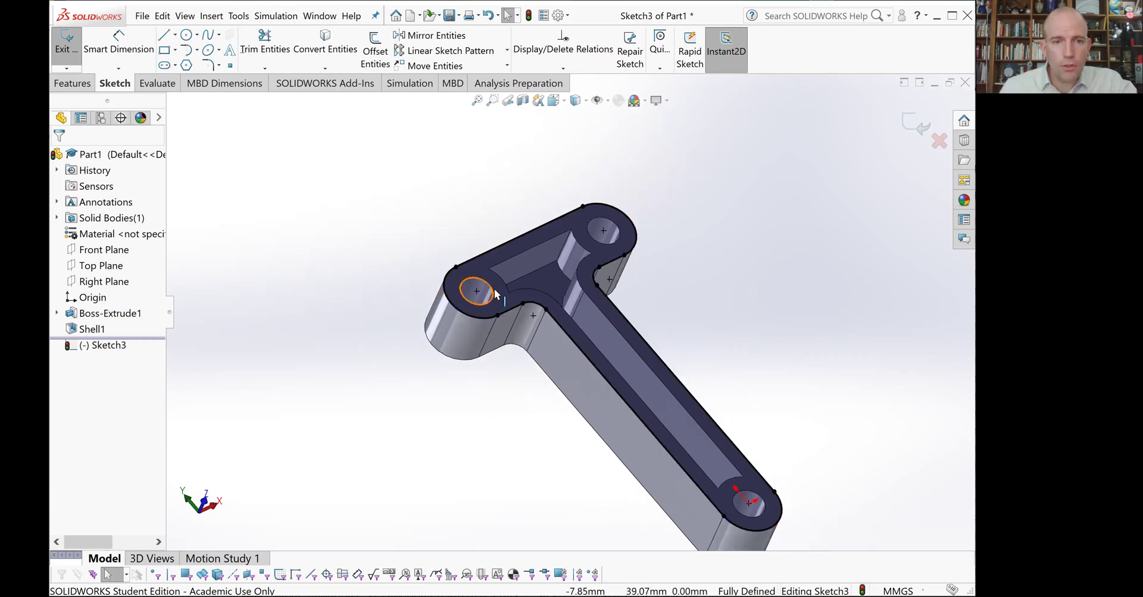
{"action": "left_click", "coordinate": [494, 295]}
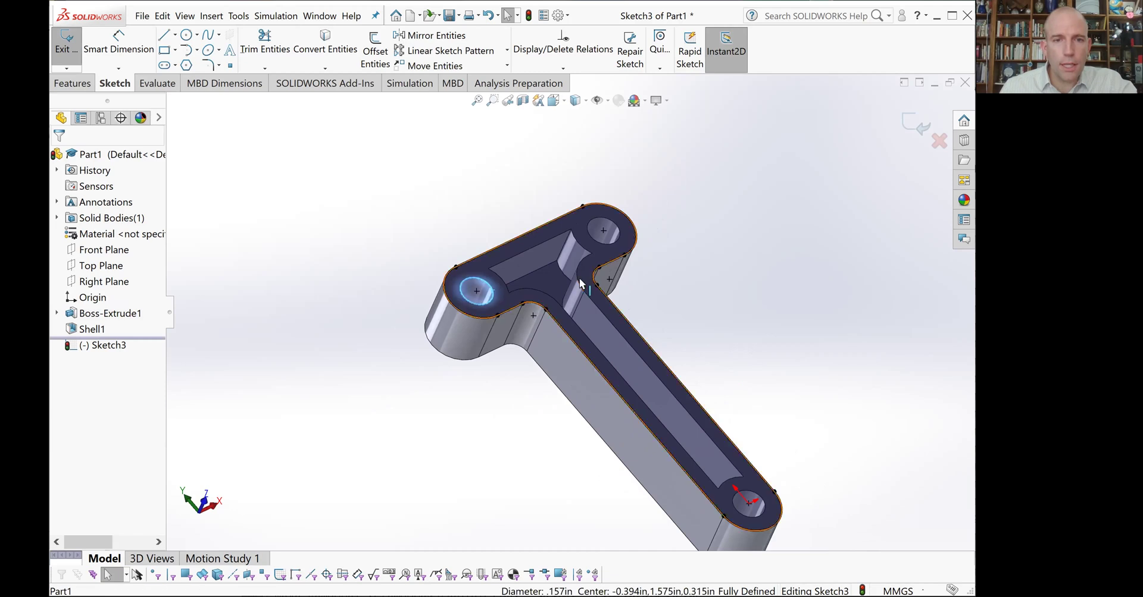
{"action": "left_click", "coordinate": [616, 248]}
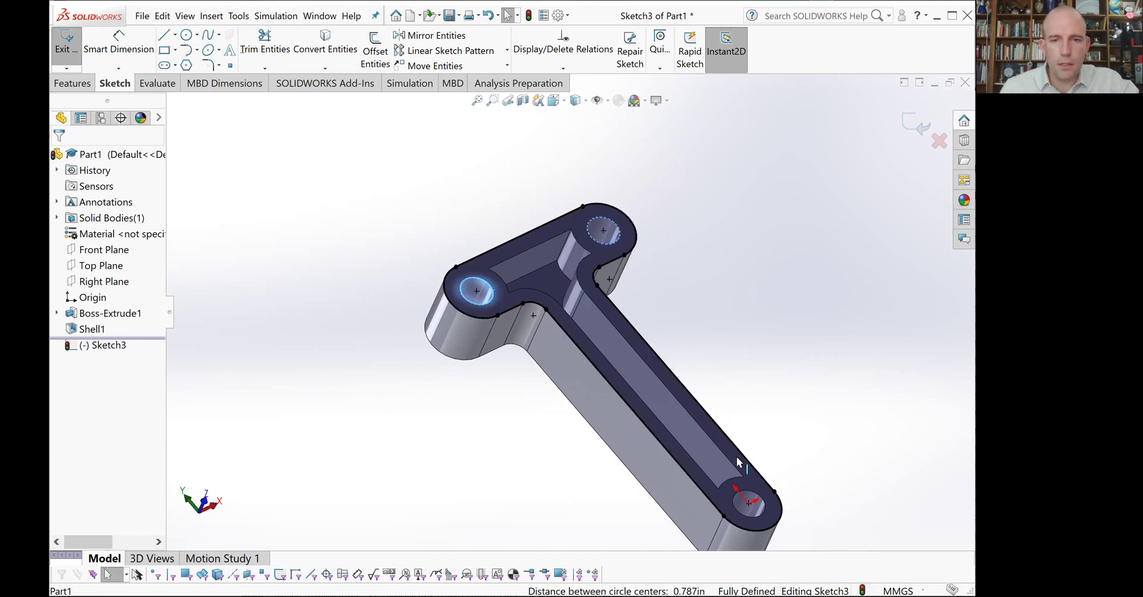
{"action": "left_click", "coordinate": [735, 501]}
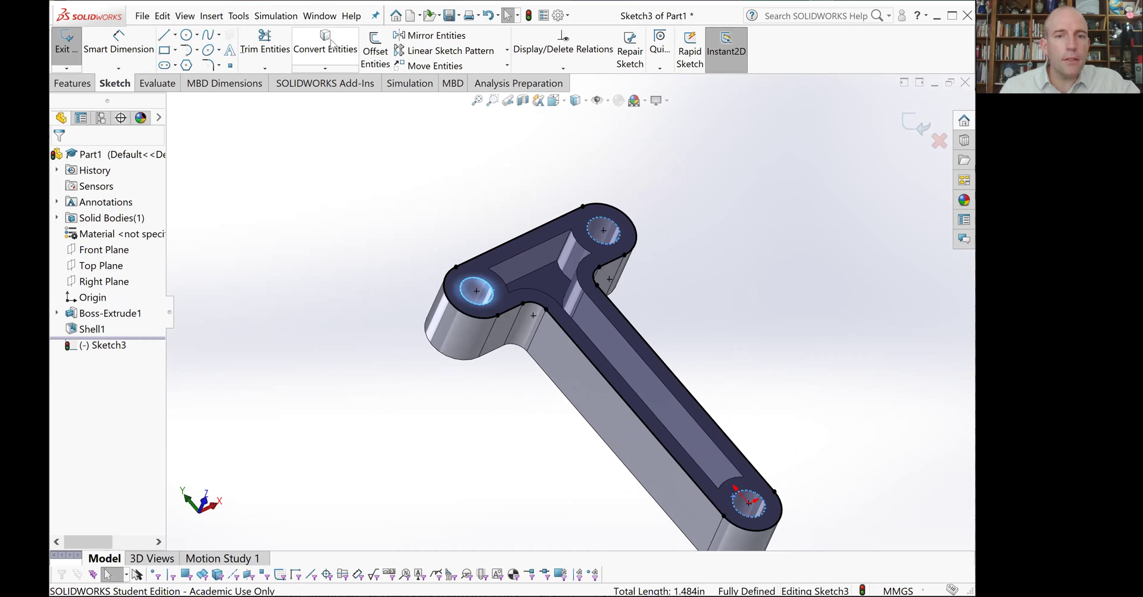
{"action": "left_click", "coordinate": [795, 302]}
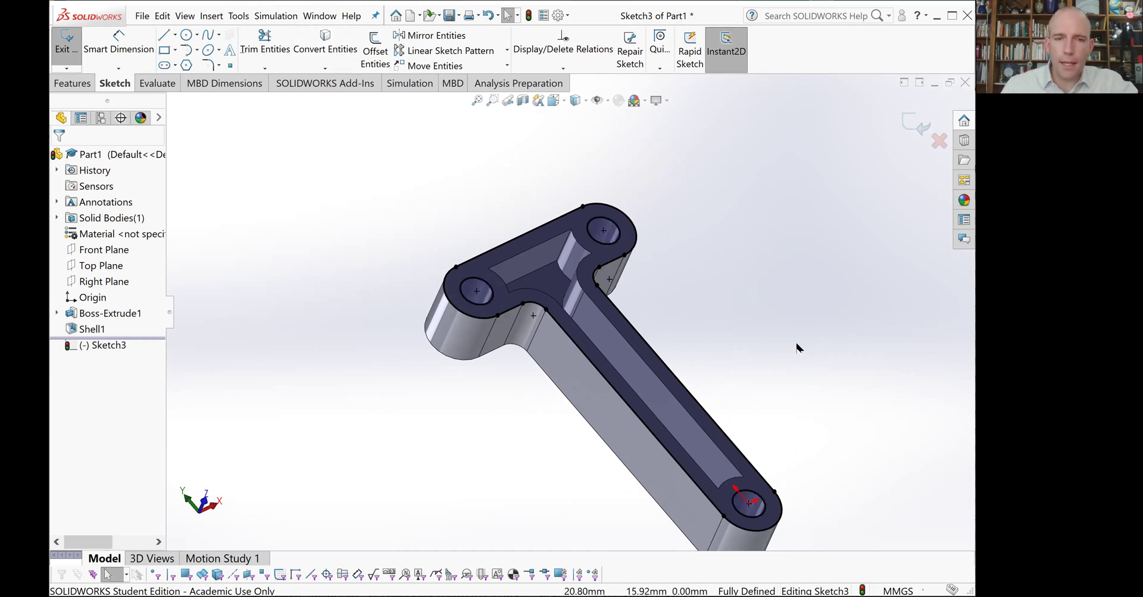
{"action": "middle_click_drag", "start_coordinate": [762, 317], "coordinate": [416, 150]}
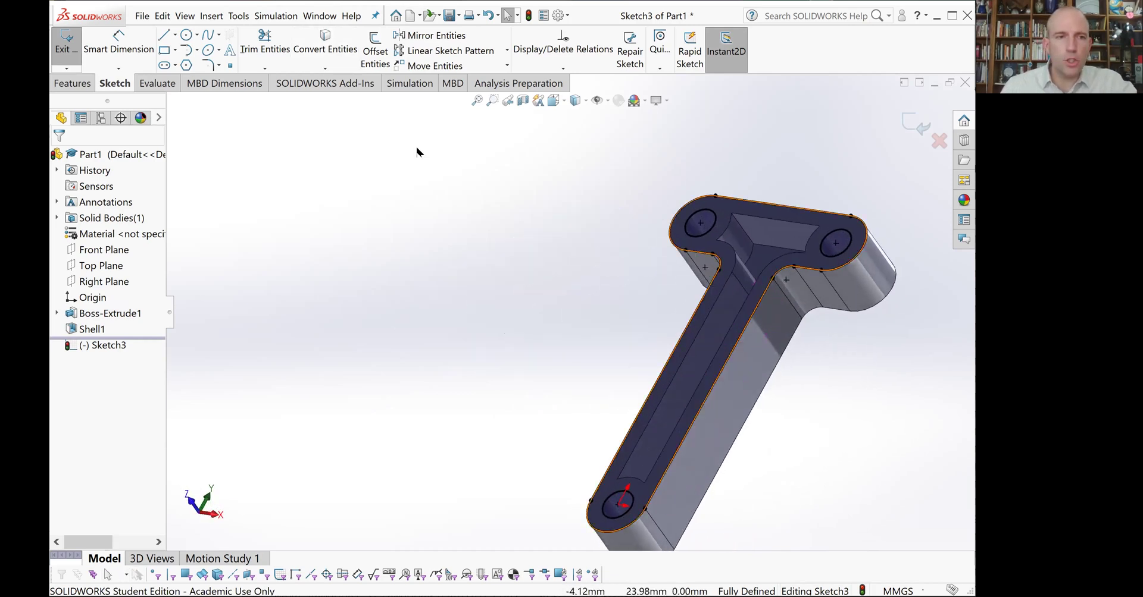
Step: Extrude Sketch3 2 mm in the reversed direction as Boss-Extrude2, capping the hollow top
{"action": "left_click", "coordinate": [74, 84]}
{"action": "left_click", "coordinate": [73, 48]}
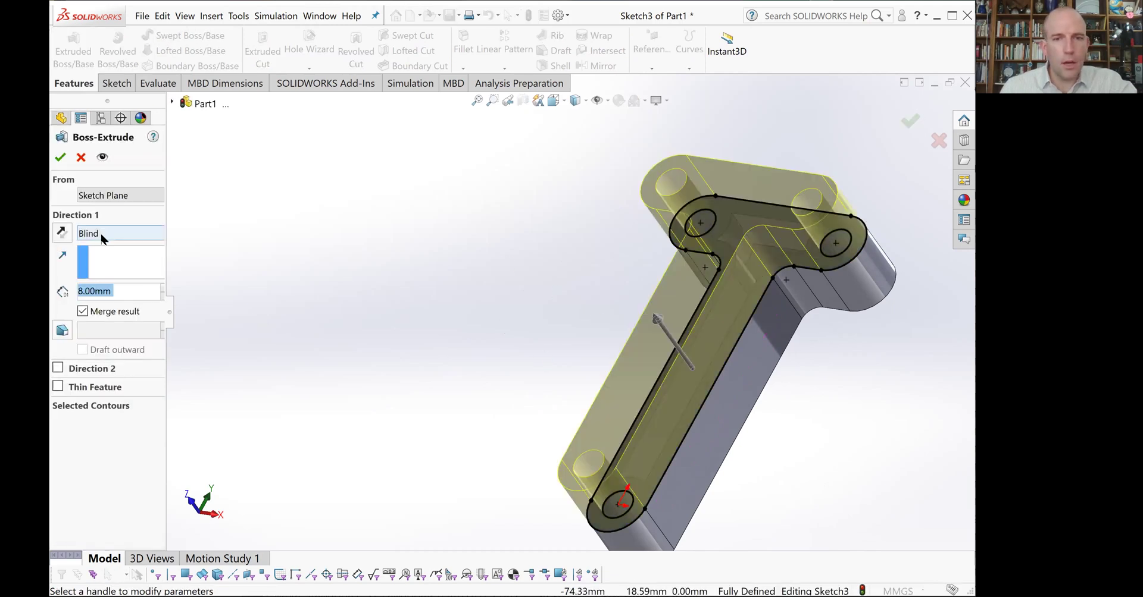
{"action": "left_click", "coordinate": [61, 233]}
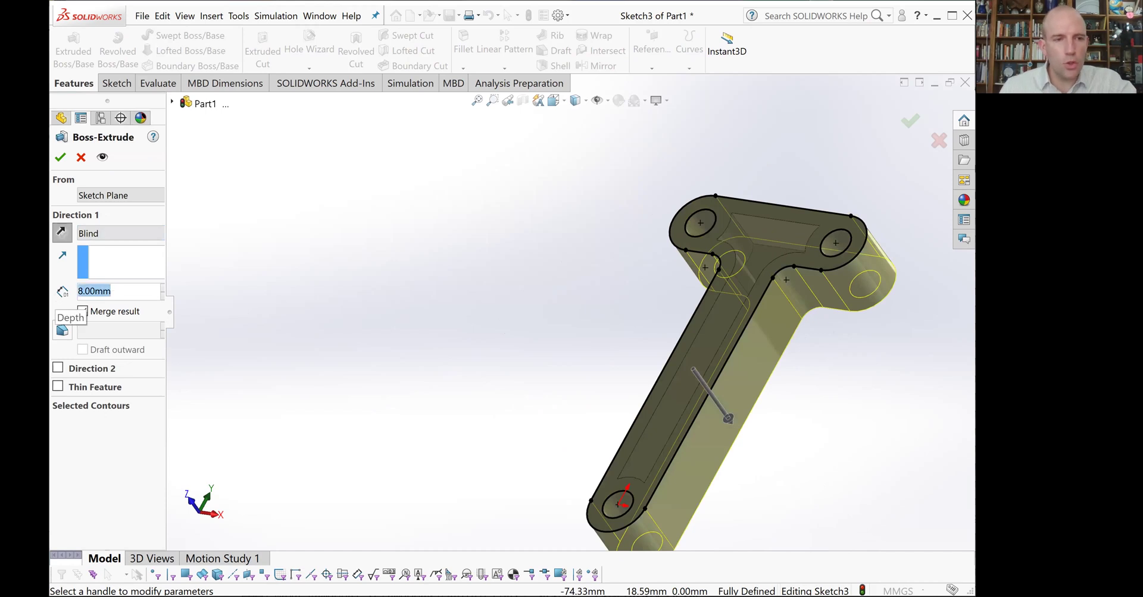
{"action": "type", "text": "2"}
{"action": "key", "text": "Return"}
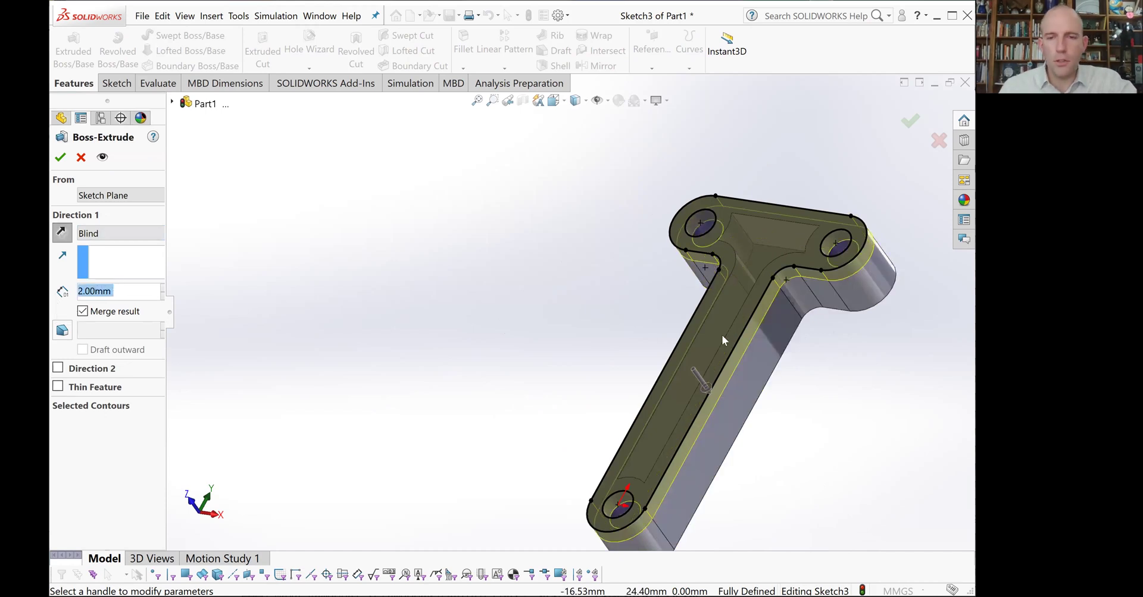
{"action": "middle_click_drag", "start_coordinate": [829, 401], "coordinate": [731, 422]}
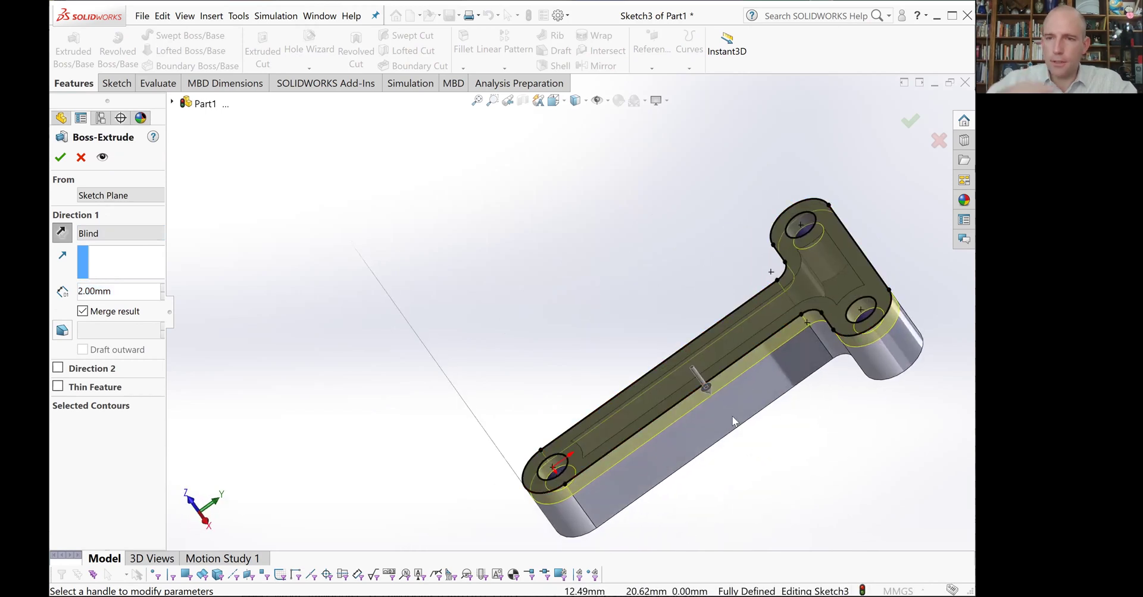
{"action": "mouse_move", "coordinate": [771, 408]}
{"action": "middle_mouse_down"}
{"action": "mouse_move", "coordinate": [780, 413]}
{"action": "mouse_move", "coordinate": [771, 365]}
{"action": "mouse_move", "coordinate": [857, 369]}
{"action": "mouse_move", "coordinate": [883, 434]}
{"action": "mouse_move", "coordinate": [847, 382]}
{"action": "mouse_move", "coordinate": [791, 414]}
{"action": "mouse_move", "coordinate": [774, 393]}
{"action": "middle_mouse_up"}
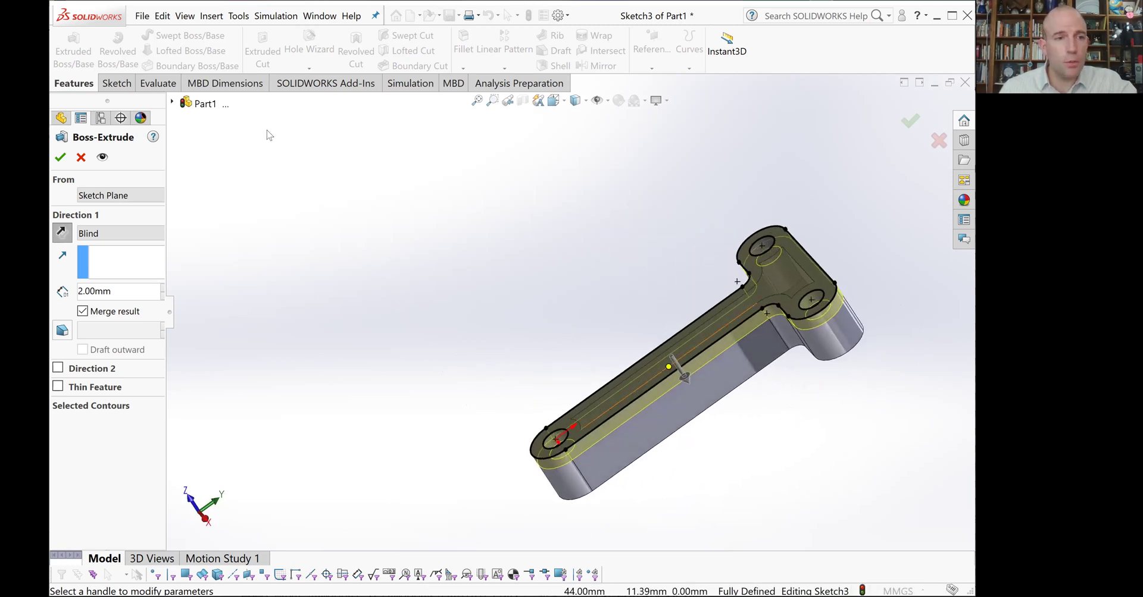
{"action": "left_click", "coordinate": [60, 157]}
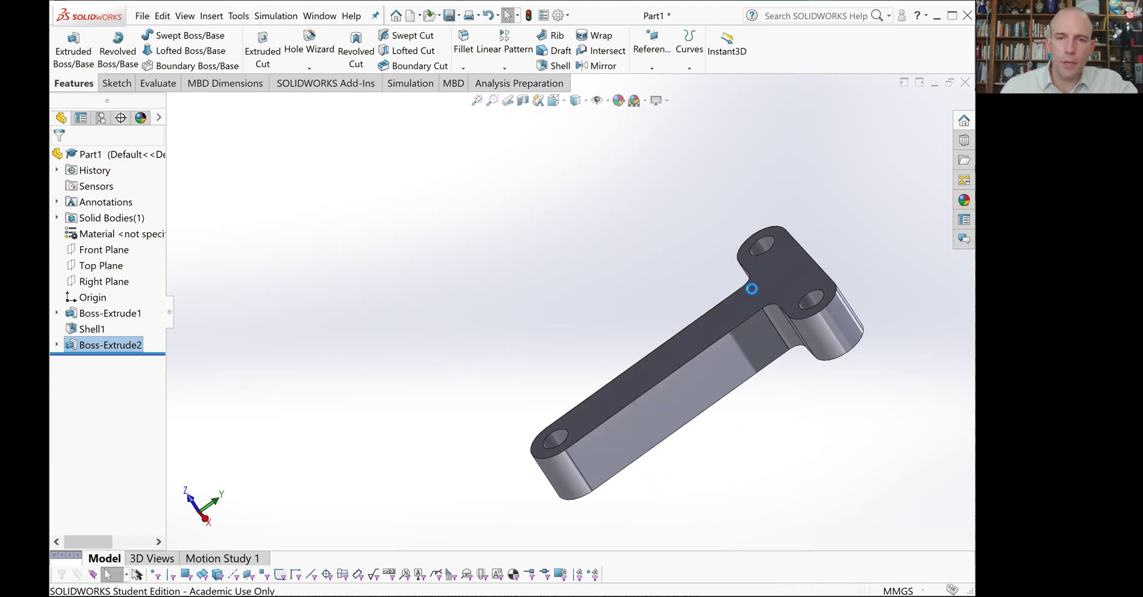
Step: Switch the display style to Hidden Lines Visible to reveal the sealed 2 mm-walled cavity
{"action": "middle_click_drag", "start_coordinate": [658, 220], "coordinate": [619, 284]}
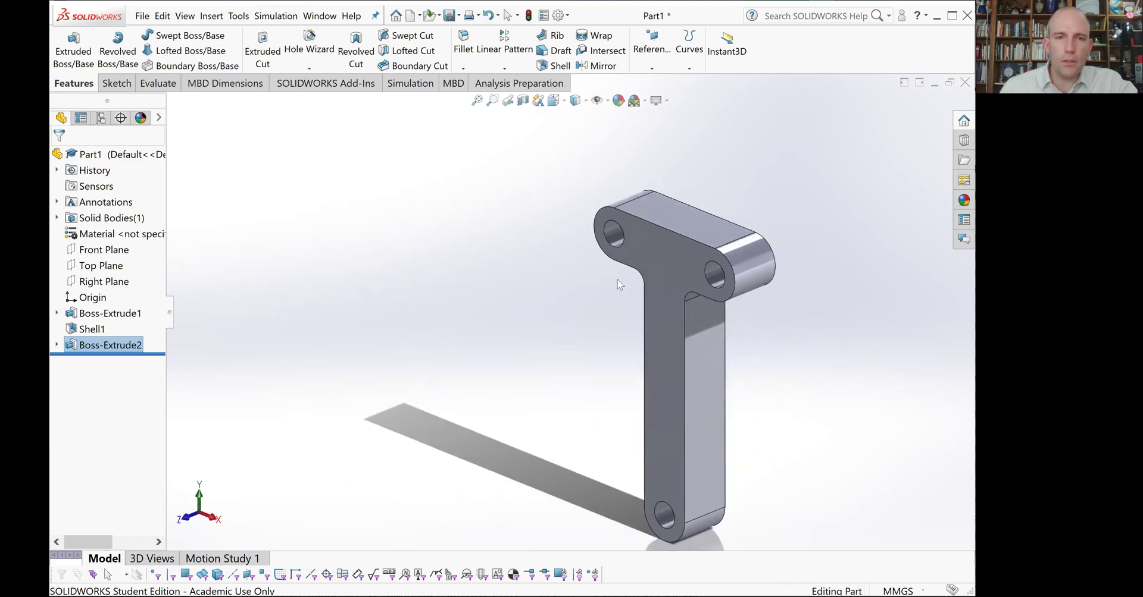
{"action": "left_click", "coordinate": [584, 101]}
{"action": "left_click", "coordinate": [576, 163]}
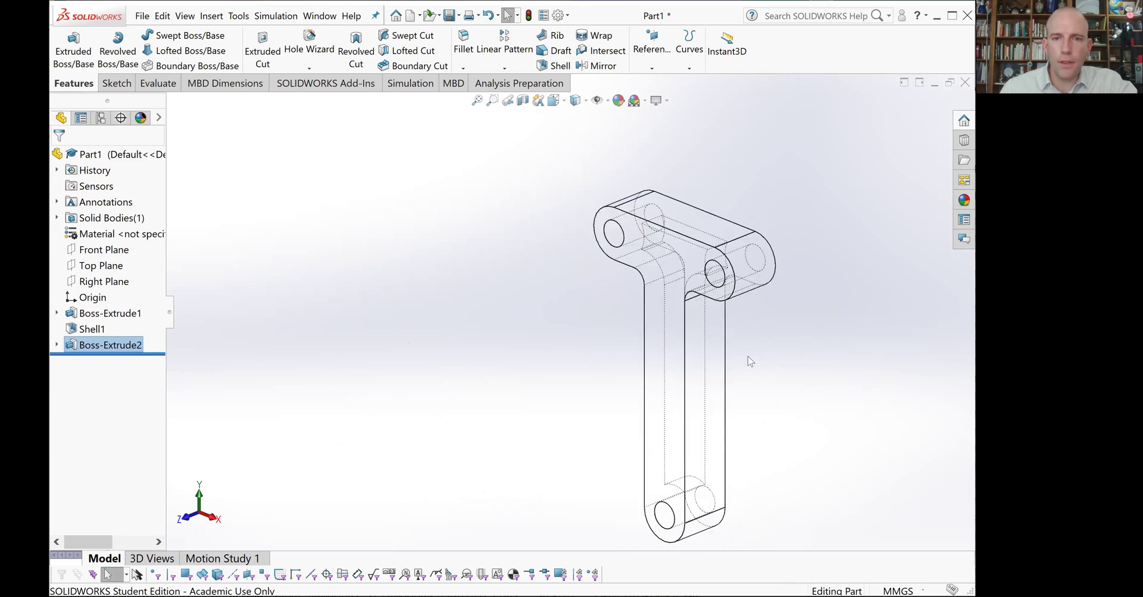
{"action": "middle_click_drag", "start_coordinate": [774, 351], "coordinate": [804, 360]}
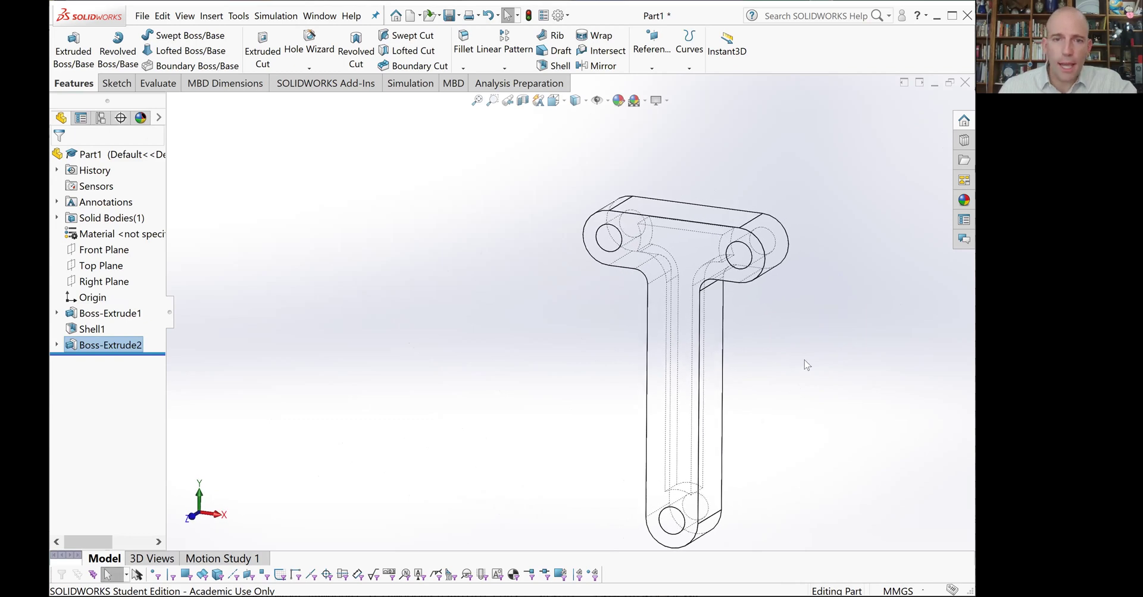
{"action": "scroll", "coordinate": [773, 363], "scroll_direction": "up", "scroll_amount": 4}
Step: Clear the current selection in the graphics area
{"action": "scroll", "coordinate": [690, 384], "scroll_direction": "down", "scroll_amount": 5}
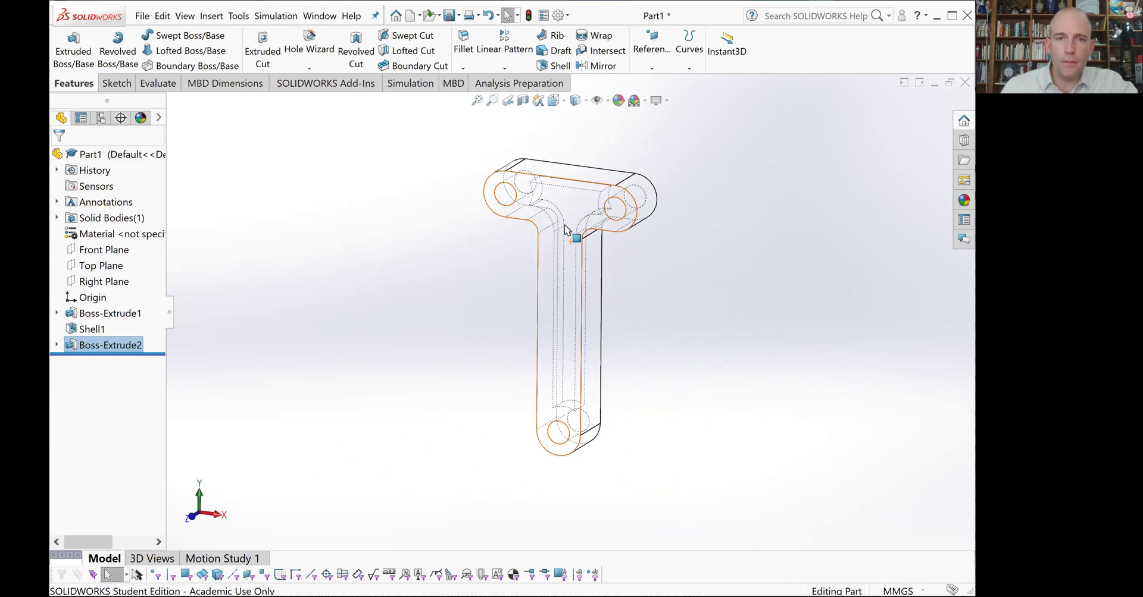
{"action": "key", "text": "Escape"}
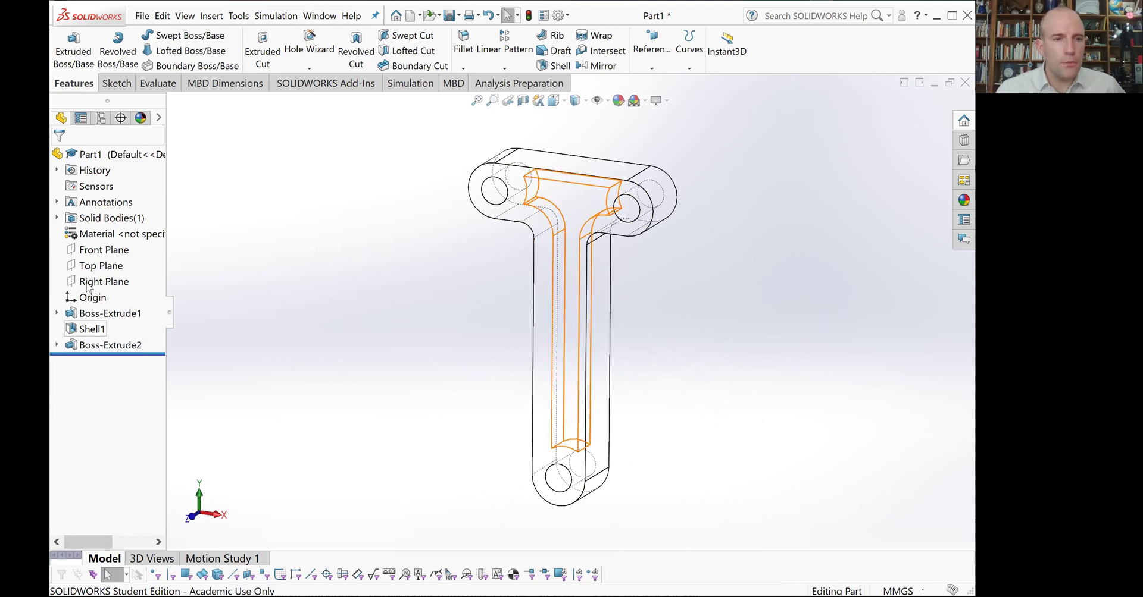
Step: Assign Acrylic (Medium-high impact) from the Plastics library as Part1's material
{"action": "right_click", "coordinate": [102, 238]}
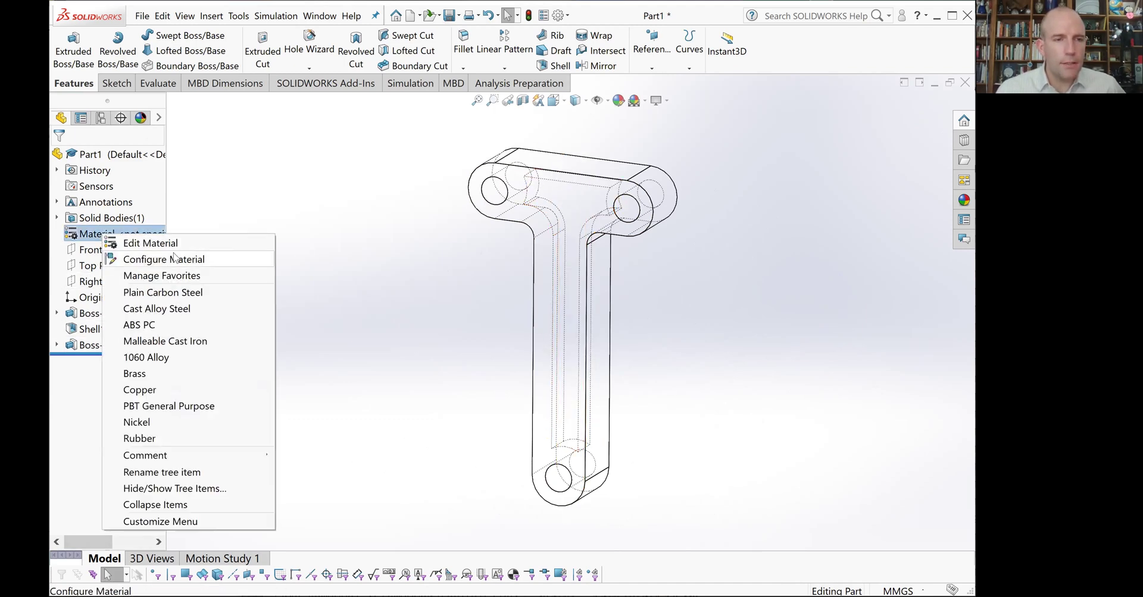
{"action": "left_click", "coordinate": [163, 245]}
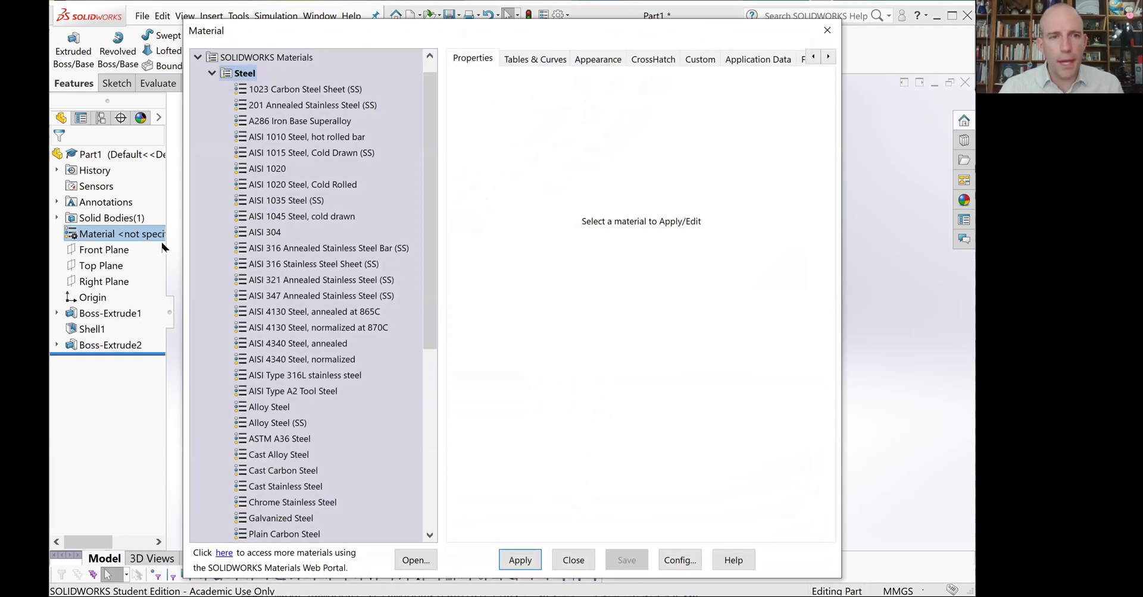
{"action": "left_click", "coordinate": [211, 74]}
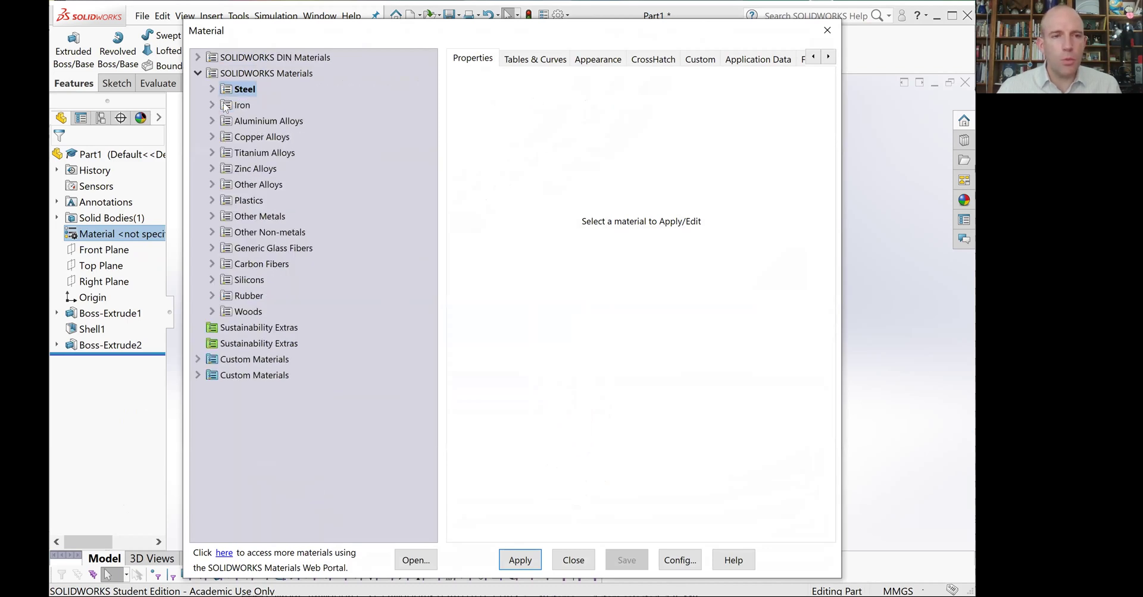
{"action": "left_click", "coordinate": [212, 200]}
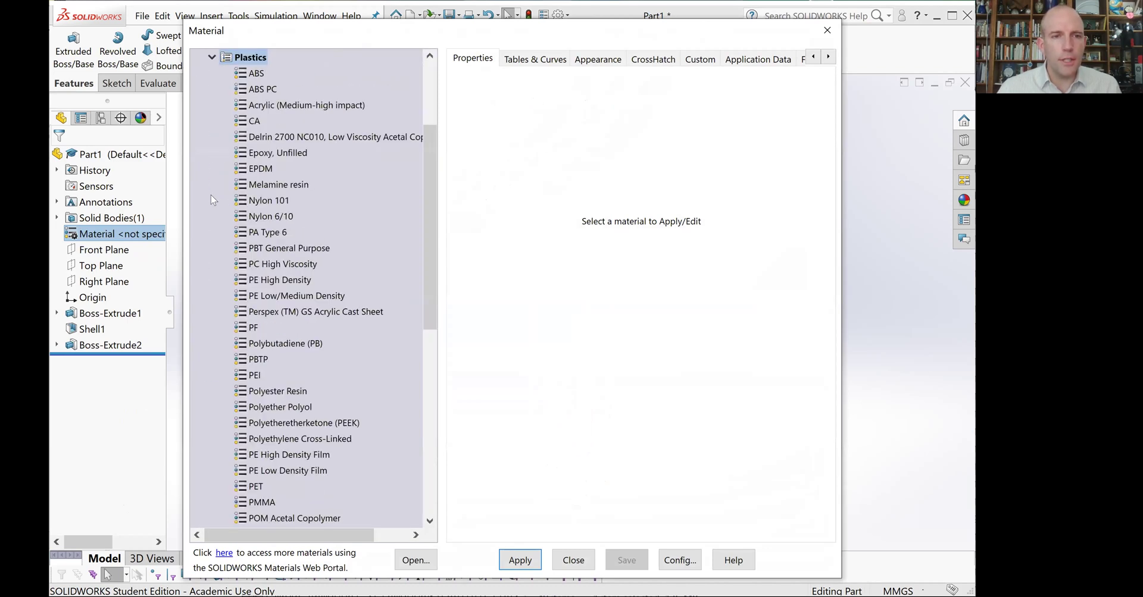
{"action": "left_click", "coordinate": [253, 106]}
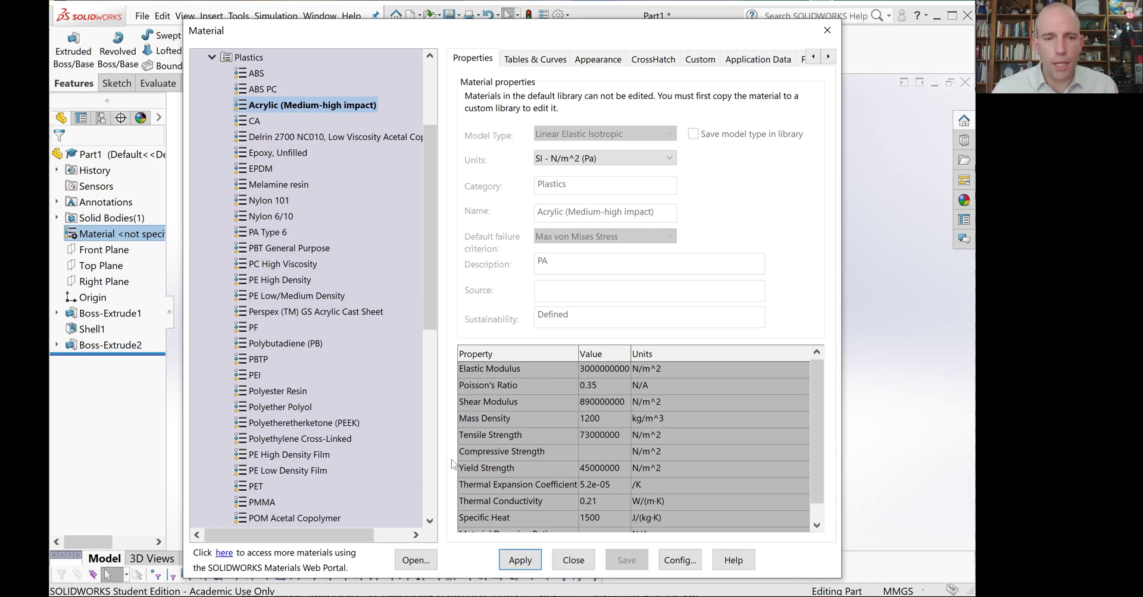
{"action": "left_click", "coordinate": [518, 562]}
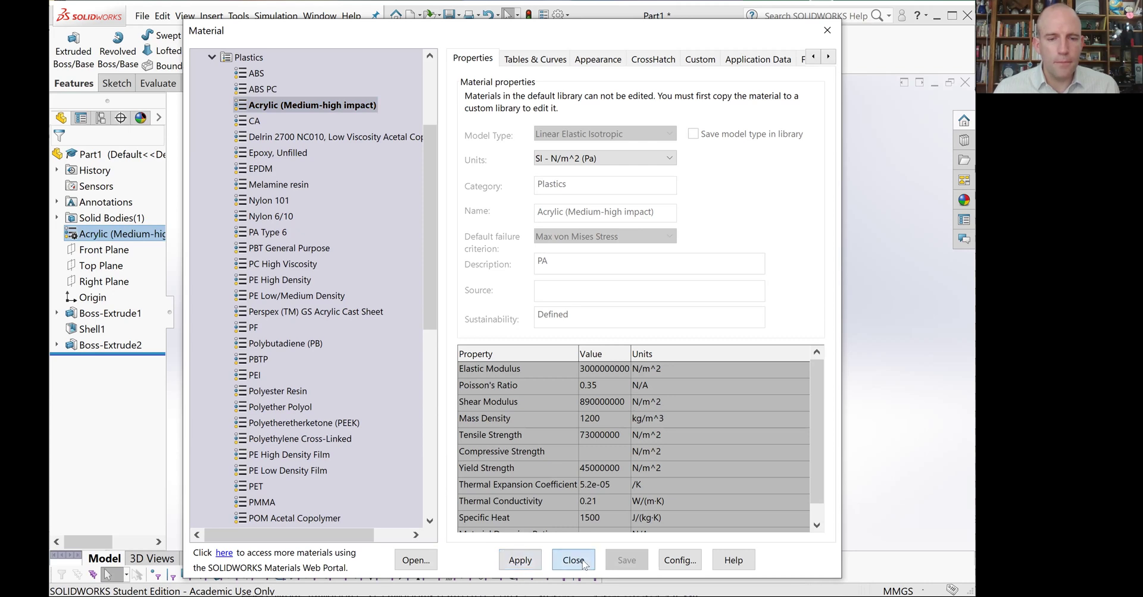
{"action": "key", "text": "Escape"}
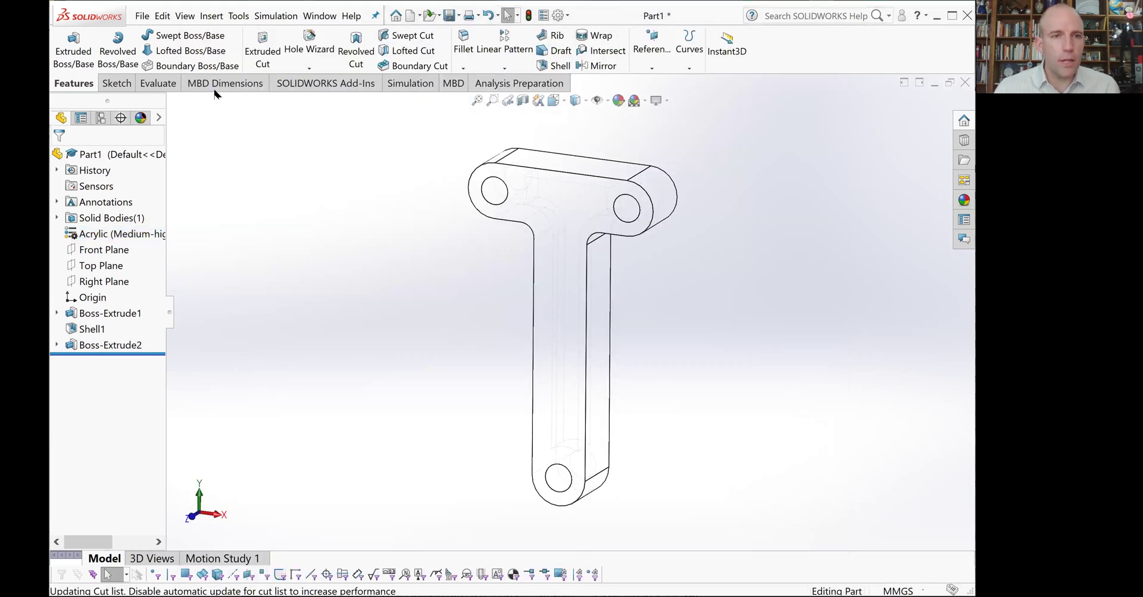
{"action": "left_click", "coordinate": [409, 84]}
Step: Create static study Static 1 and add a Fixed Hinge on both top hole faces
{"action": "left_click", "coordinate": [79, 50]}
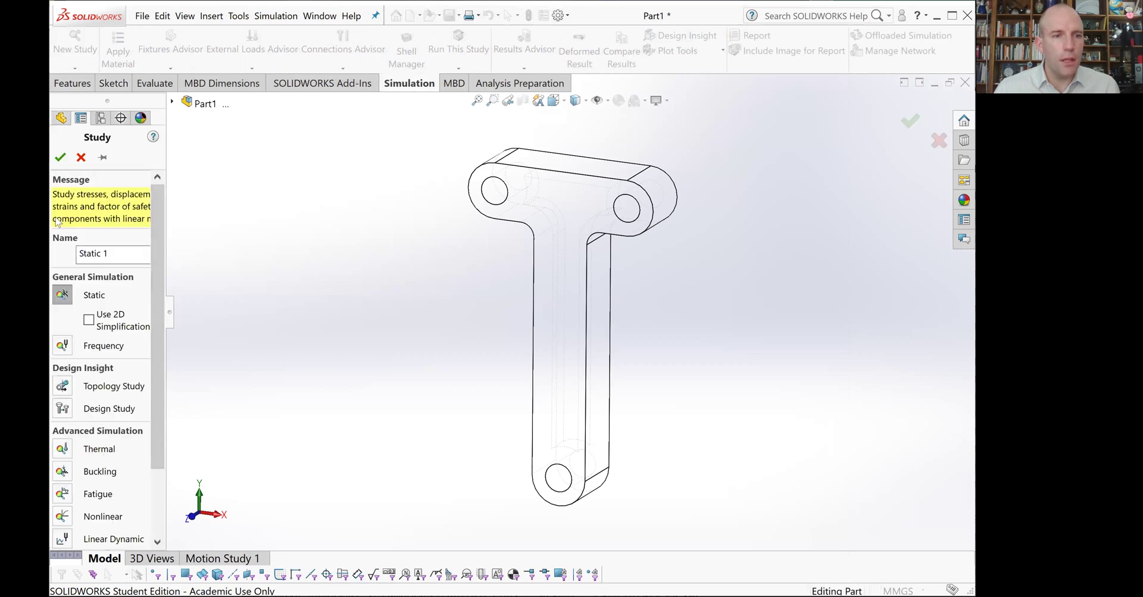
{"action": "left_click", "coordinate": [60, 157]}
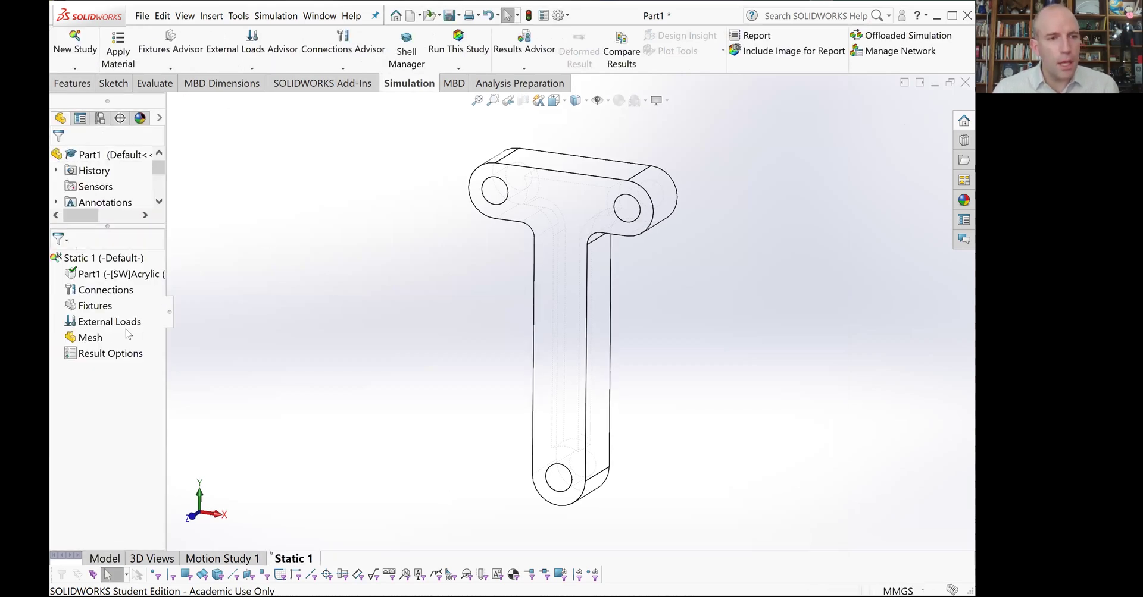
{"action": "right_click", "coordinate": [89, 306]}
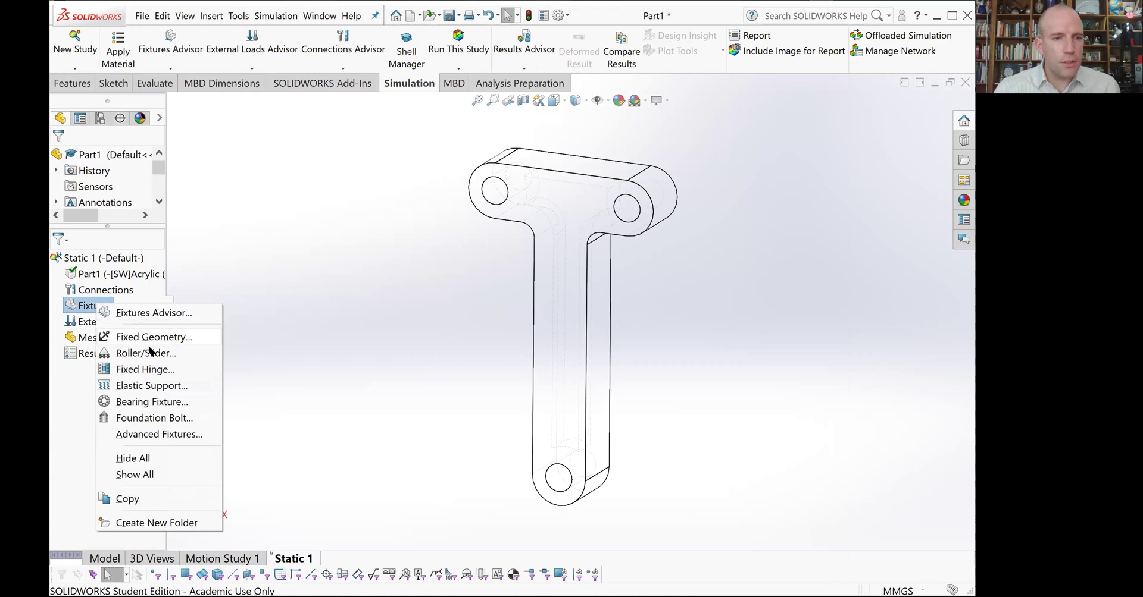
{"action": "left_click", "coordinate": [153, 371]}
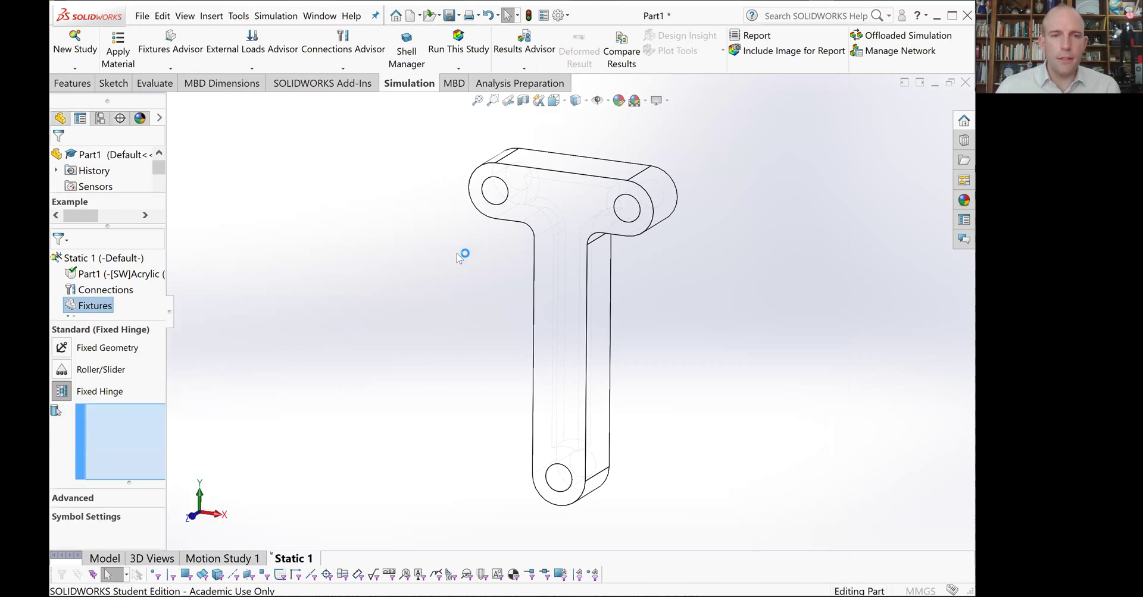
{"action": "left_click", "coordinate": [500, 198]}
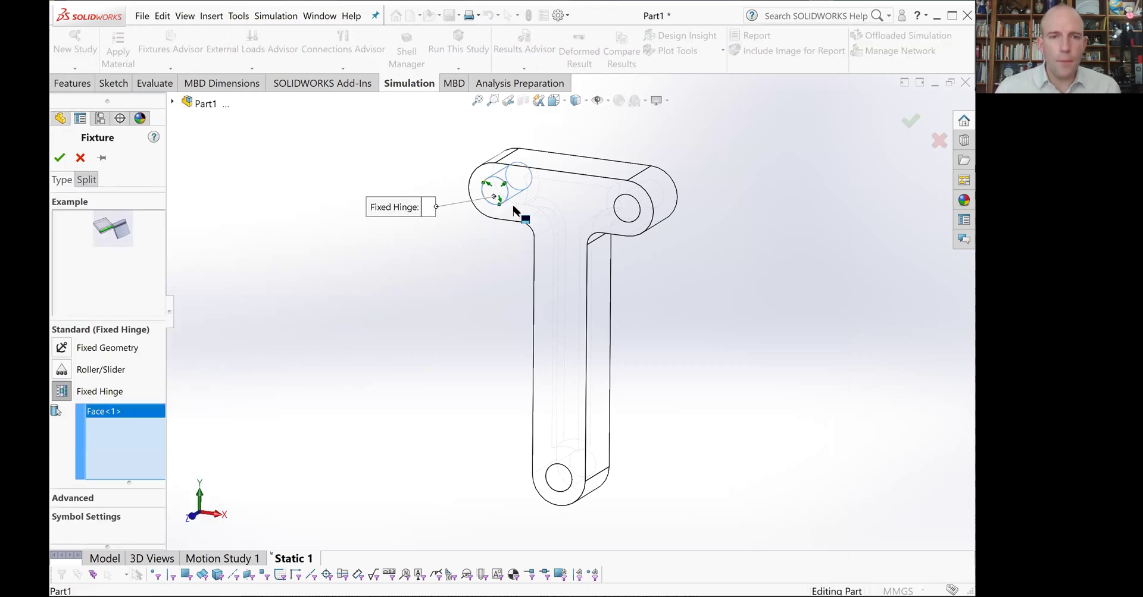
{"action": "left_click", "coordinate": [633, 218]}
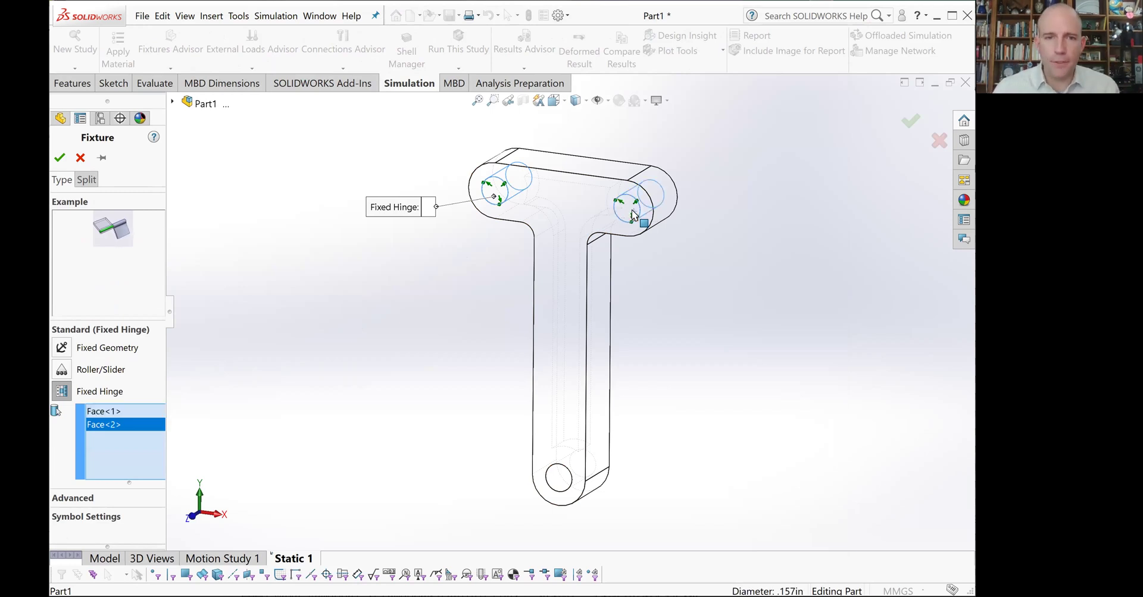
{"action": "left_click", "coordinate": [60, 158]}
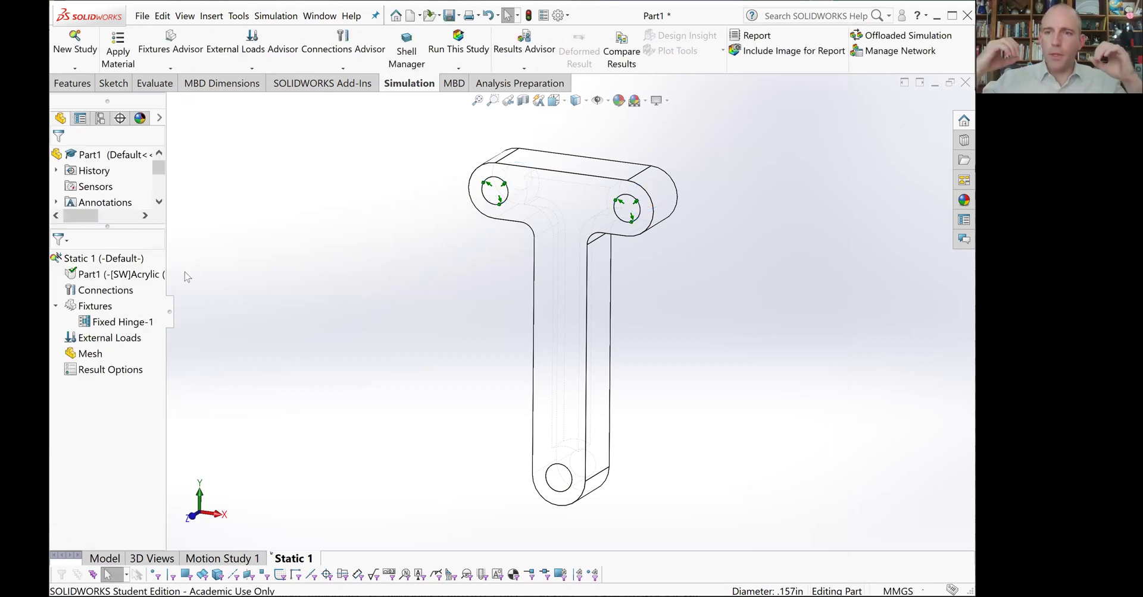
Step: Add Force-1: 100 N on the bottom hole face along the stem's long edge
{"action": "right_click", "coordinate": [100, 343]}
{"action": "left_click", "coordinate": [484, 490]}
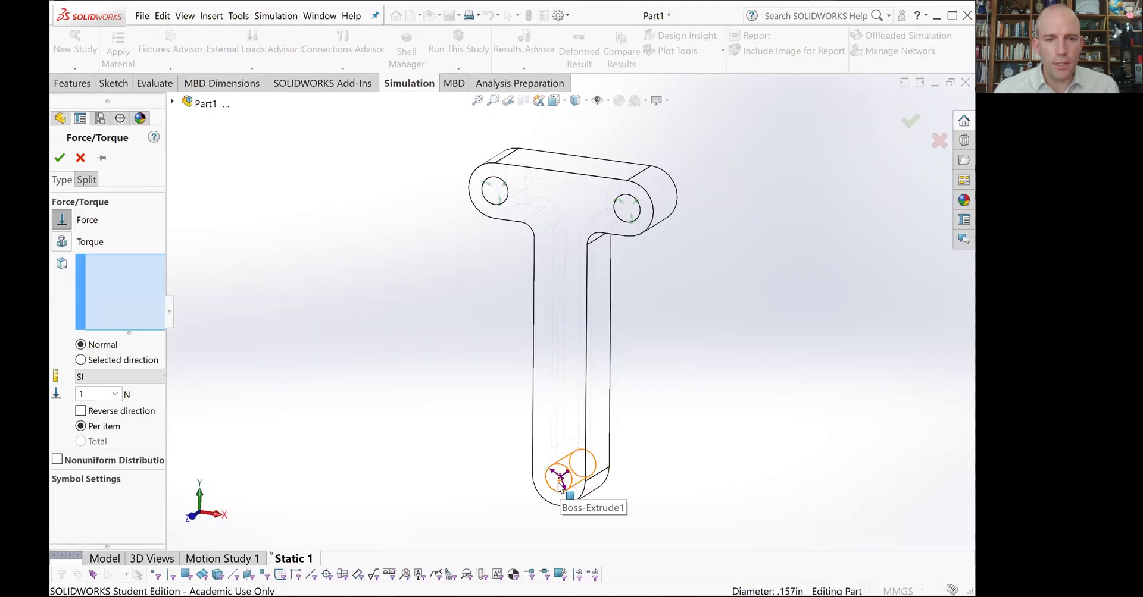
{"action": "left_click", "coordinate": [559, 487]}
{"action": "left_click", "coordinate": [132, 363]}
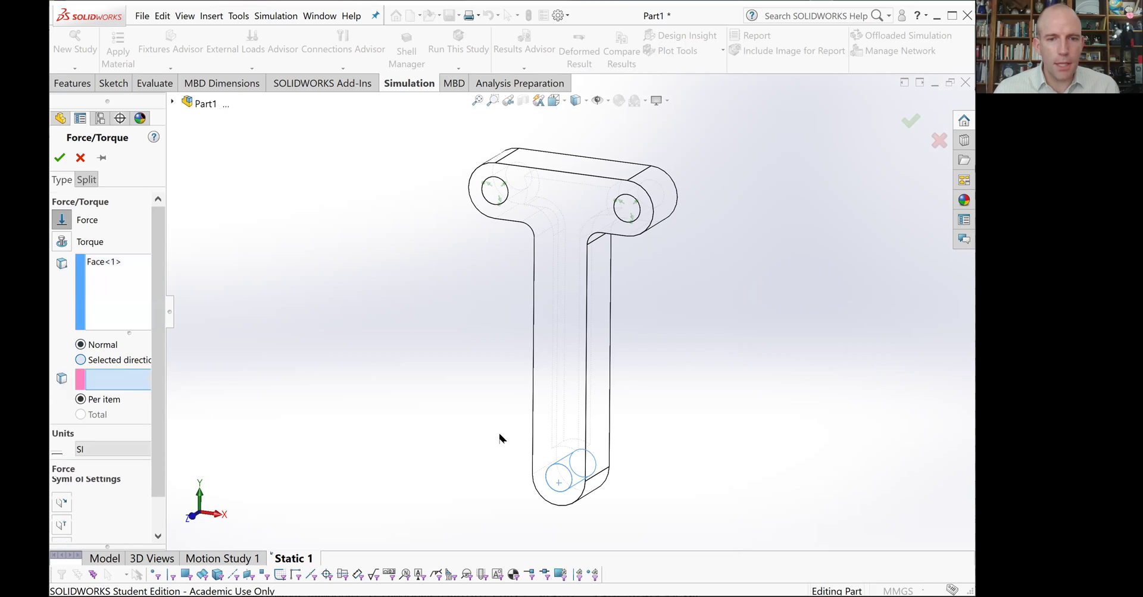
{"action": "left_click", "coordinate": [534, 435]}
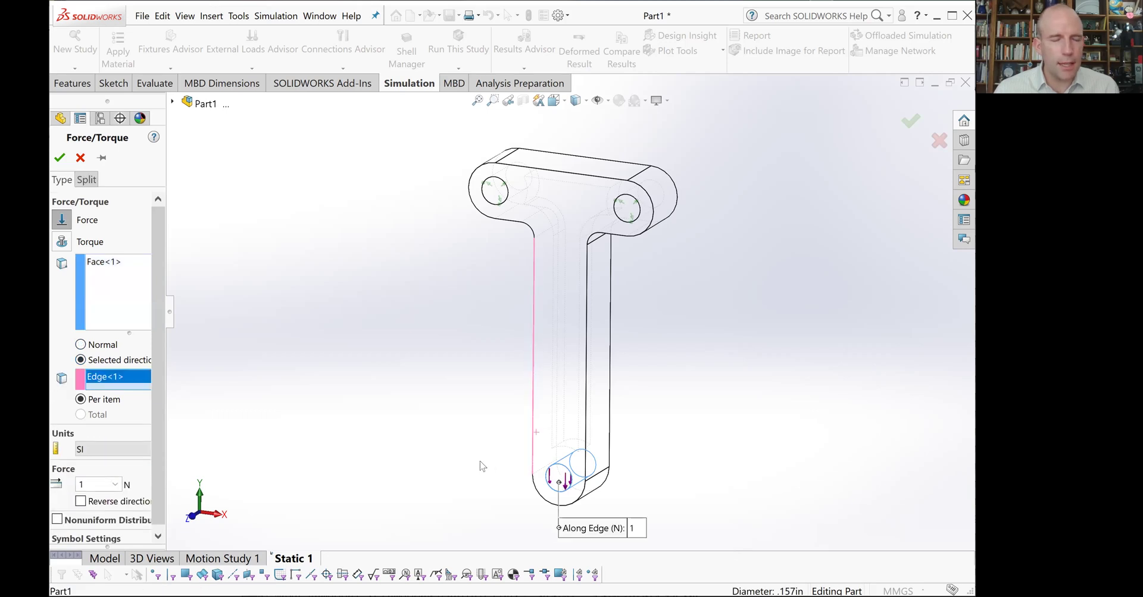
{"action": "left_click", "coordinate": [104, 483]}
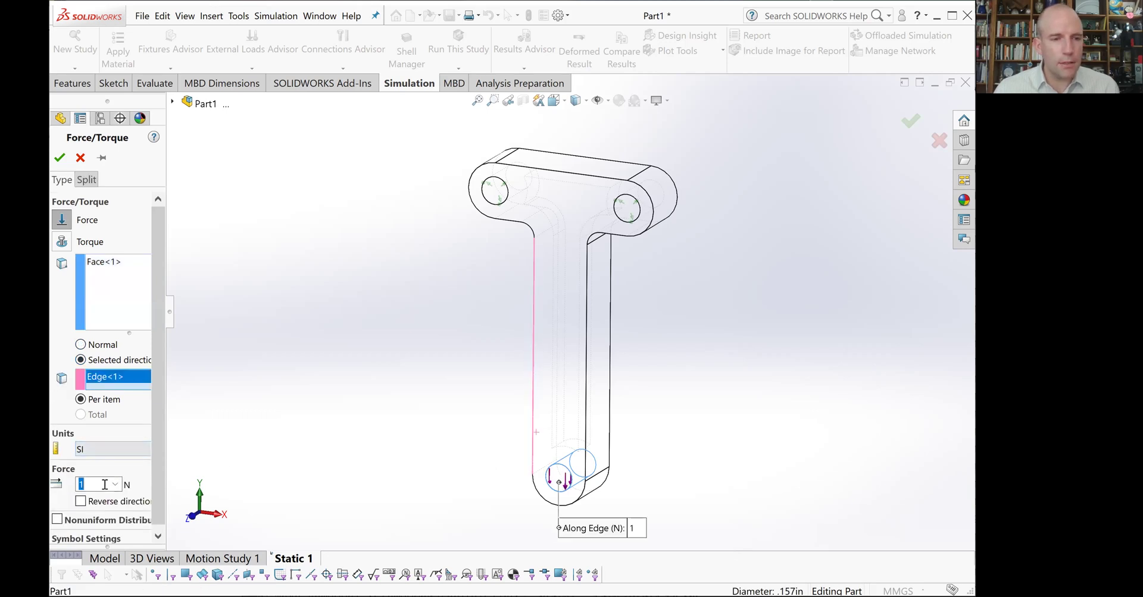
{"action": "type", "text": "100"}
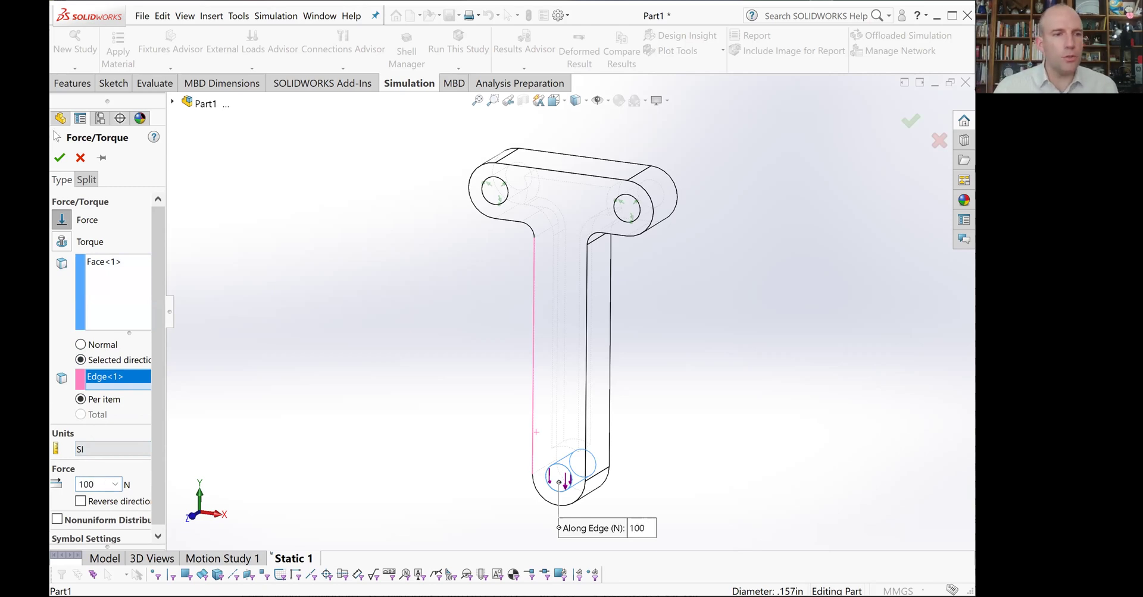
{"action": "left_click", "coordinate": [59, 158]}
{"action": "scroll", "coordinate": [569, 369], "scroll_direction": "up", "scroll_amount": 2}
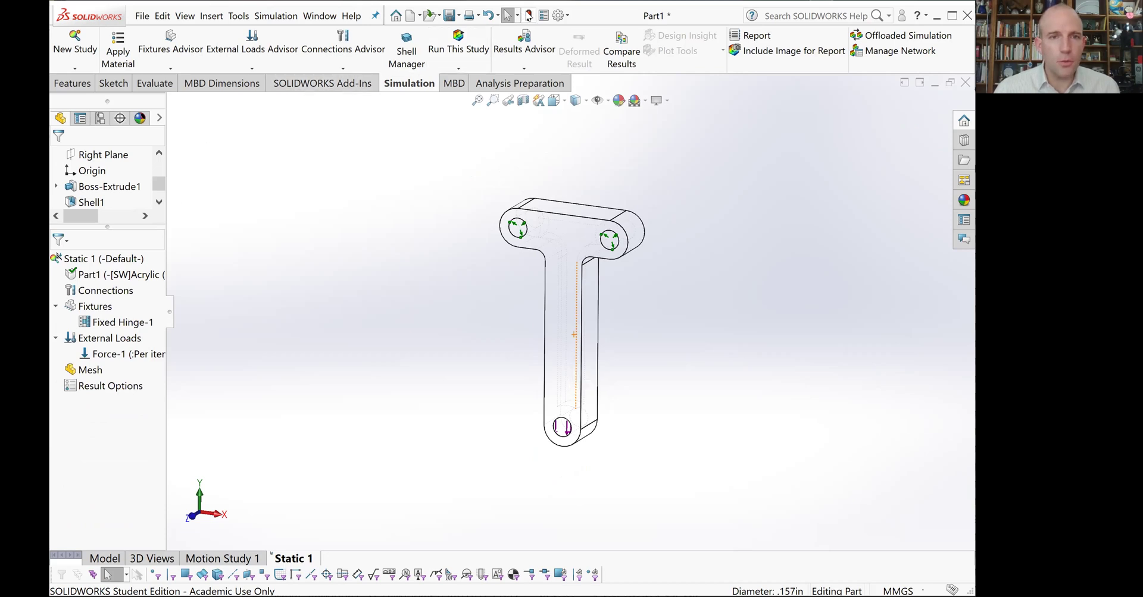
Step: Run Static 1 and examine the von Mises plot, peaking at 7.475e6 N/m²
{"action": "left_click", "coordinate": [458, 45]}
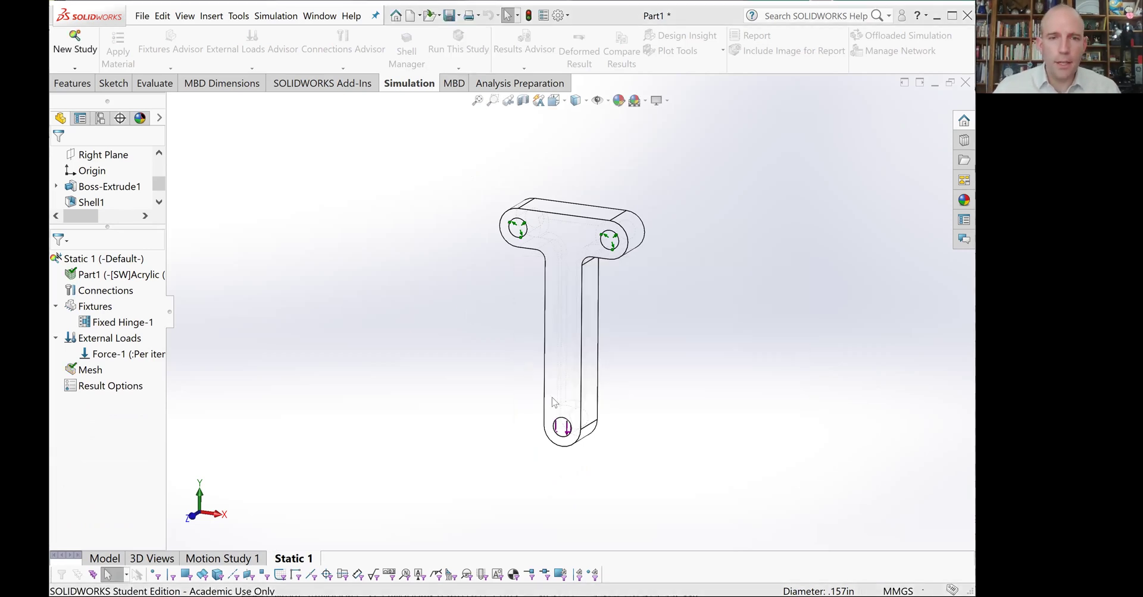
{"action": "middle_click_drag", "start_coordinate": [676, 313], "coordinate": [578, 241]}
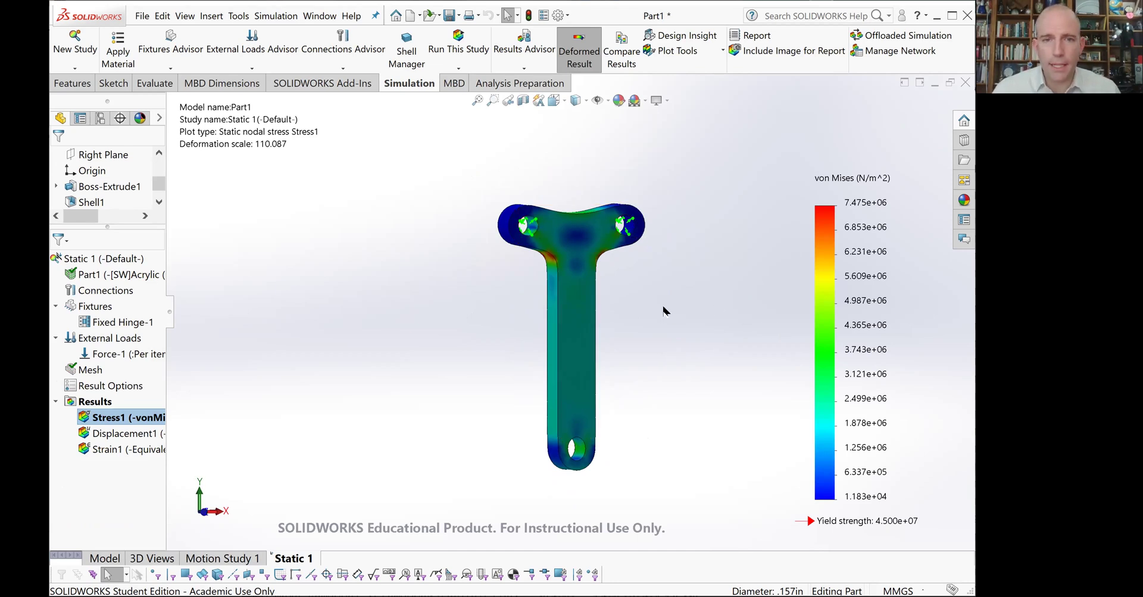
{"action": "middle_click_drag", "start_coordinate": [659, 303], "coordinate": [588, 251]}
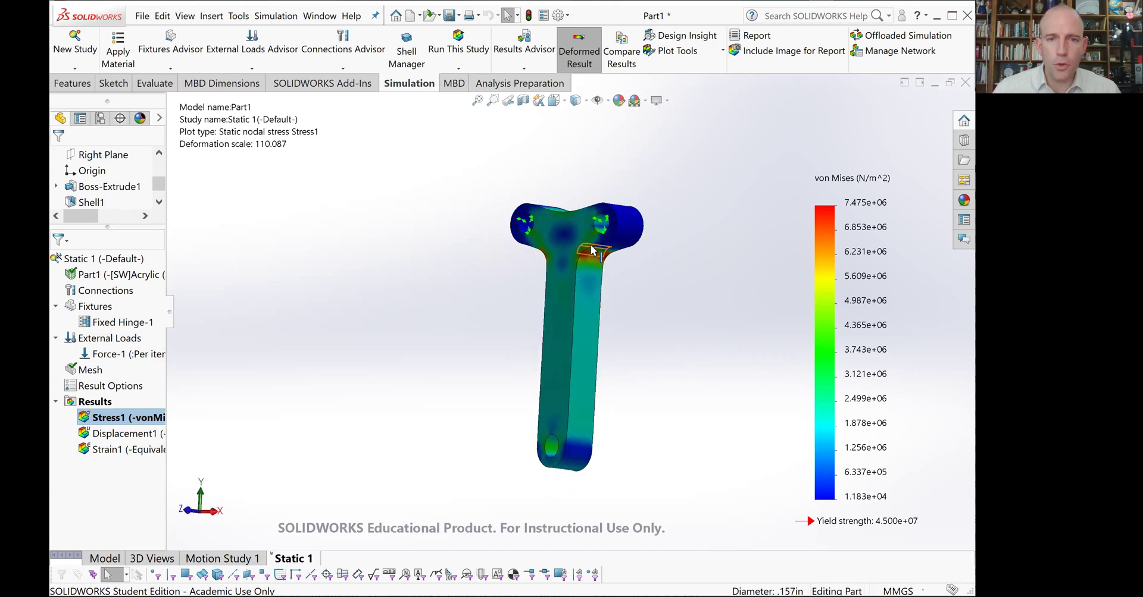
{"action": "middle_click_drag", "start_coordinate": [677, 328], "coordinate": [603, 265]}
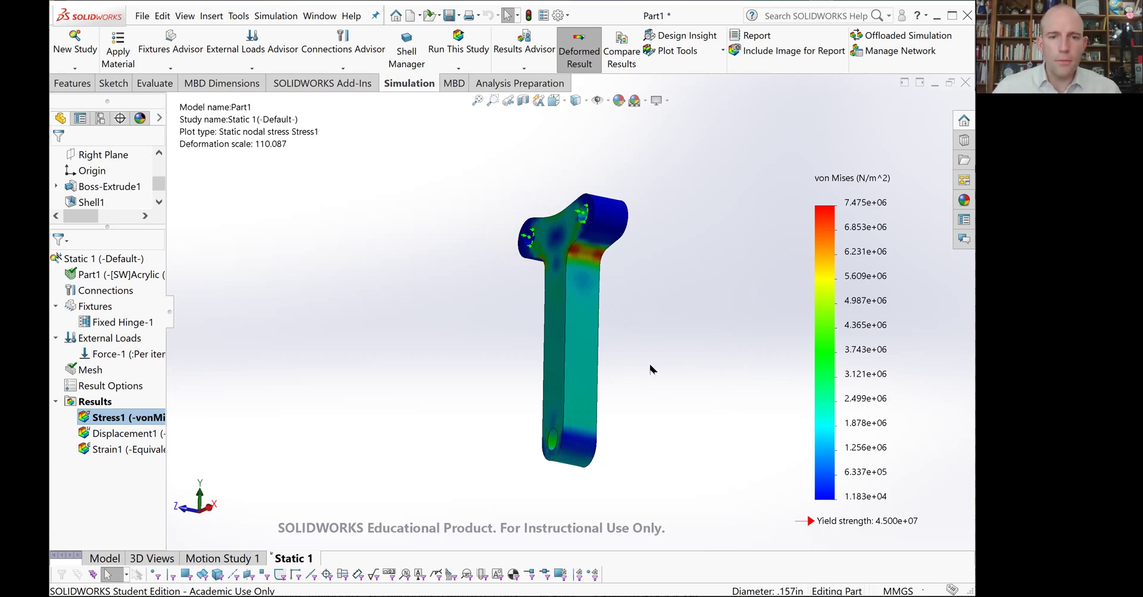
{"action": "middle_click_drag", "start_coordinate": [650, 369], "coordinate": [705, 378]}
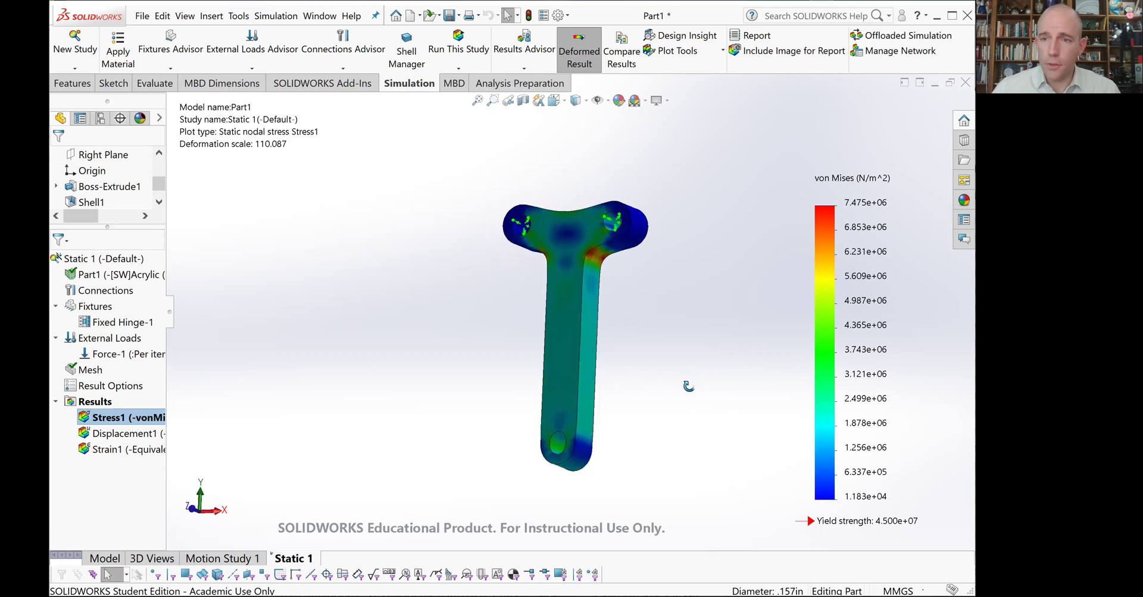
{"action": "middle_click_drag", "start_coordinate": [688, 387], "coordinate": [493, 359]}
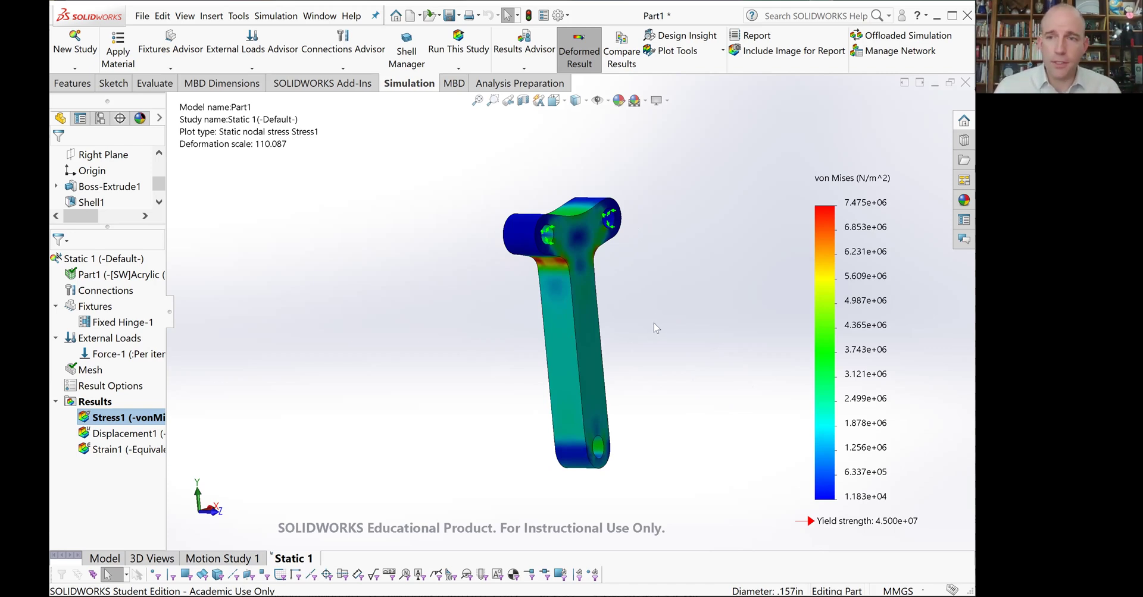
Step: Section the Stress1 plot with the Front Plane offset into the bracket
{"action": "right_click", "coordinate": [130, 417]}
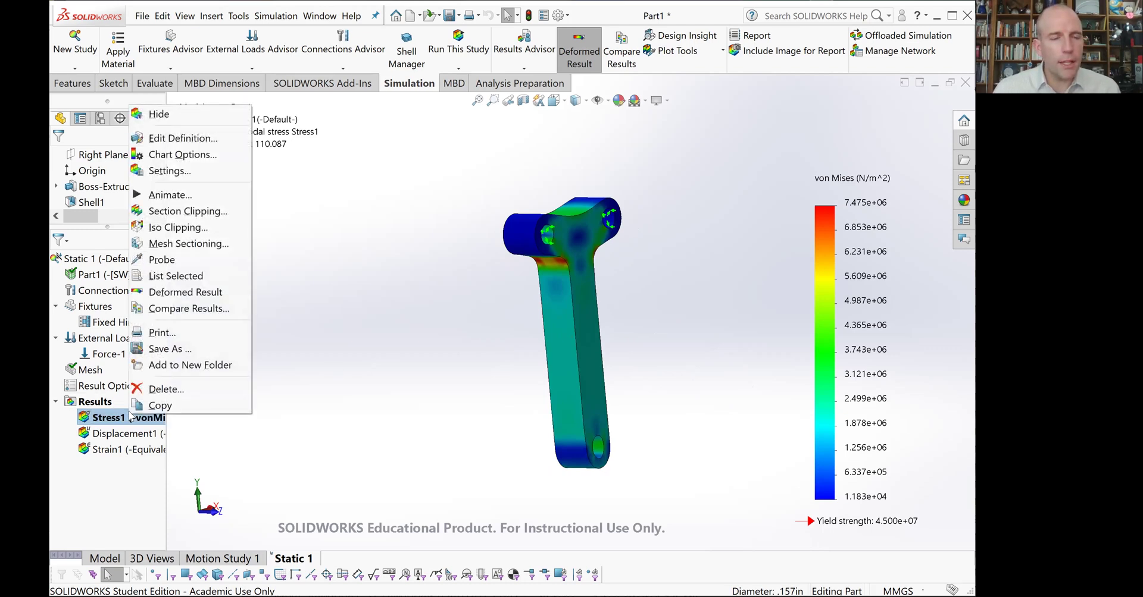
{"action": "left_click", "coordinate": [182, 243]}
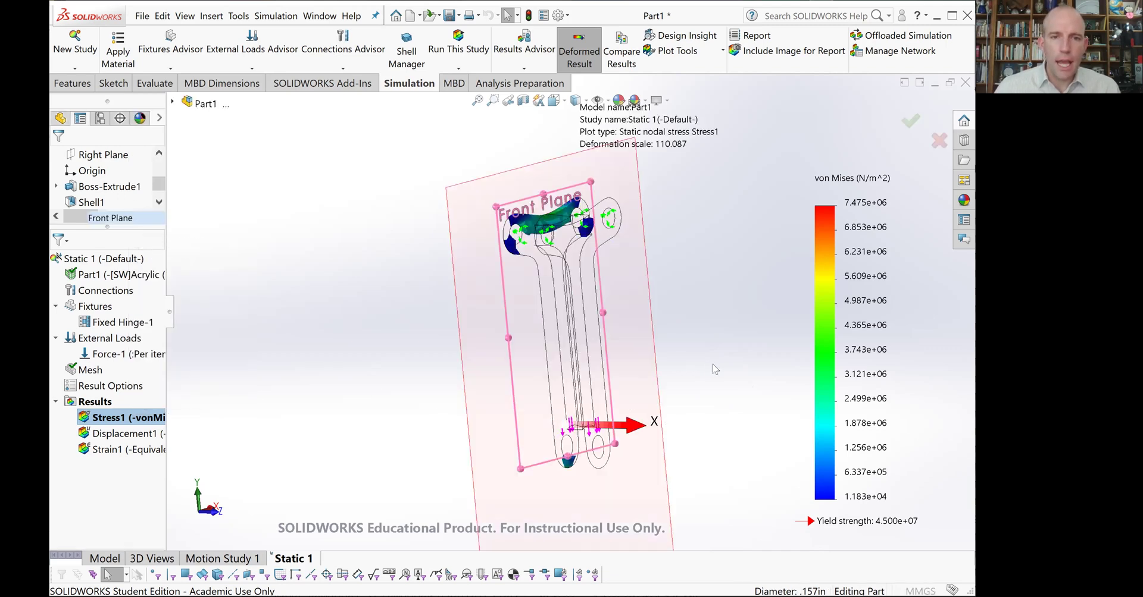
{"action": "left_click_drag", "start_coordinate": [639, 429], "coordinate": [646, 425]}
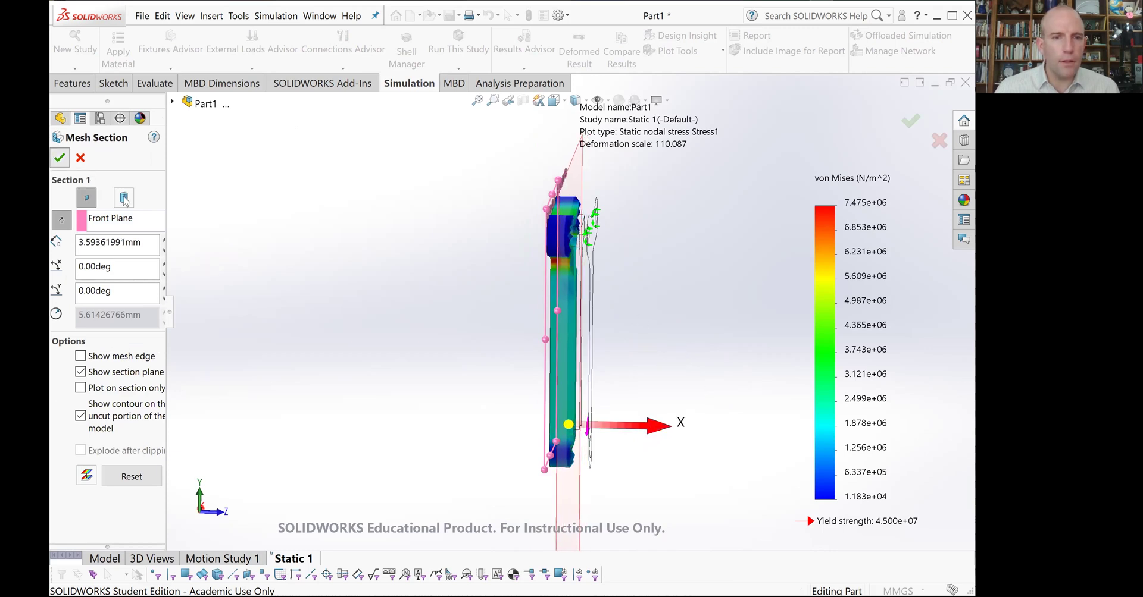
{"action": "left_click", "coordinate": [59, 158]}
Step: Orbit and zoom the sectioned plot to inspect the T-head, edges and bottom hole
{"action": "middle_click_drag", "start_coordinate": [666, 369], "coordinate": [524, 256]}
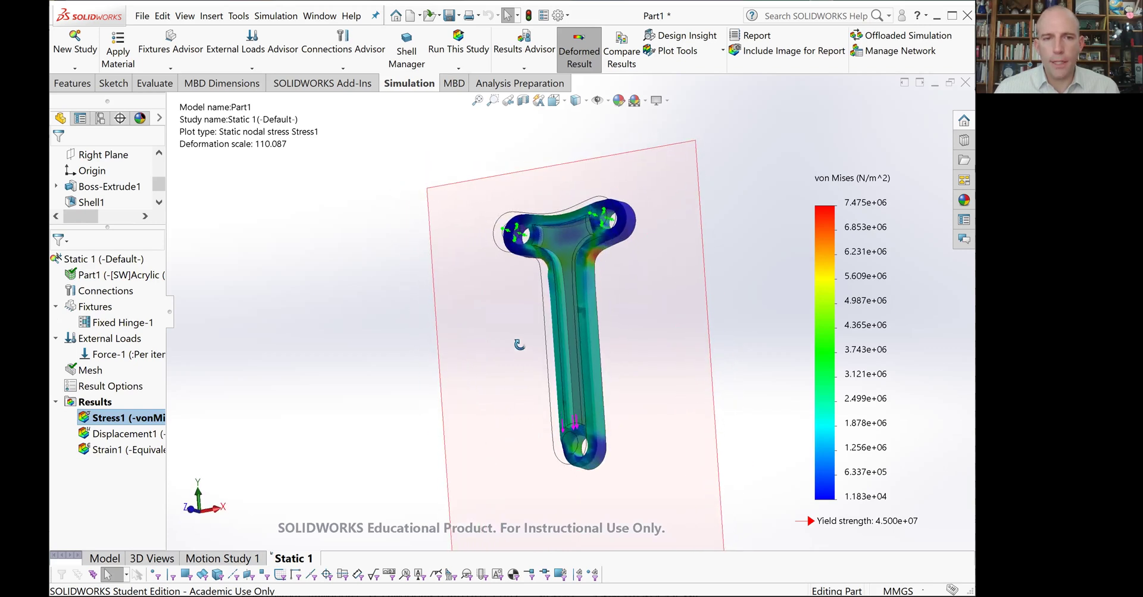
{"action": "scroll", "coordinate": [565, 249], "scroll_direction": "down", "scroll_amount": 3}
{"action": "scroll", "coordinate": [566, 249], "scroll_direction": "down", "scroll_amount": 4}
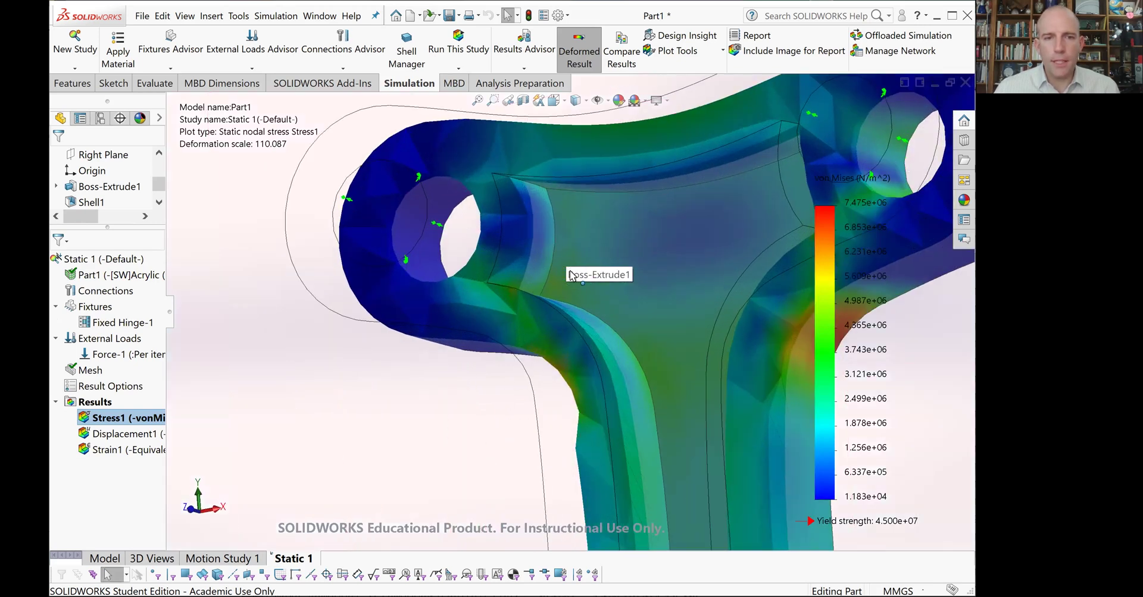
{"action": "scroll", "coordinate": [557, 323], "scroll_direction": "down", "scroll_amount": 2}
{"action": "middle_click_drag", "start_coordinate": [557, 323], "coordinate": [654, 365]}
{"action": "scroll", "coordinate": [654, 365], "scroll_direction": "up", "scroll_amount": 4}
{"action": "middle_click_drag", "start_coordinate": [658, 413], "coordinate": [587, 479]}
{"action": "scroll", "coordinate": [575, 317], "scroll_direction": "down", "scroll_amount": 2}
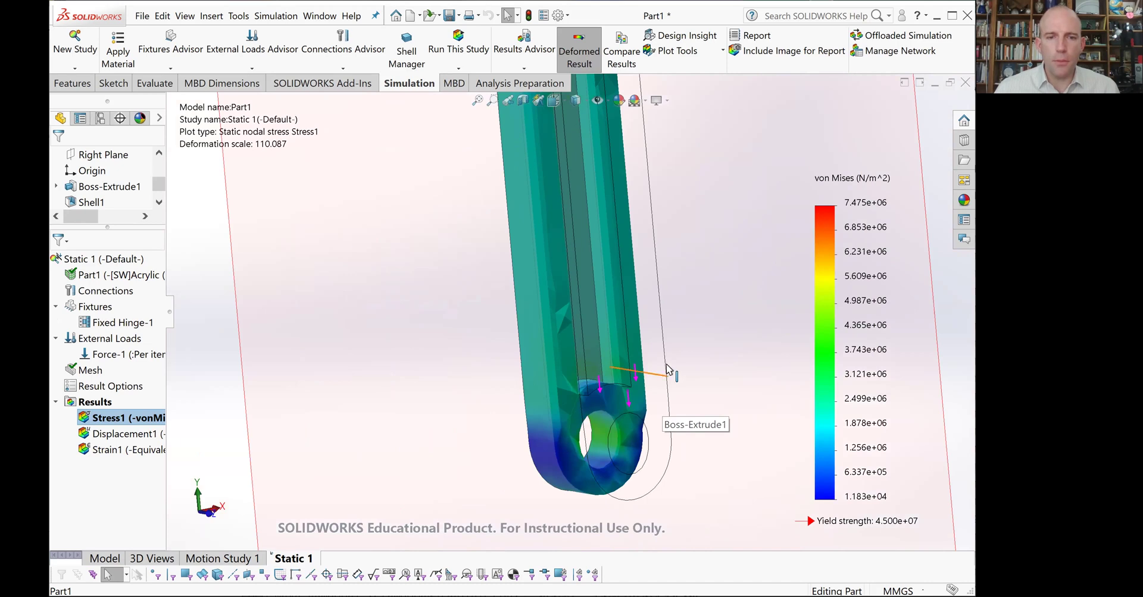
{"action": "middle_click_drag", "start_coordinate": [639, 387], "coordinate": [668, 247]}
{"action": "scroll", "coordinate": [607, 221], "scroll_direction": "up", "scroll_amount": 3}
{"action": "scroll", "coordinate": [605, 224], "scroll_direction": "down", "scroll_amount": 3}
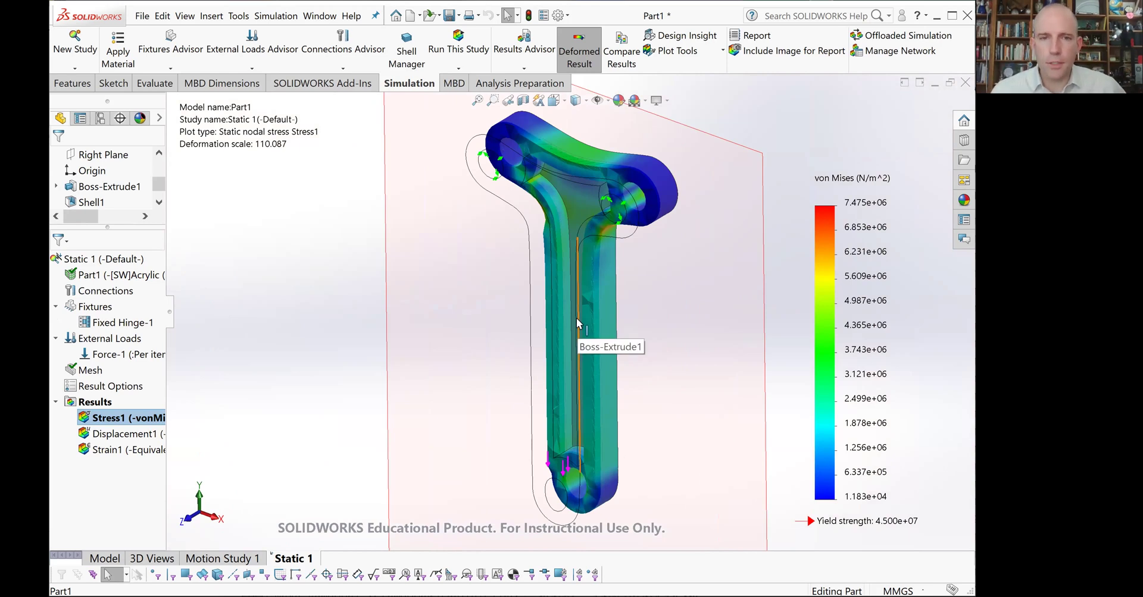
Step: Change the Shell1 wall thickness dimension from 2.00 mm to 0.8 mm
{"action": "left_click", "coordinate": [92, 562]}
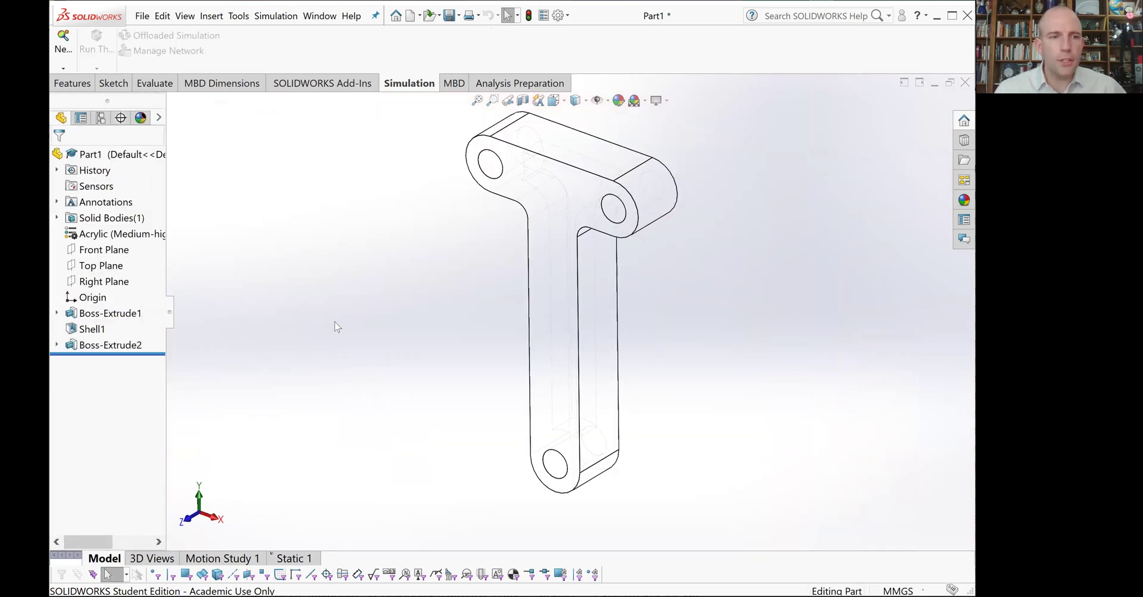
{"action": "left_click", "coordinate": [86, 331]}
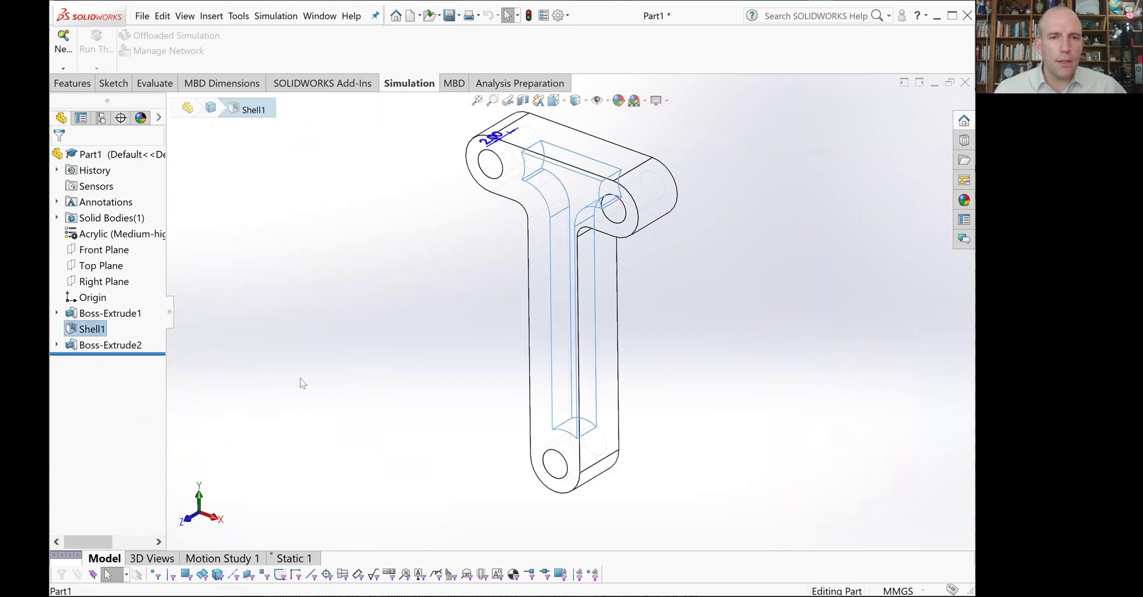
{"action": "left_click", "coordinate": [489, 138]}
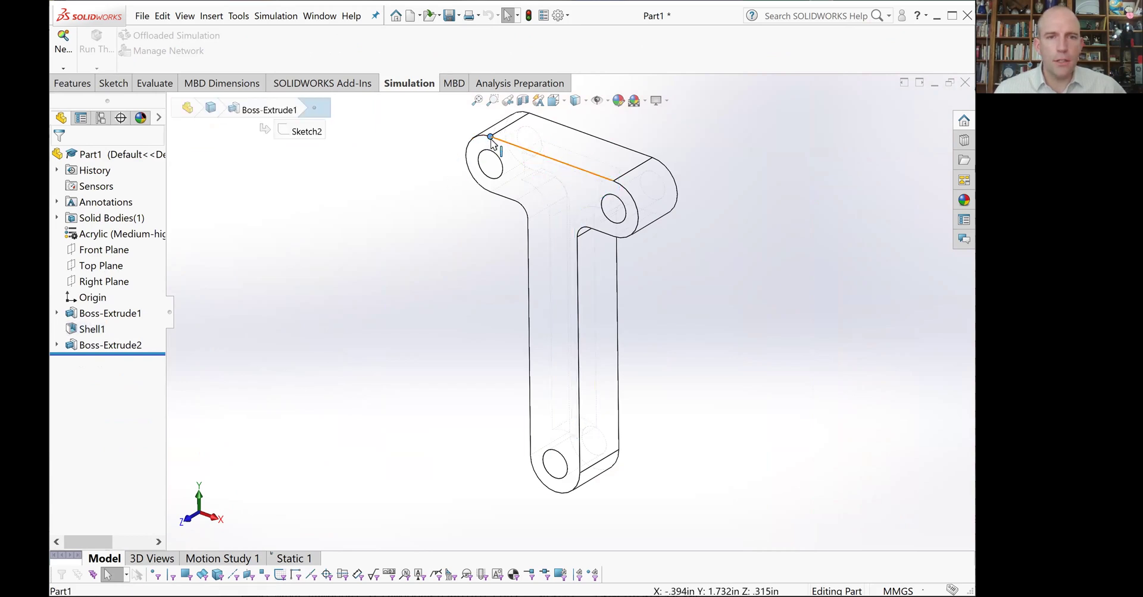
{"action": "left_click", "coordinate": [87, 331]}
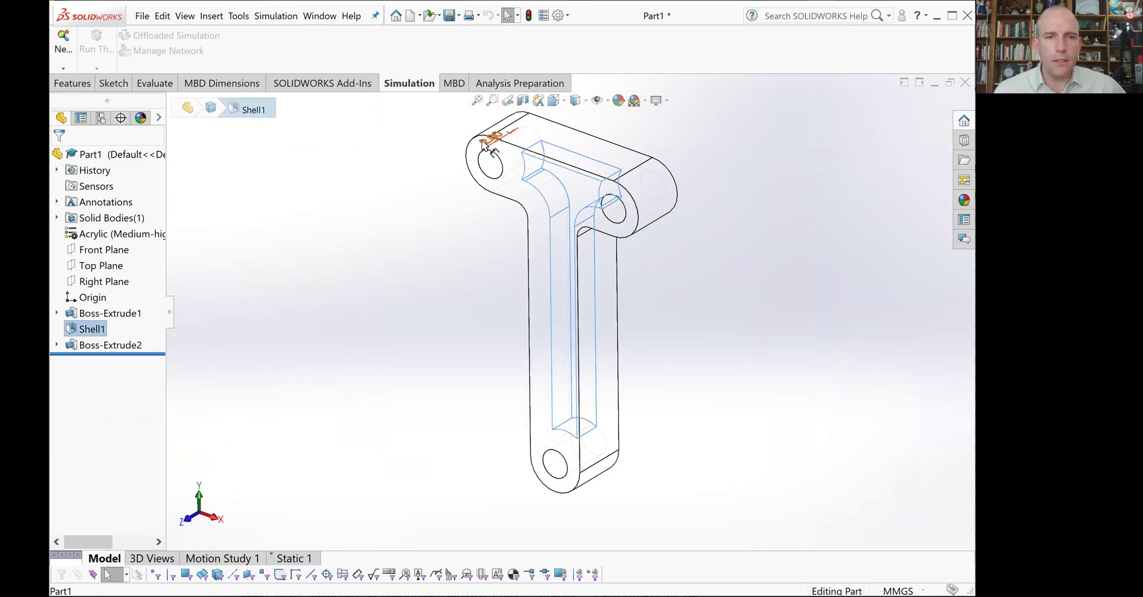
{"action": "left_click", "coordinate": [487, 141]}
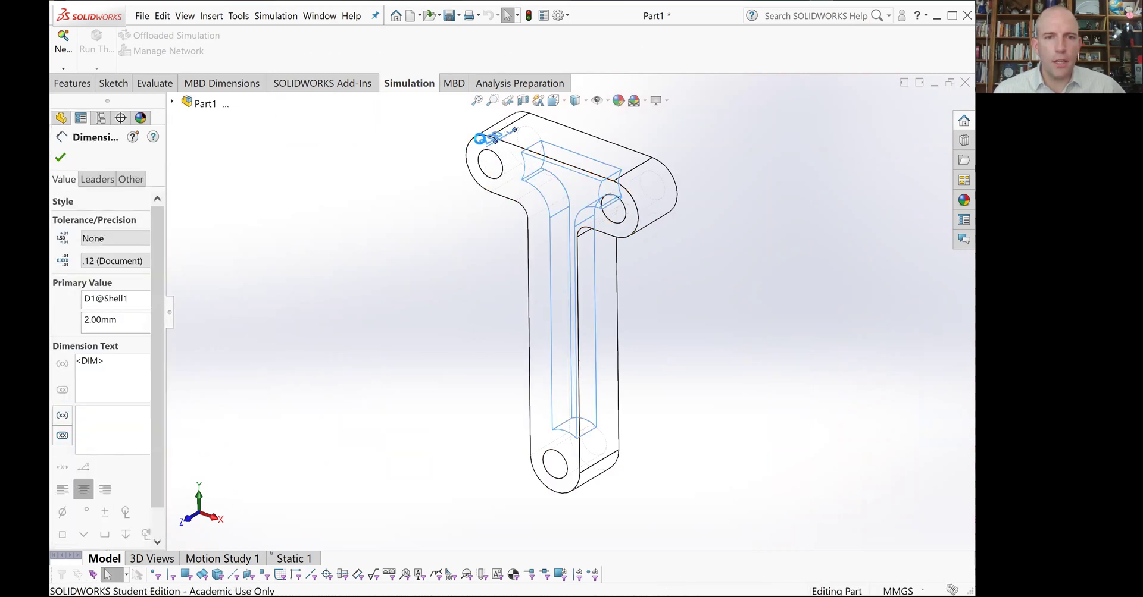
{"action": "double_click", "coordinate": [487, 140]}
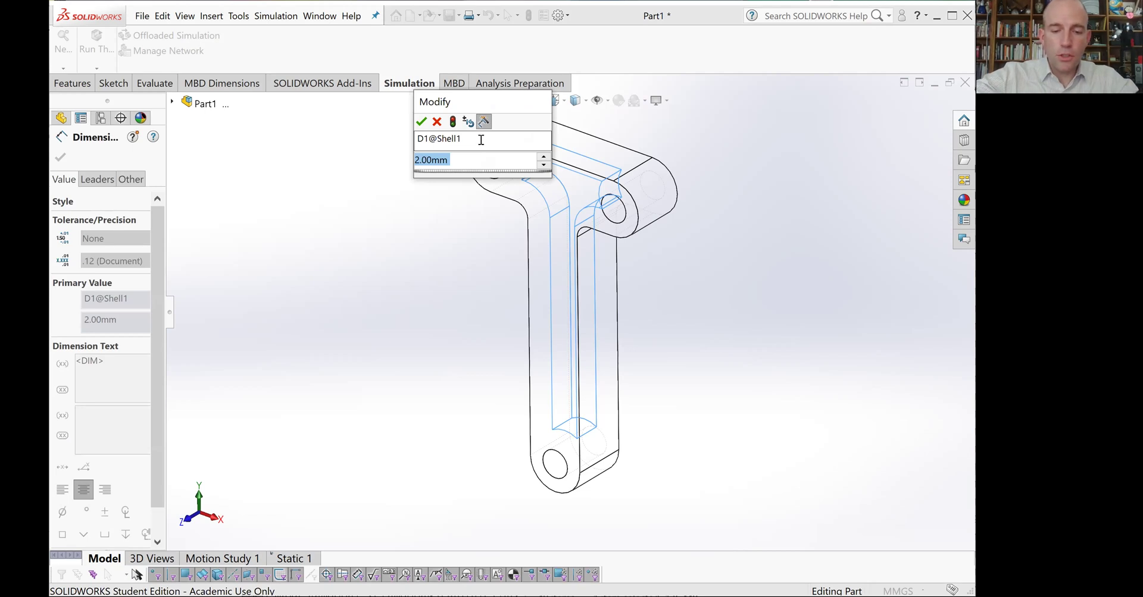
{"action": "type", "text": "0.8"}
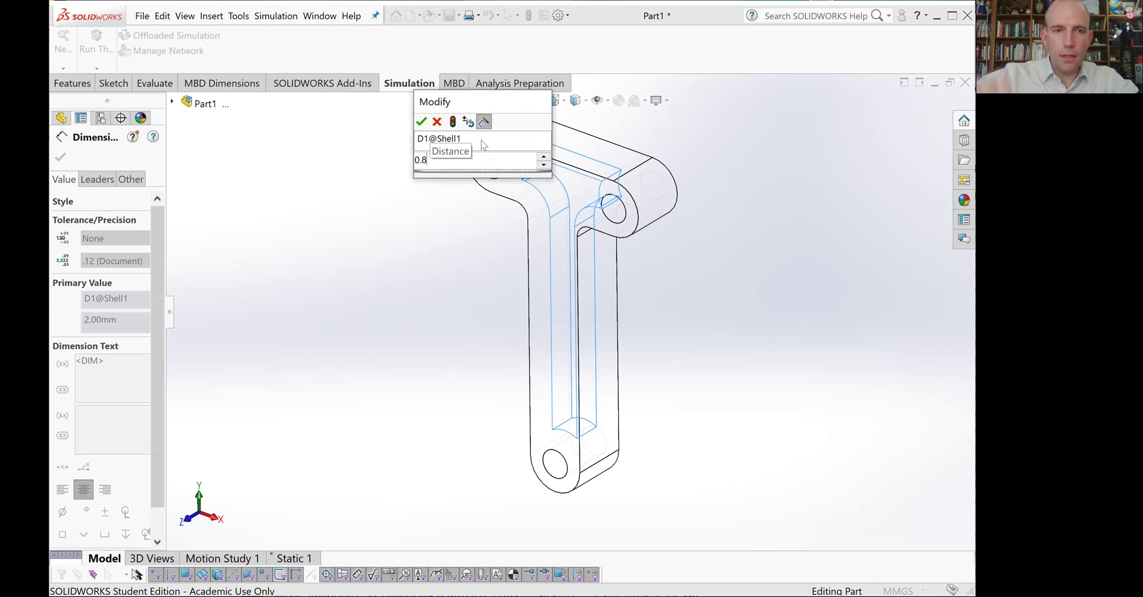
{"action": "key", "text": "Return"}
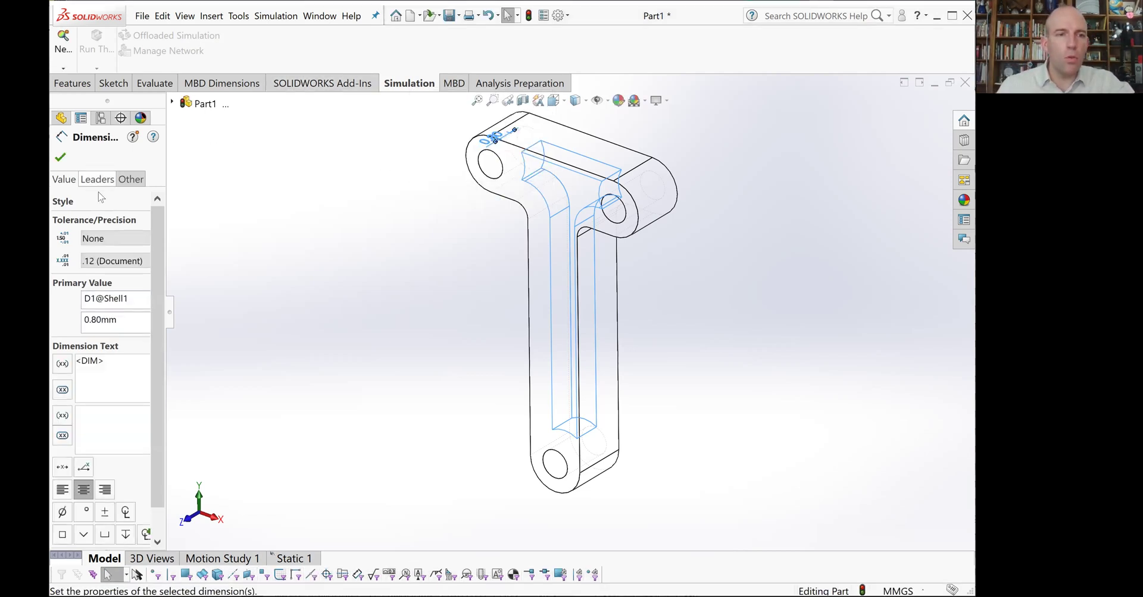
{"action": "left_click", "coordinate": [59, 160]}
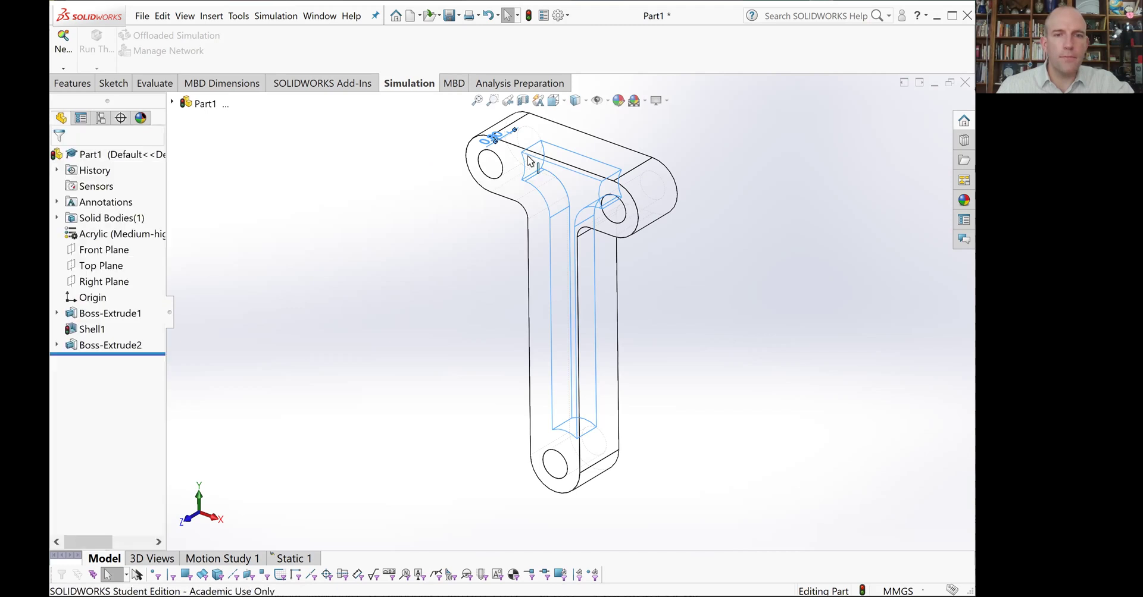
Step: Edit Boss-Extrude2's 2.00 mm dimension to 0.8 mm
{"action": "left_click", "coordinate": [103, 345]}
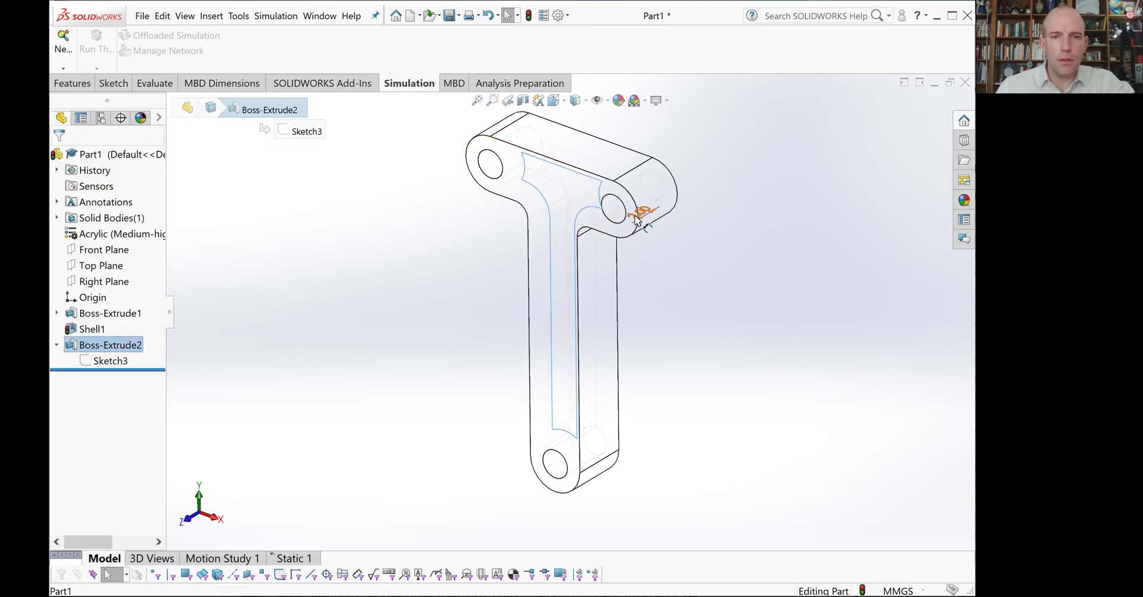
{"action": "double_click", "coordinate": [641, 212]}
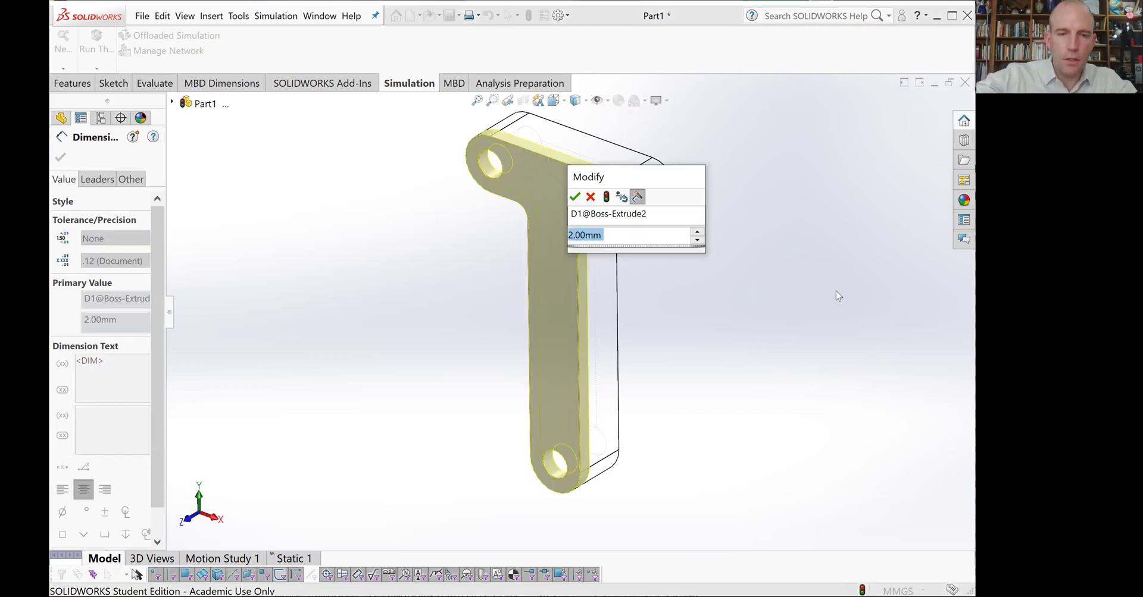
{"action": "type", "text": "0.8"}
{"action": "key", "text": "Return"}
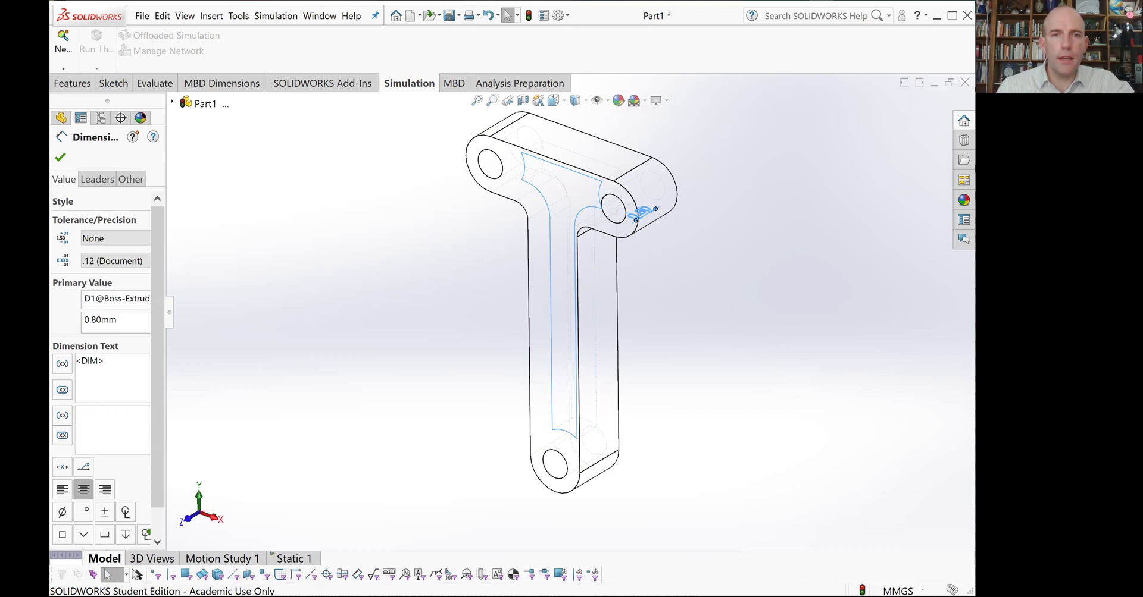
{"action": "key", "text": "Escape"}
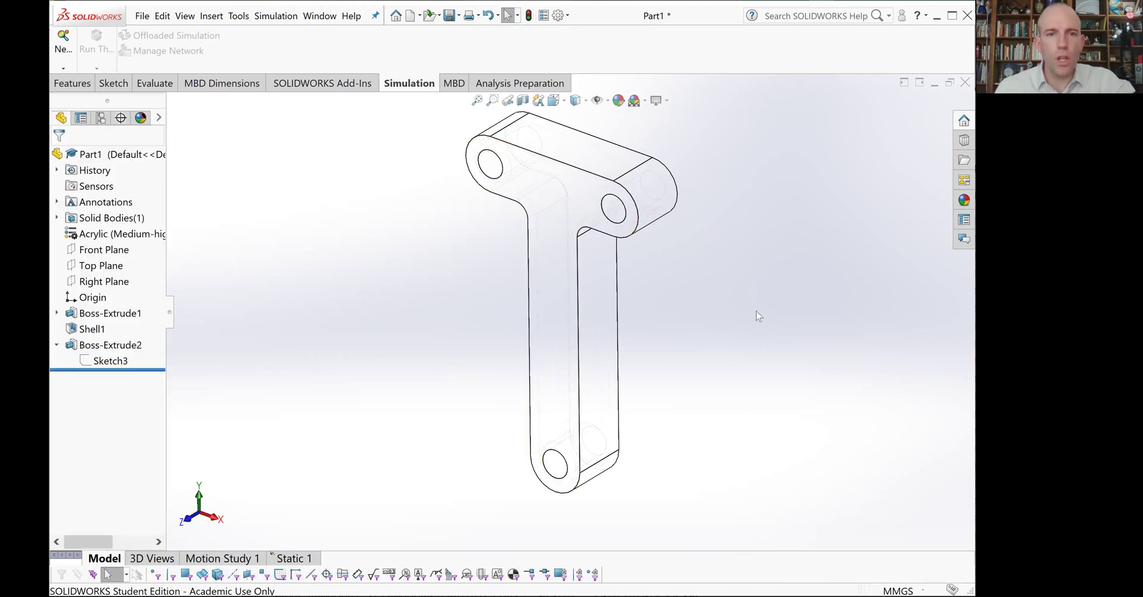
{"action": "mouse_move", "coordinate": [766, 300]}
{"action": "middle_mouse_down"}
{"action": "mouse_move", "coordinate": [706, 296]}
{"action": "mouse_move", "coordinate": [699, 332]}
{"action": "mouse_move", "coordinate": [868, 301]}
{"action": "mouse_move", "coordinate": [776, 312]}
{"action": "middle_mouse_up"}
{"action": "scroll", "coordinate": [676, 208], "scroll_direction": "down", "scroll_amount": 5}
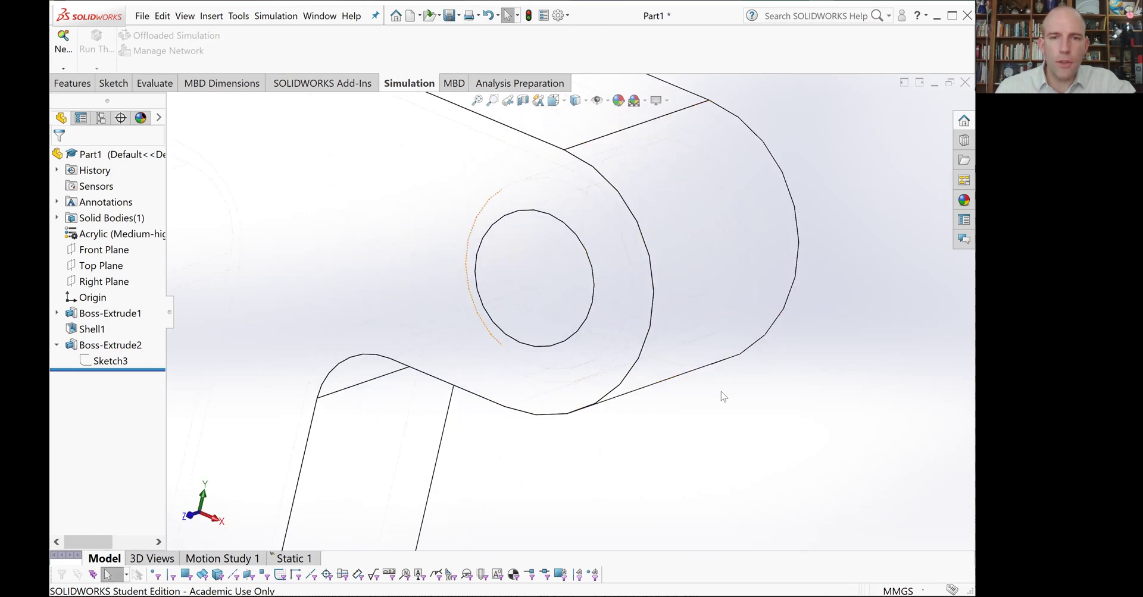
{"action": "mouse_move", "coordinate": [720, 392]}
{"action": "middle_mouse_down"}
{"action": "mouse_move", "coordinate": [755, 373]}
{"action": "mouse_move", "coordinate": [722, 399]}
{"action": "middle_mouse_up"}
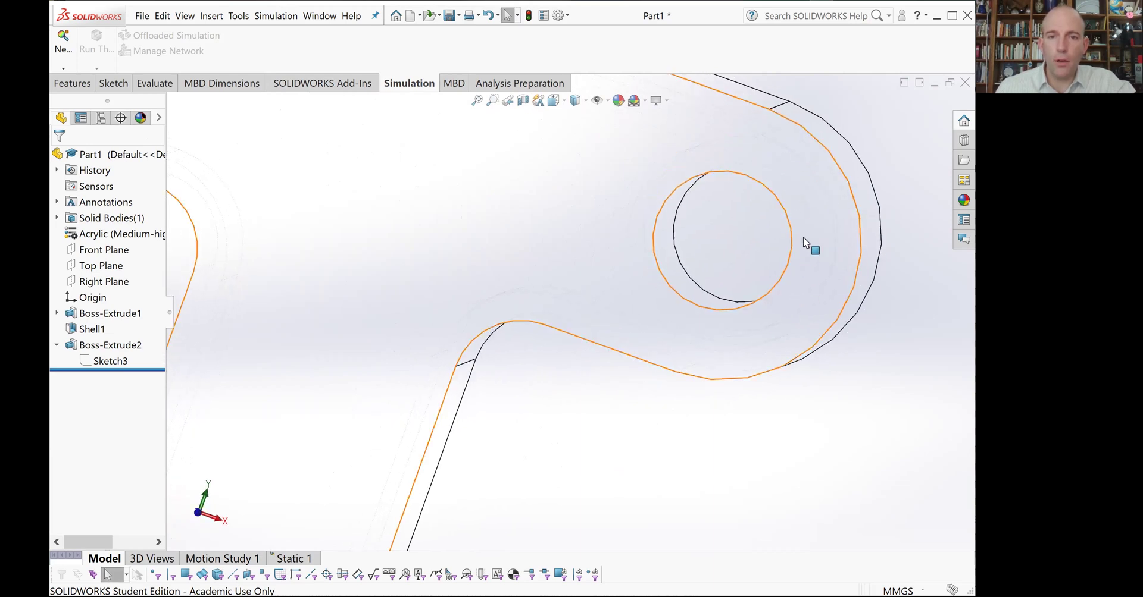
{"action": "scroll", "coordinate": [802, 237], "scroll_direction": "up", "scroll_amount": 8}
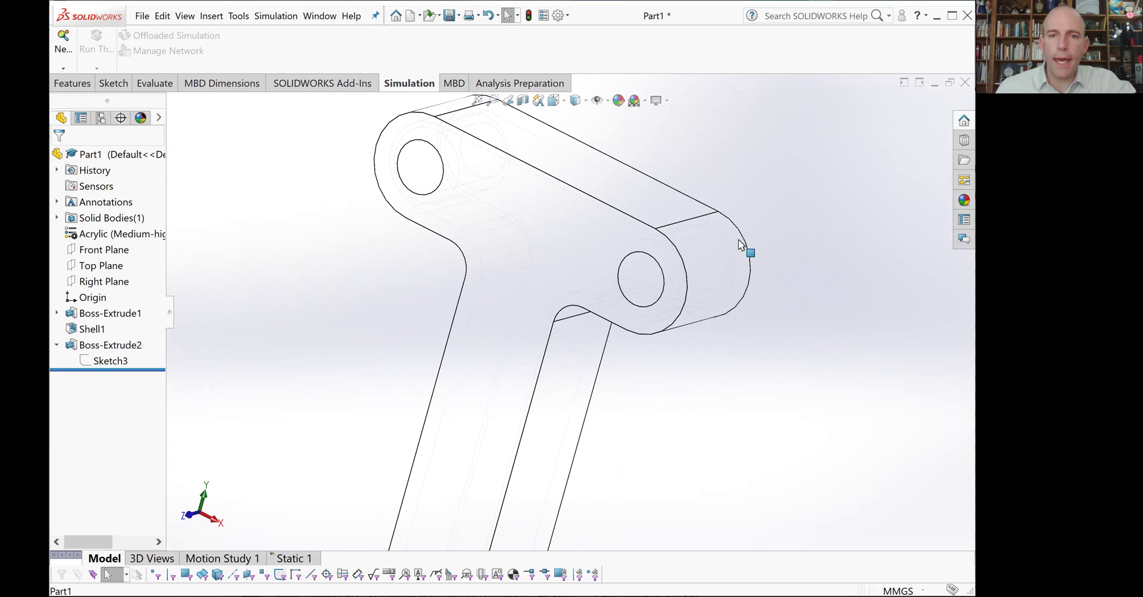
{"action": "scroll", "coordinate": [739, 243], "scroll_direction": "down", "scroll_amount": 5}
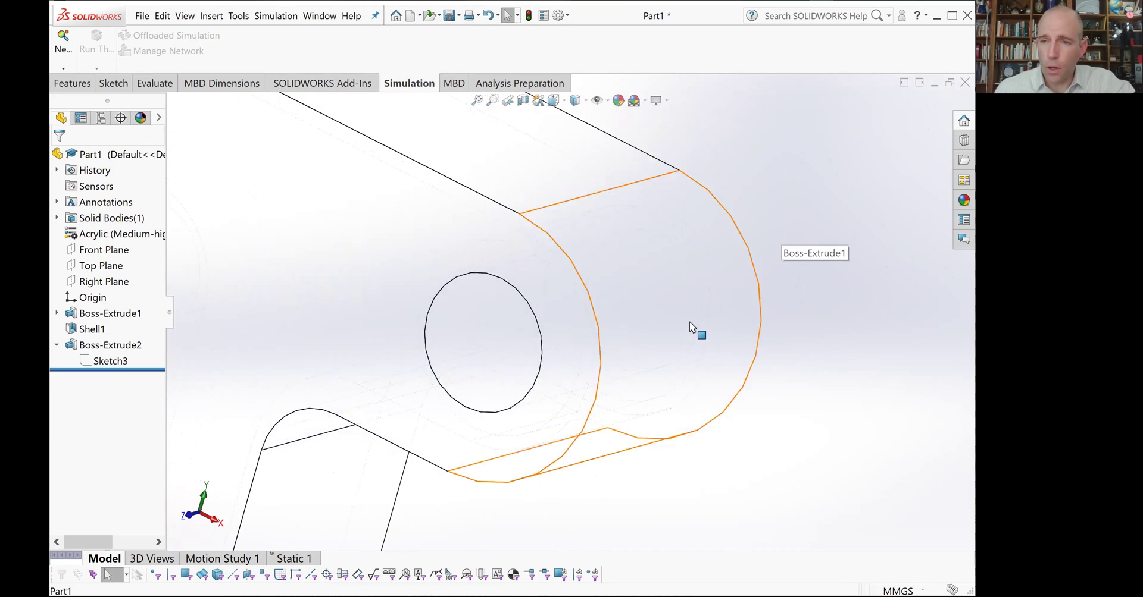
{"action": "scroll", "coordinate": [690, 326], "scroll_direction": "up", "scroll_amount": 6}
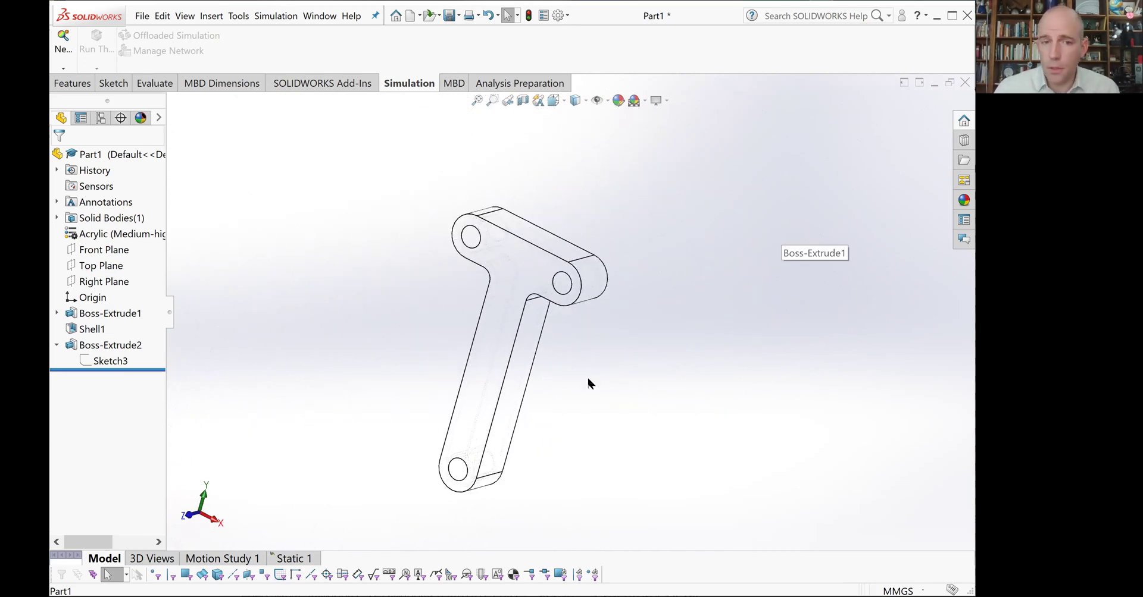
{"action": "middle_click_drag", "start_coordinate": [589, 378], "coordinate": [576, 398]}
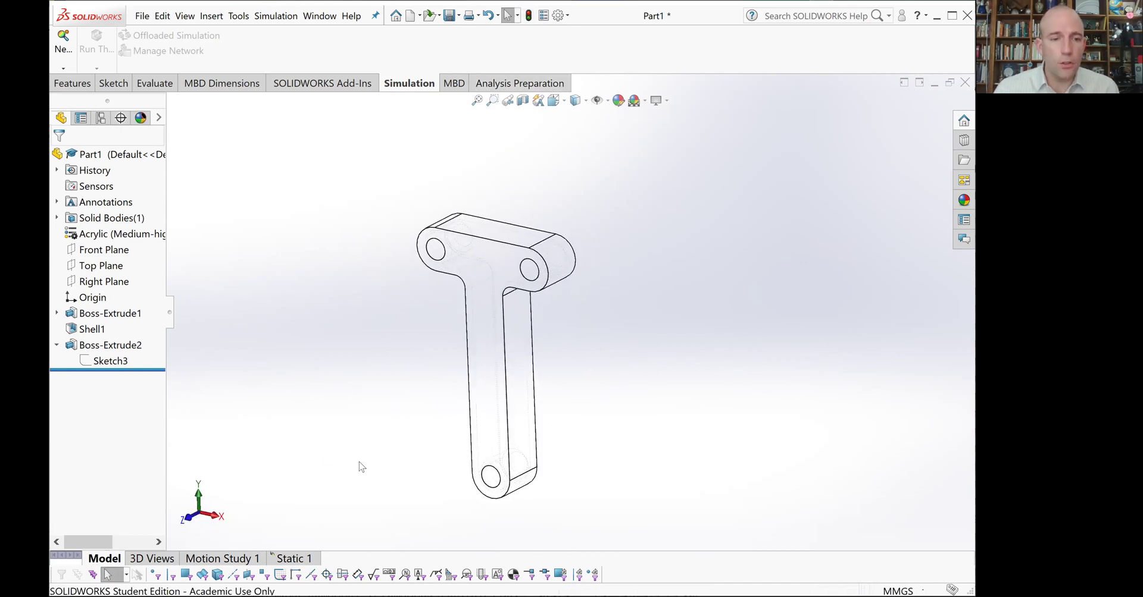
Step: Switch to the Static 1 study and inspect its von Mises plot around the lower hole
{"action": "left_click", "coordinate": [281, 558]}
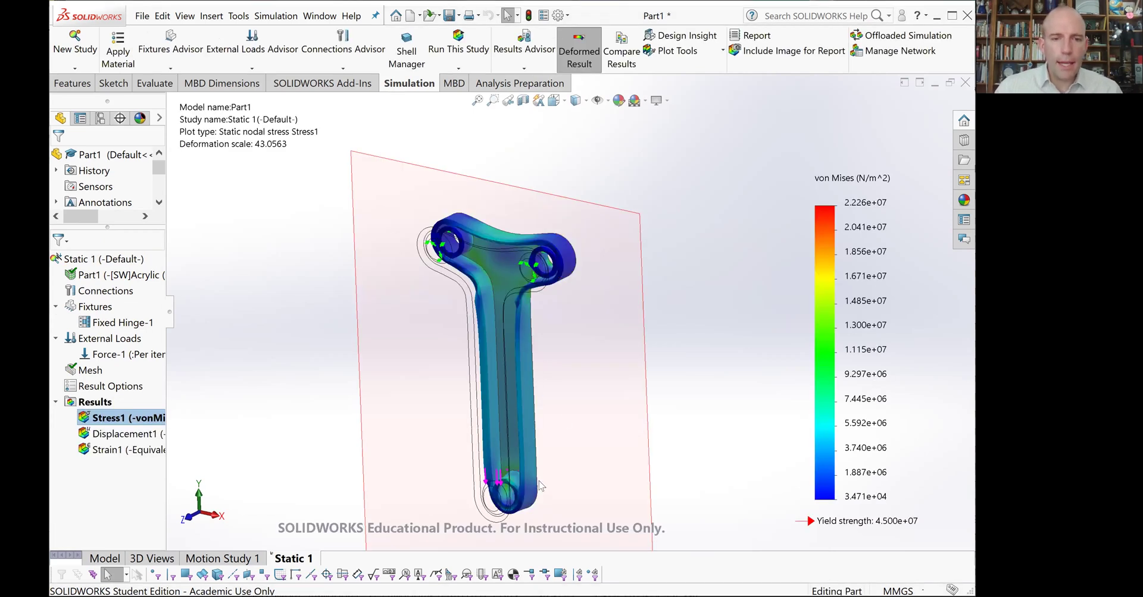
{"action": "scroll", "coordinate": [517, 509], "scroll_direction": "up", "scroll_amount": 2}
{"action": "scroll", "coordinate": [533, 452], "scroll_direction": "down", "scroll_amount": 5}
{"action": "scroll", "coordinate": [552, 363], "scroll_direction": "down", "scroll_amount": 6}
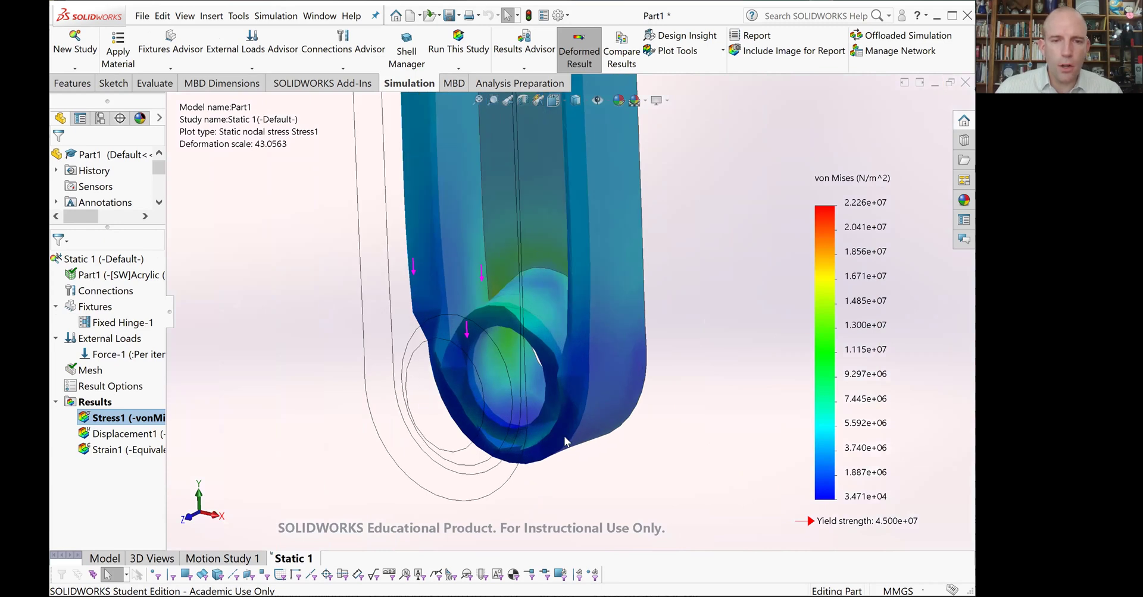
{"action": "middle_click_drag", "start_coordinate": [564, 439], "coordinate": [484, 405]}
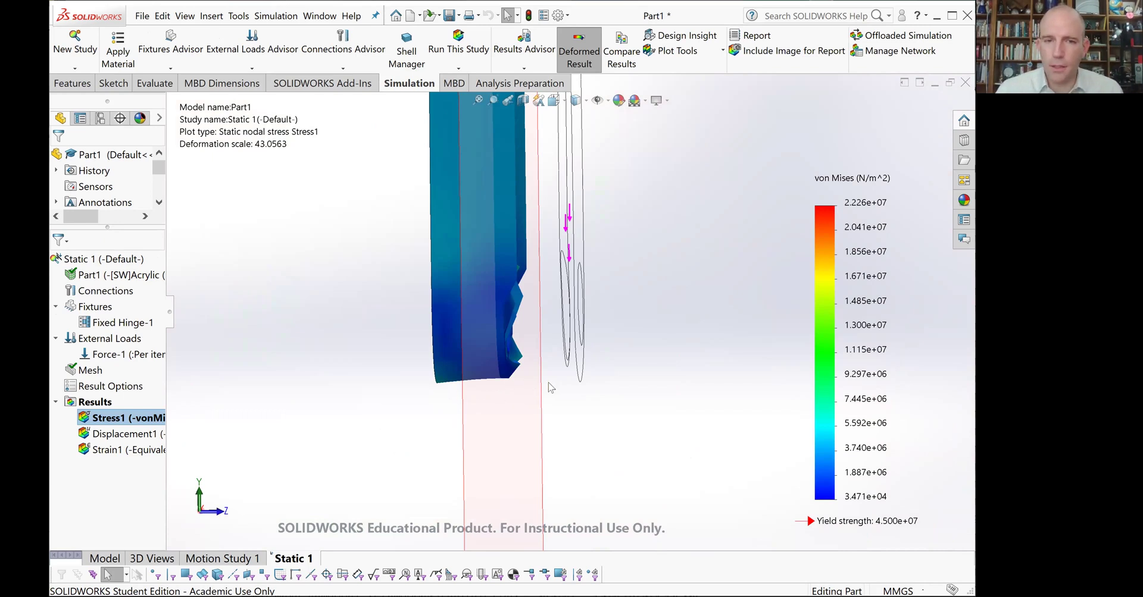
{"action": "middle_click_drag", "start_coordinate": [611, 336], "coordinate": [553, 256]}
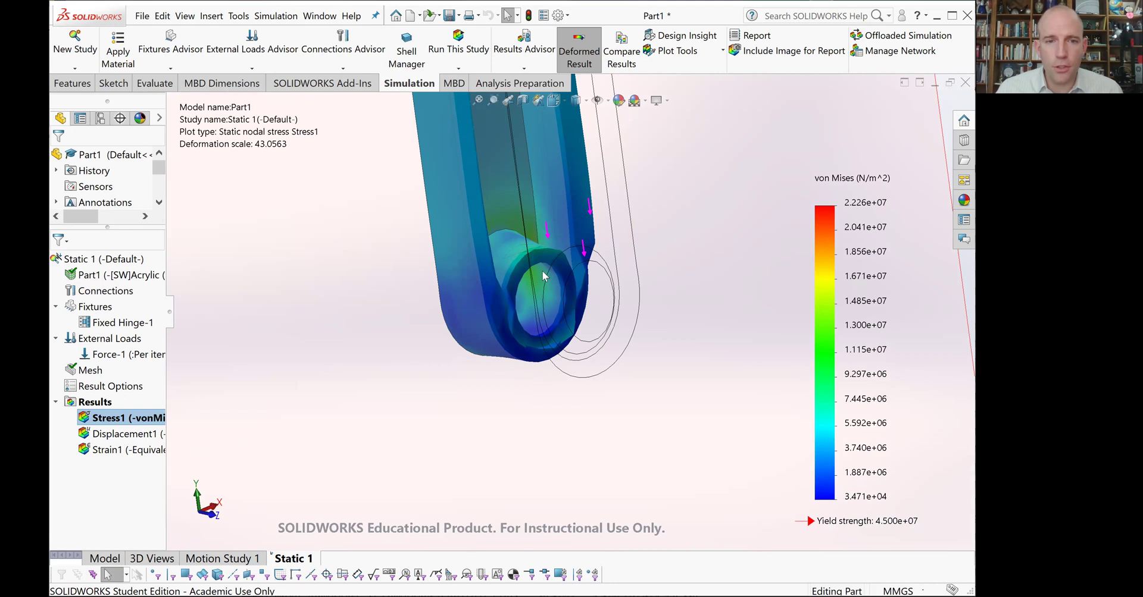
{"action": "scroll", "coordinate": [543, 269], "scroll_direction": "down", "scroll_amount": 2}
{"action": "middle_click_drag", "start_coordinate": [632, 364], "coordinate": [595, 348]}
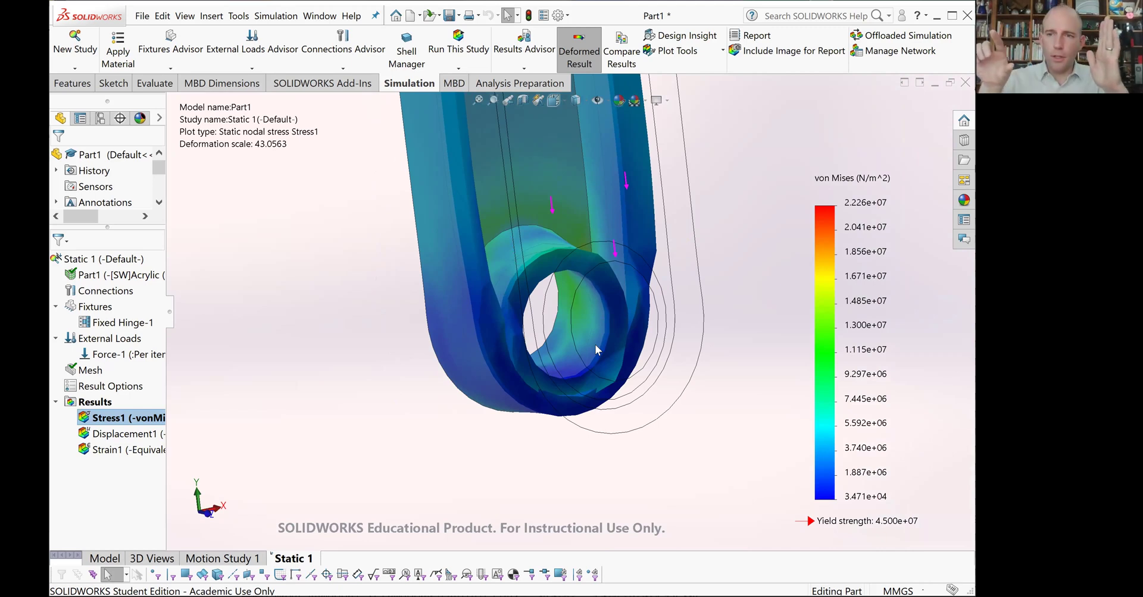
{"action": "scroll", "coordinate": [595, 345], "scroll_direction": "up", "scroll_amount": 5}
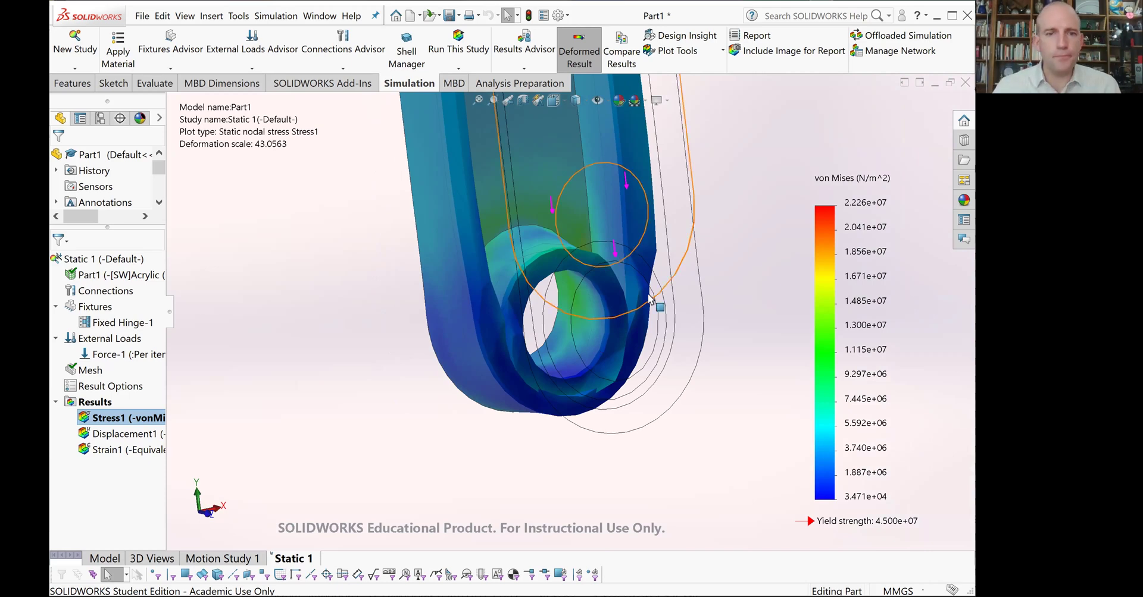
Step: Zoom to fit the bracket and orbit it to show its other side
{"action": "key", "text": "f"}
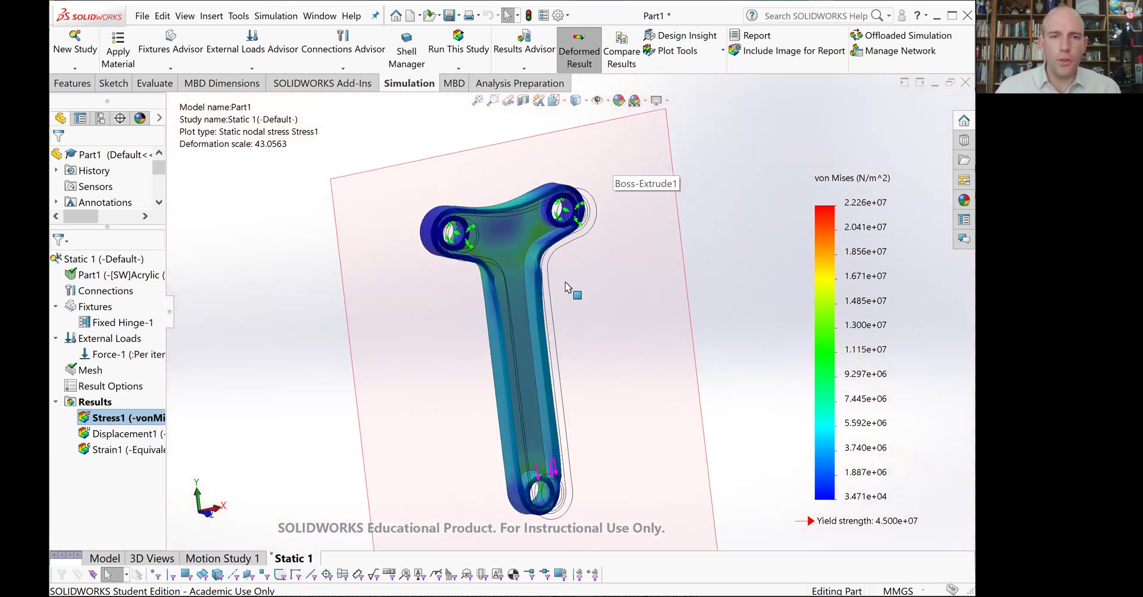
{"action": "middle_click_drag", "start_coordinate": [497, 370], "coordinate": [583, 401]}
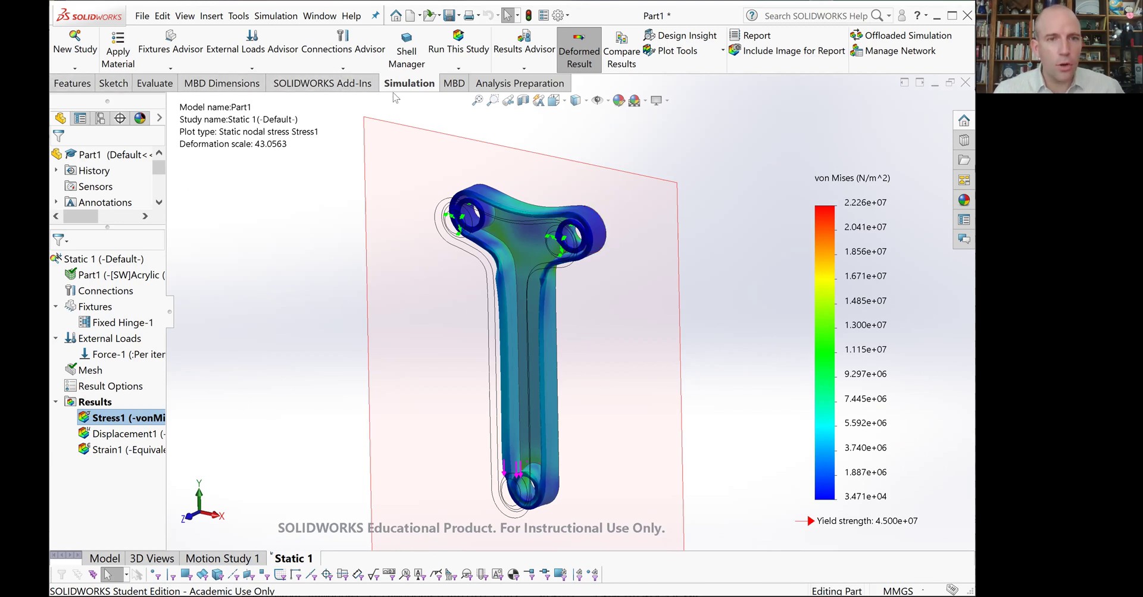
Step: Create a new Buckling 1 simulation study
{"action": "left_click", "coordinate": [71, 53]}
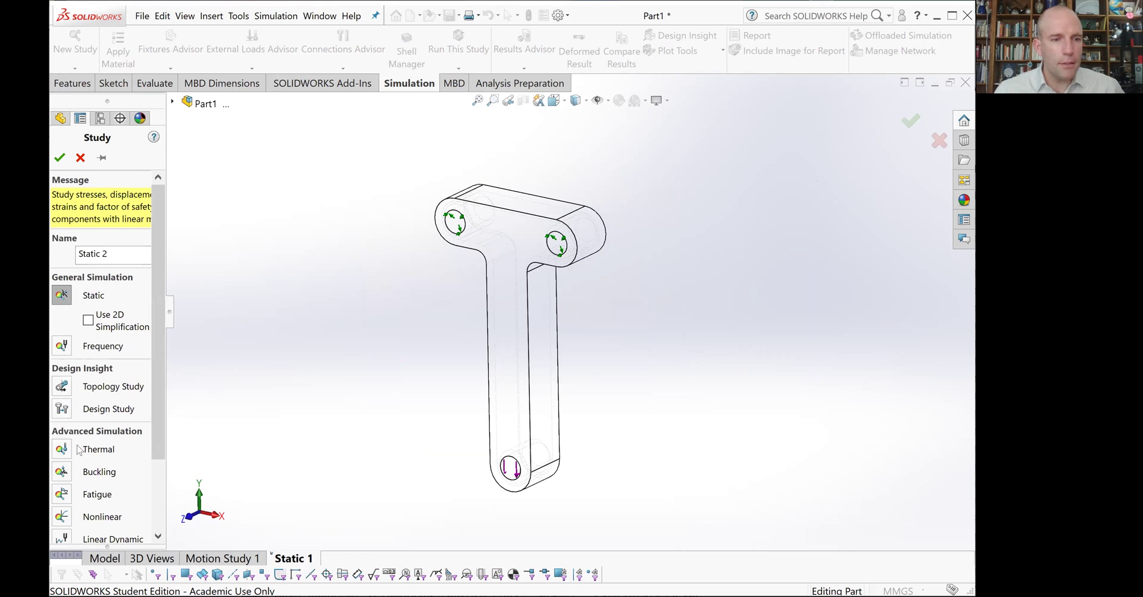
{"action": "left_click", "coordinate": [61, 472]}
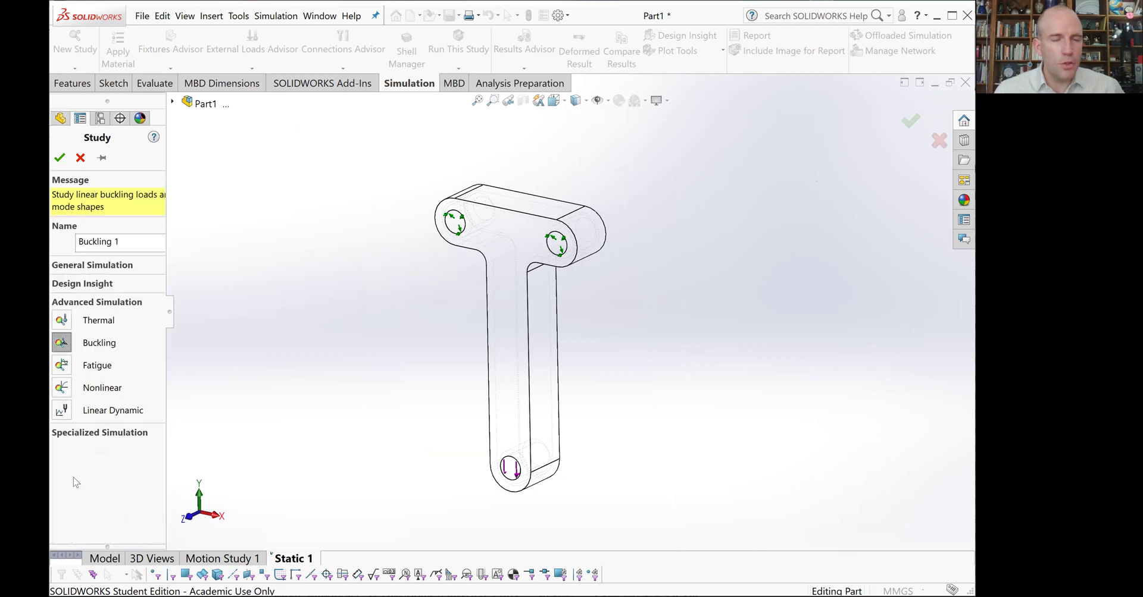
{"action": "left_click", "coordinate": [60, 159]}
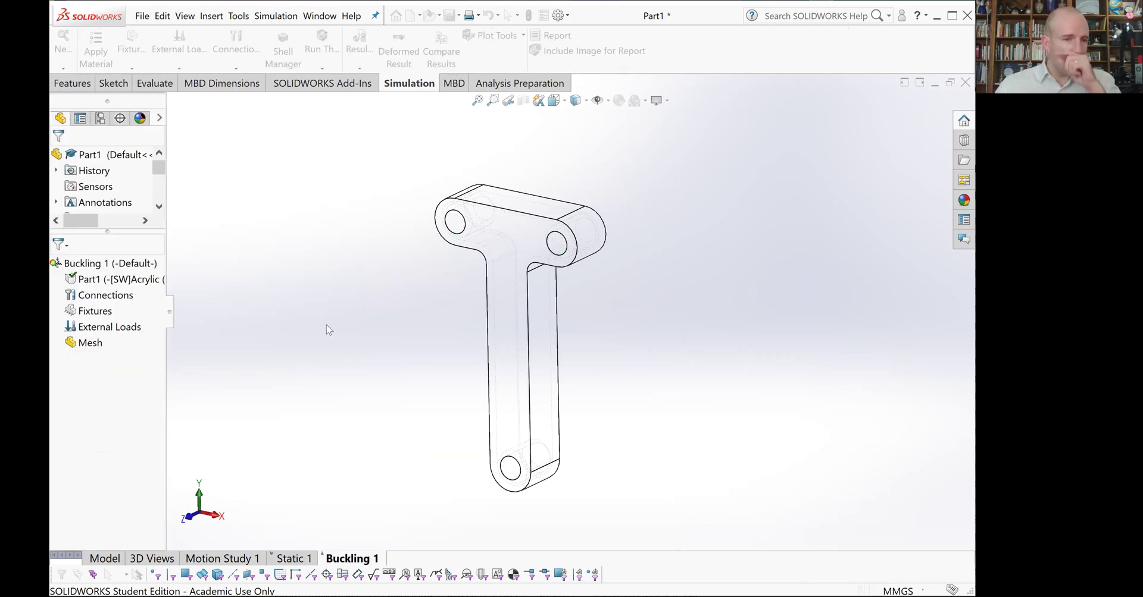
Step: Add a Fixed Hinge fixture on the two top holes
{"action": "right_click", "coordinate": [102, 310]}
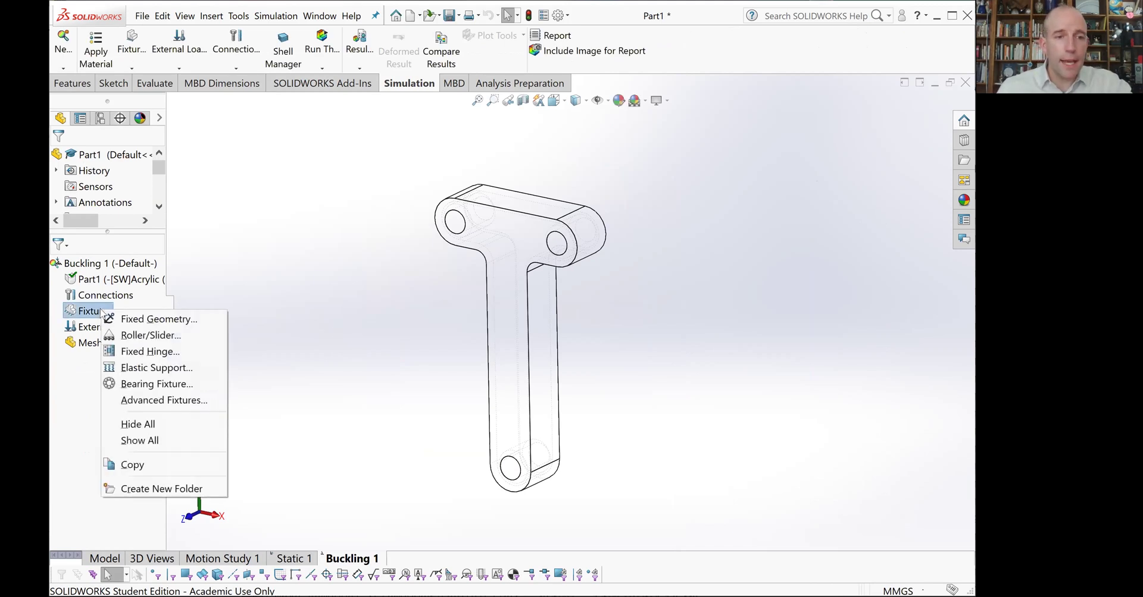
{"action": "left_click", "coordinate": [143, 350]}
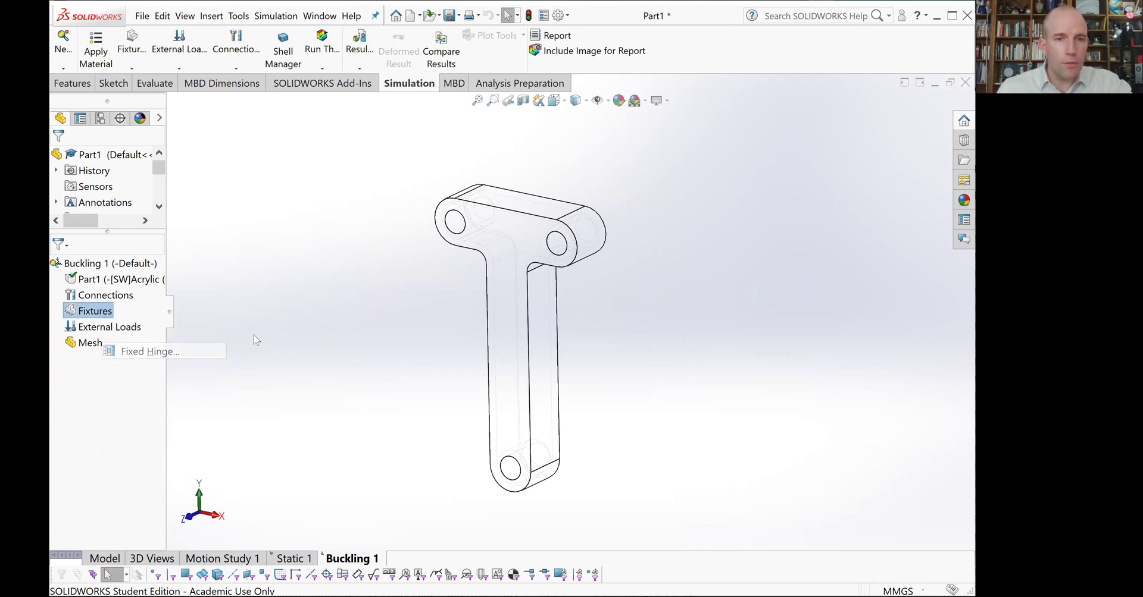
{"action": "left_click", "coordinate": [455, 228]}
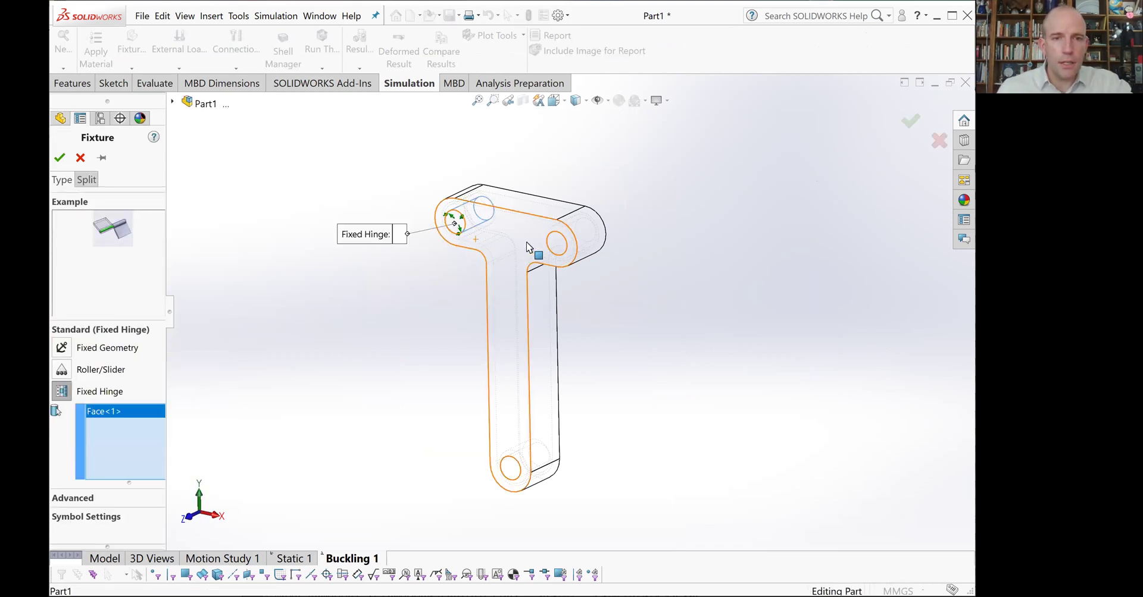
{"action": "left_click", "coordinate": [558, 247]}
{"action": "left_click", "coordinate": [60, 158]}
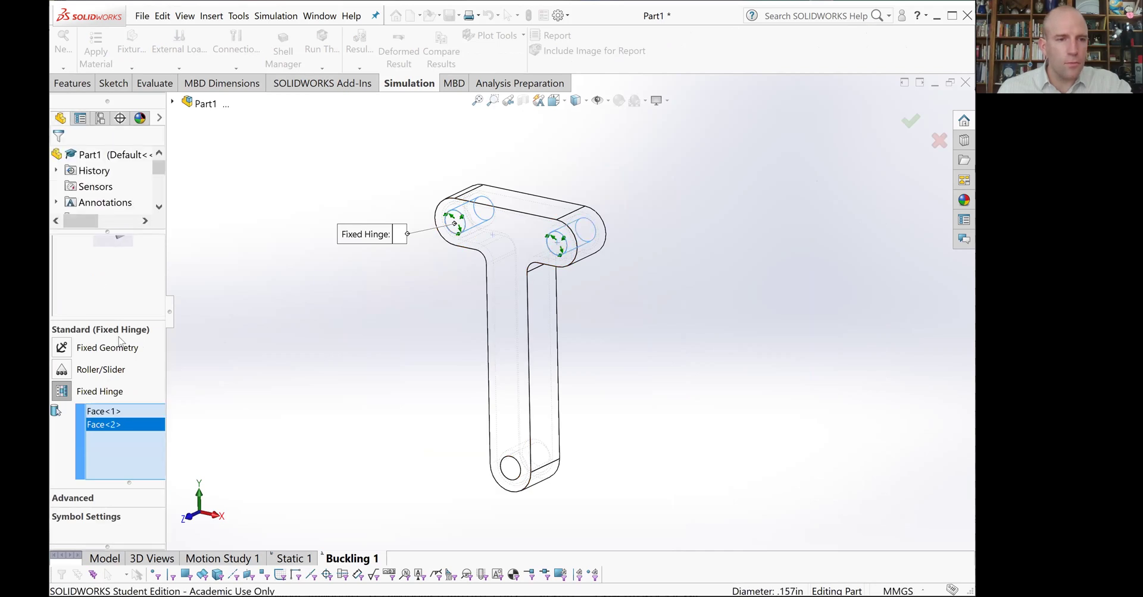
Step: Apply a 100 N force on the bottom hole, directed along the stem's left edge
{"action": "right_click", "coordinate": [121, 348]}
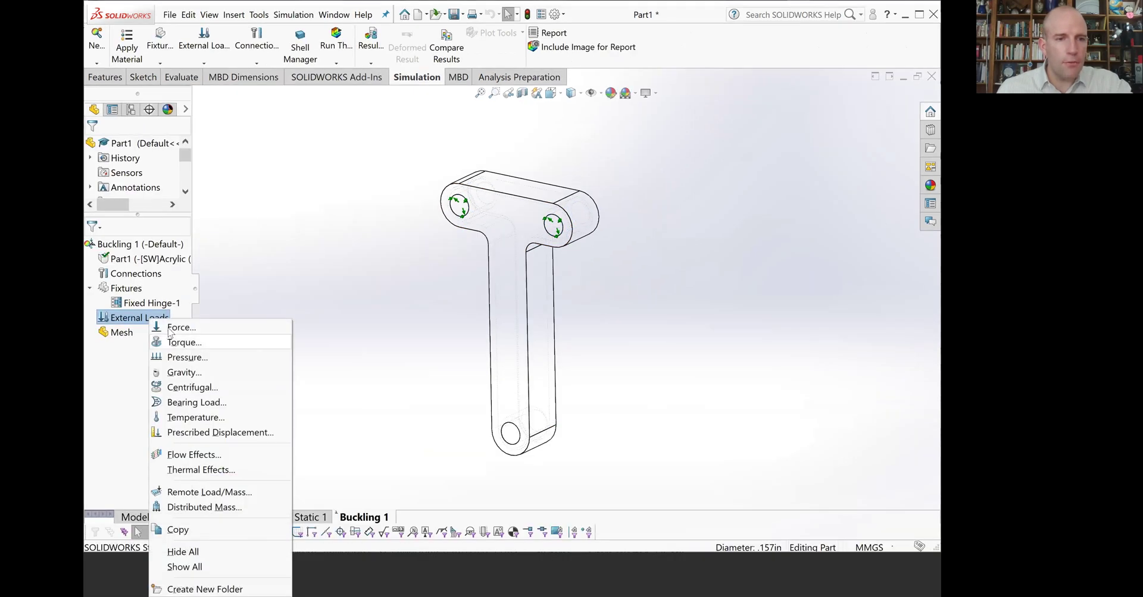
{"action": "left_click", "coordinate": [465, 464]}
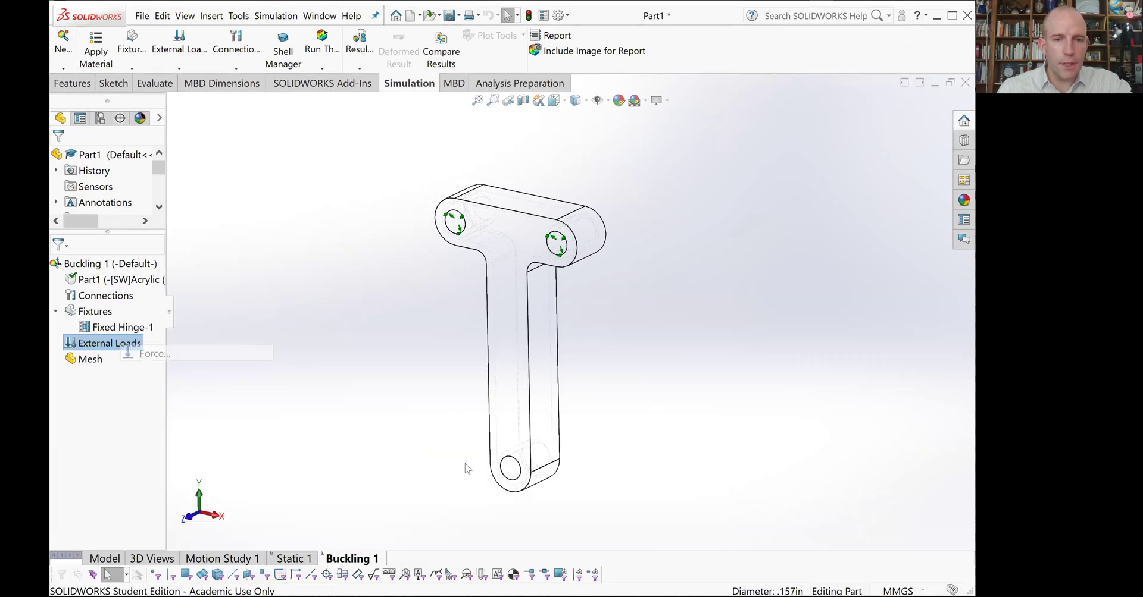
{"action": "left_click", "coordinate": [510, 471]}
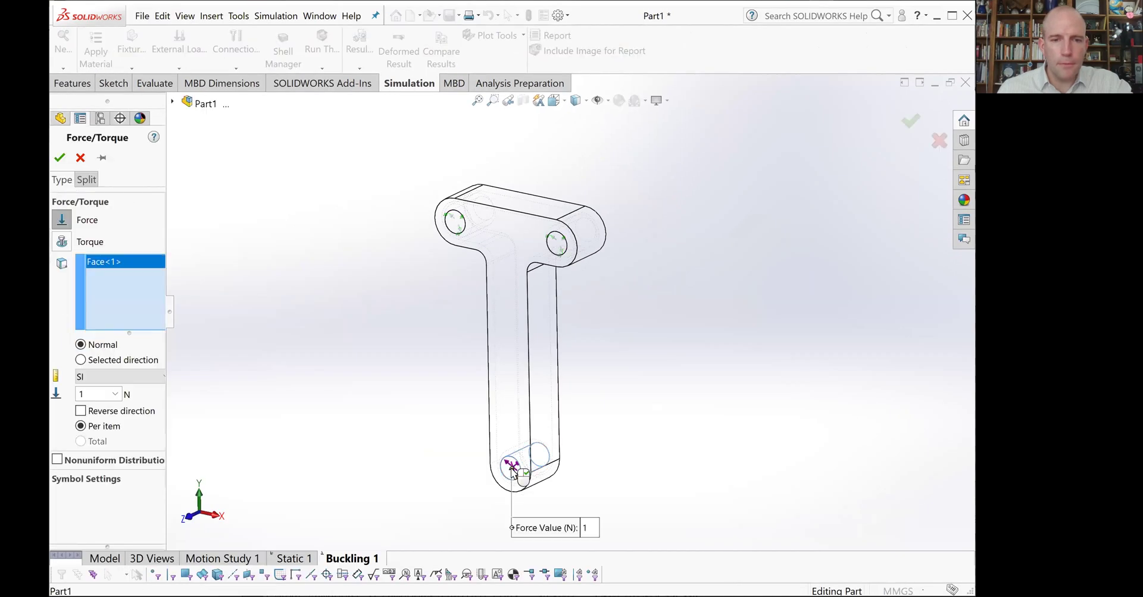
{"action": "left_click", "coordinate": [151, 362]}
{"action": "left_click", "coordinate": [491, 420]}
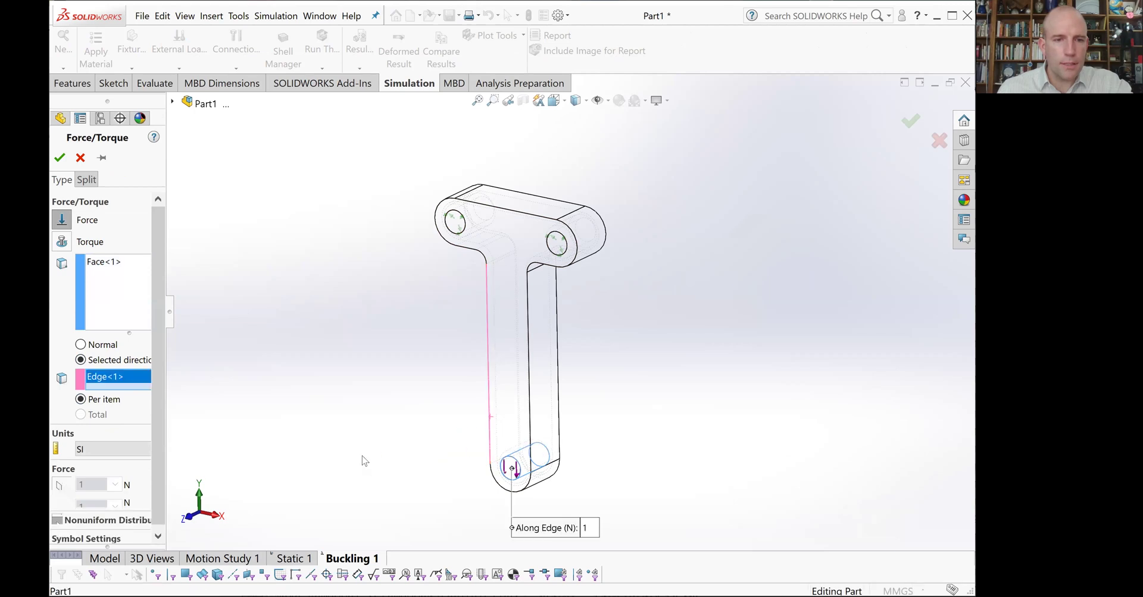
{"action": "left_click", "coordinate": [103, 481]}
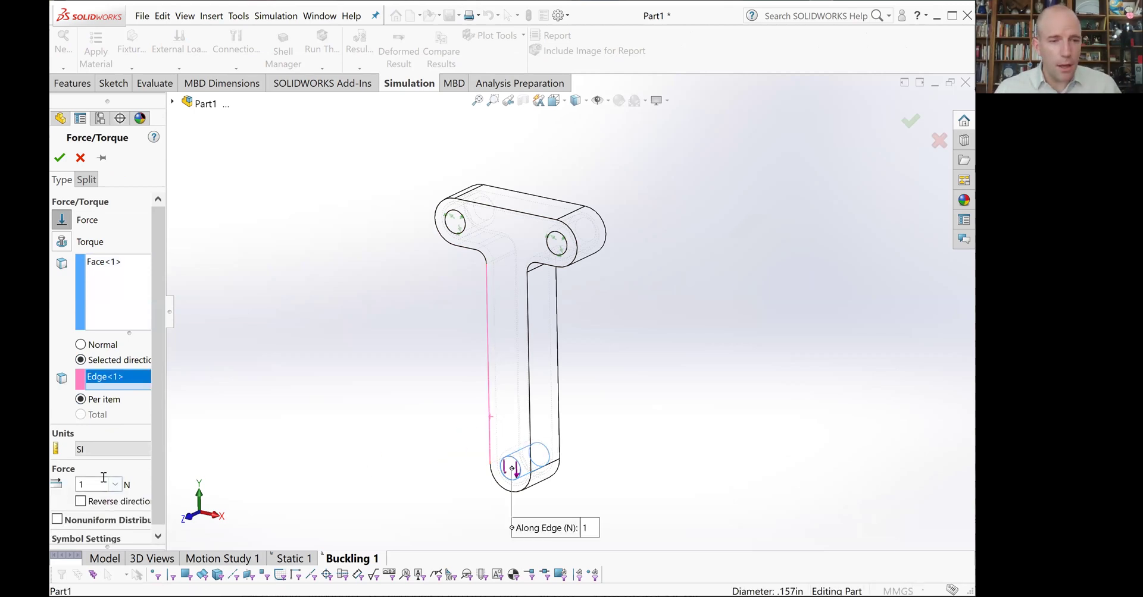
{"action": "type", "text": "100"}
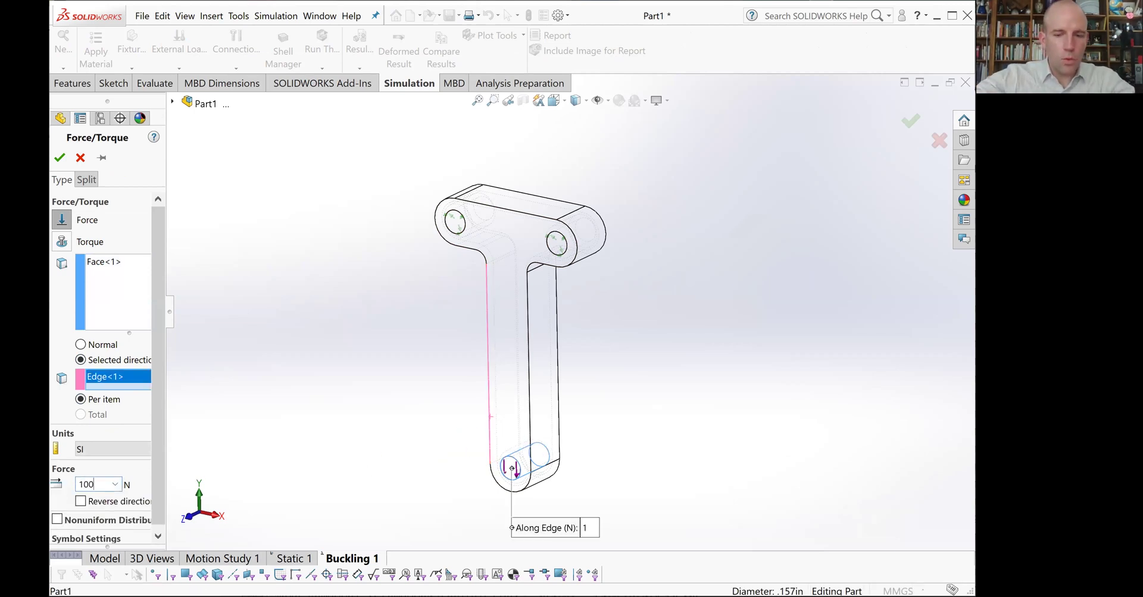
{"action": "left_click", "coordinate": [58, 158]}
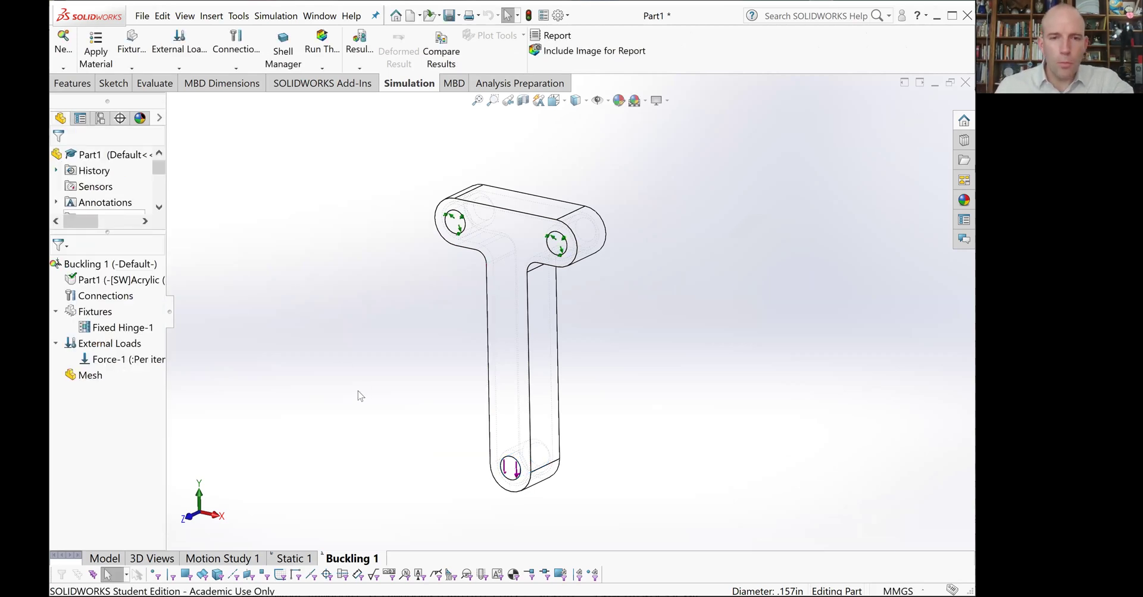
Step: Run Buckling 1 and view the mode 1 amplitude plot with load factor -5.8859
{"action": "left_click", "coordinate": [322, 41]}
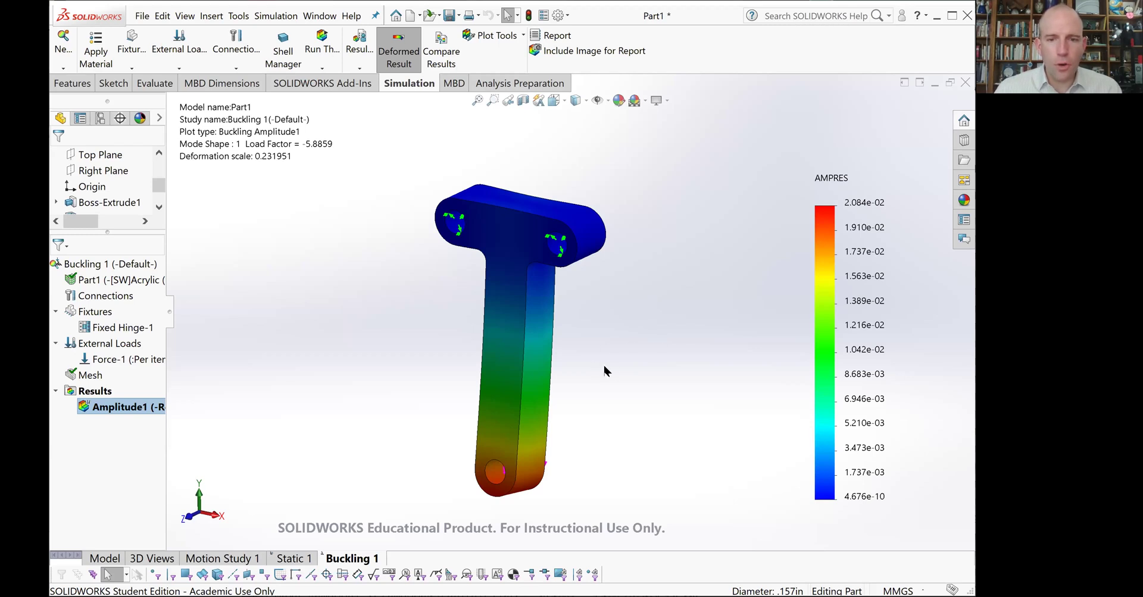
{"action": "middle_click_drag", "start_coordinate": [607, 350], "coordinate": [536, 345]}
{"action": "key", "text": "Escape"}
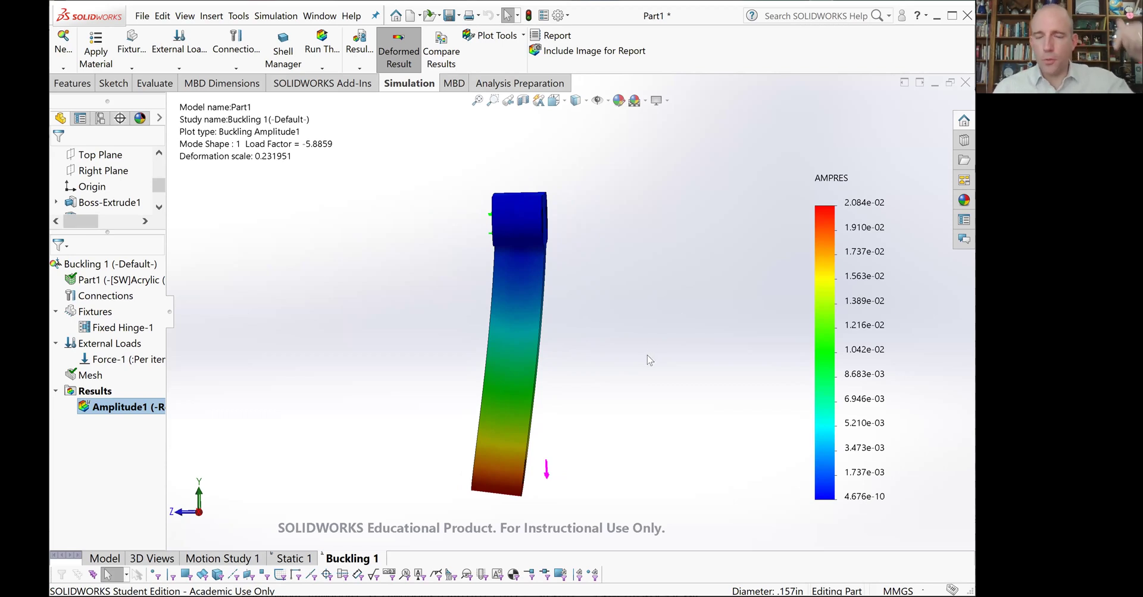
Step: Set Buckling 1 to compute 100 buckling modes and re-run the study
{"action": "right_click", "coordinate": [105, 266]}
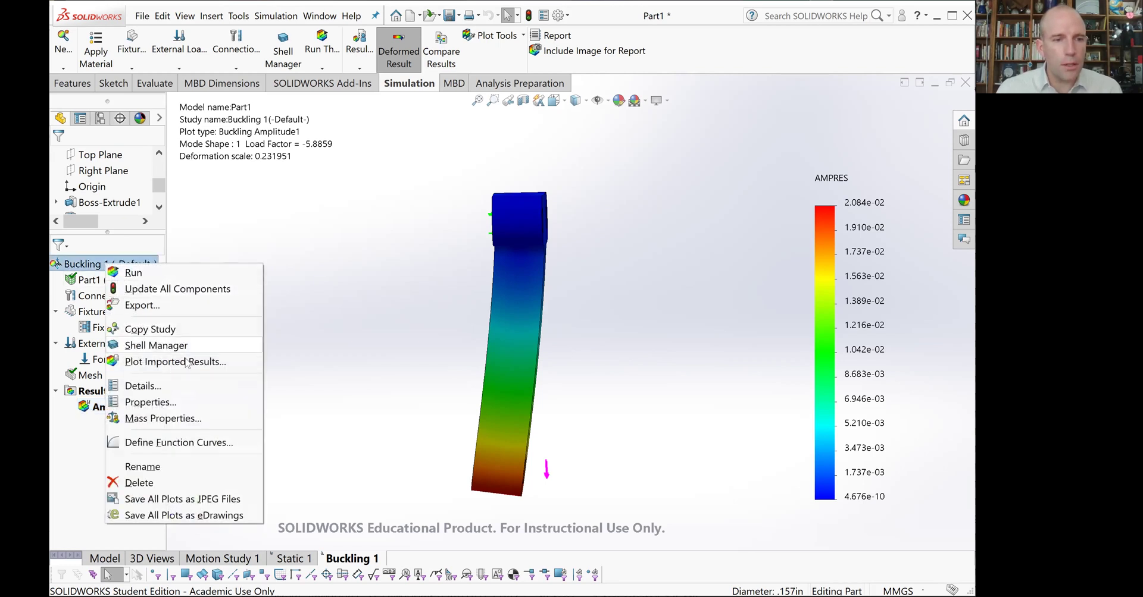
{"action": "left_click", "coordinate": [190, 402]}
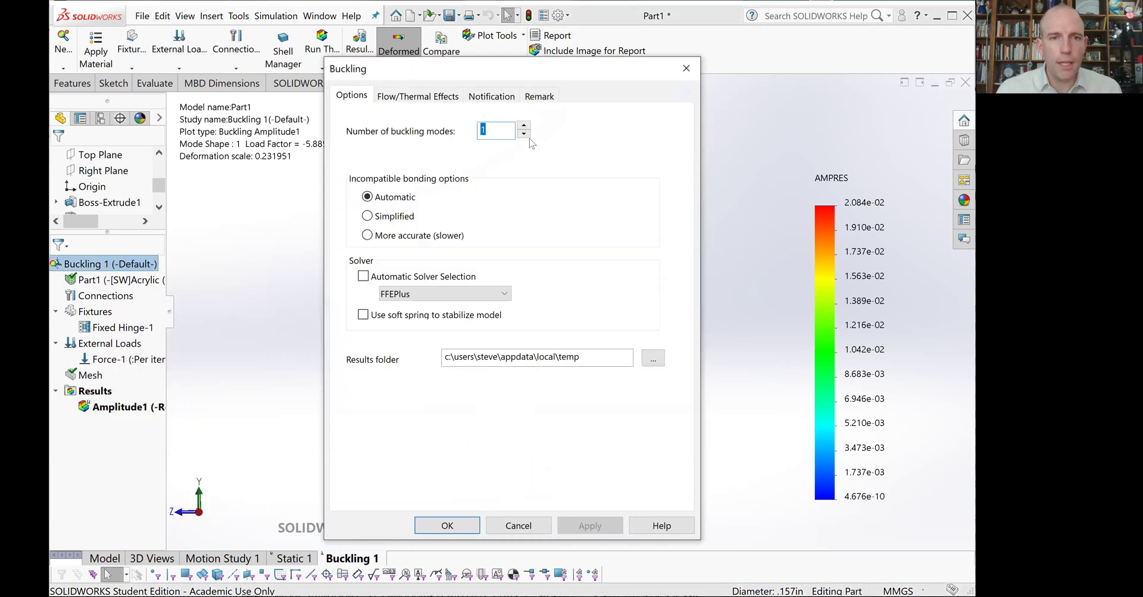
{"action": "type", "text": "00"}
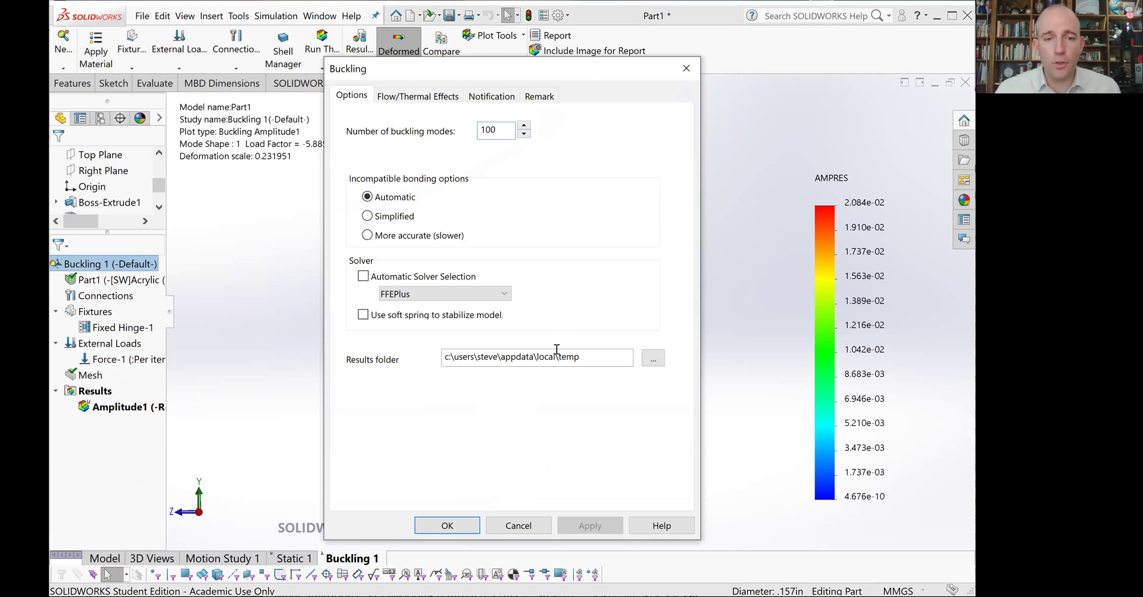
{"action": "left_click", "coordinate": [447, 526]}
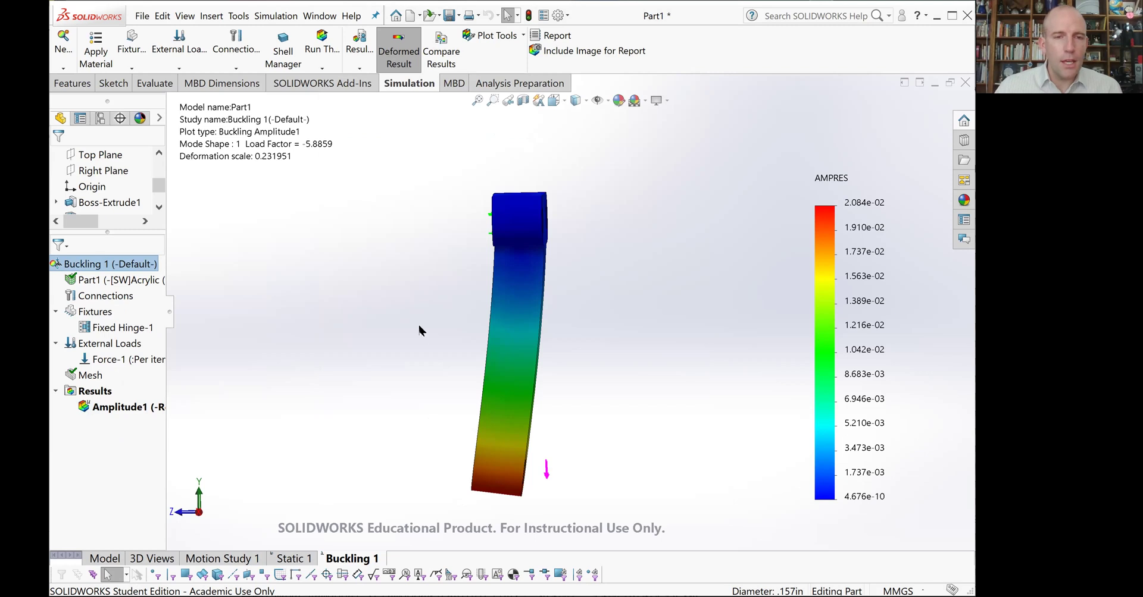
{"action": "middle_click_drag", "start_coordinate": [311, 280], "coordinate": [375, 306]}
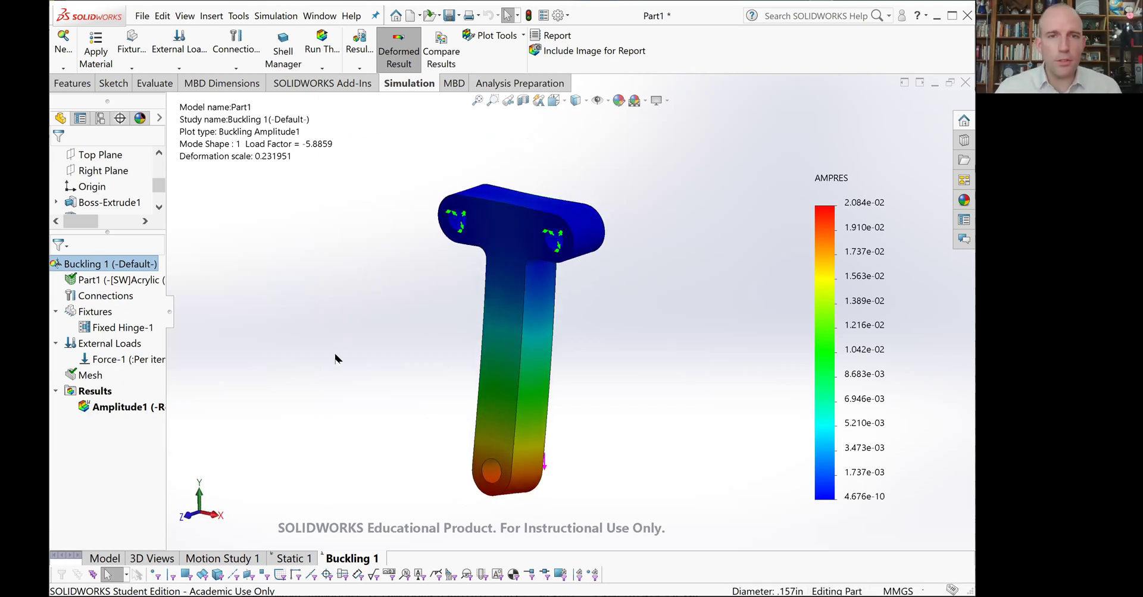
{"action": "left_click", "coordinate": [322, 43]}
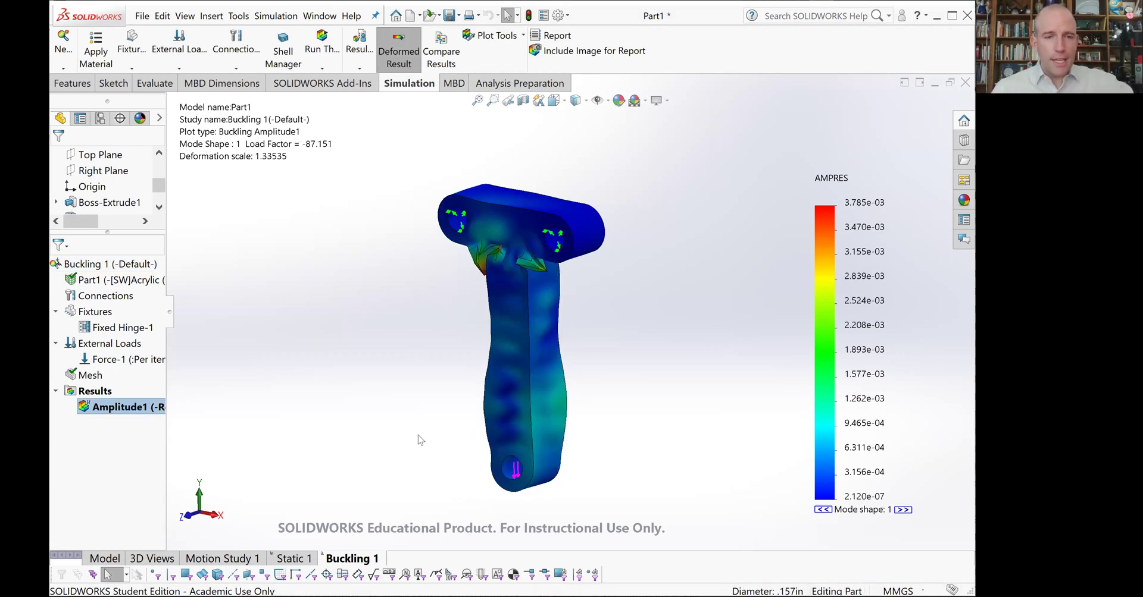
Step: Change the Amplitude1 plot's mode shape number to 95
{"action": "right_click", "coordinate": [121, 409]}
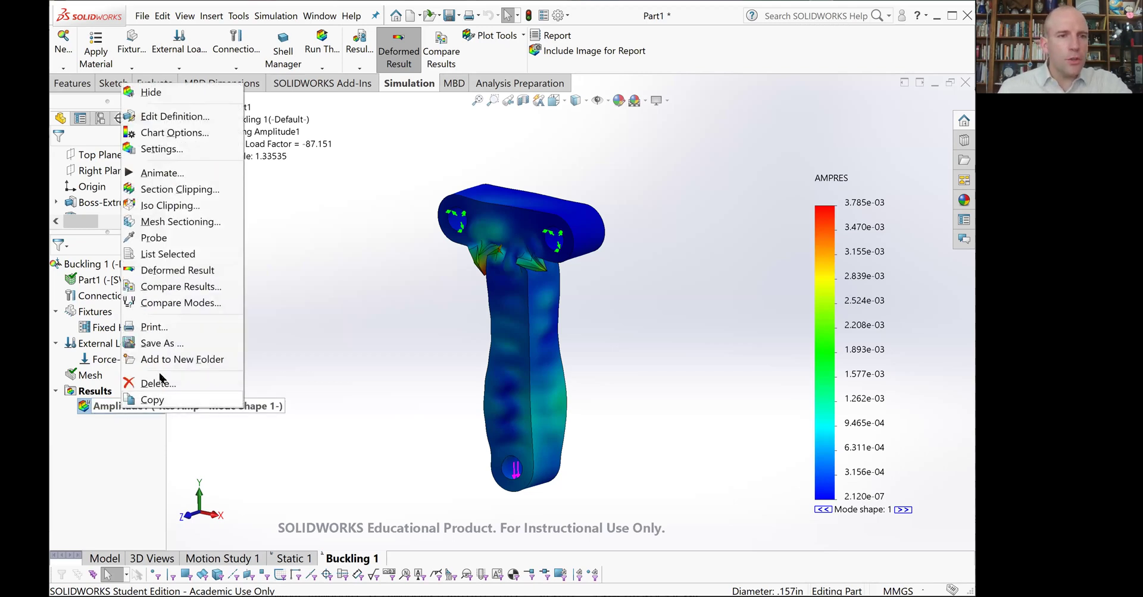
{"action": "key", "text": "Escape"}
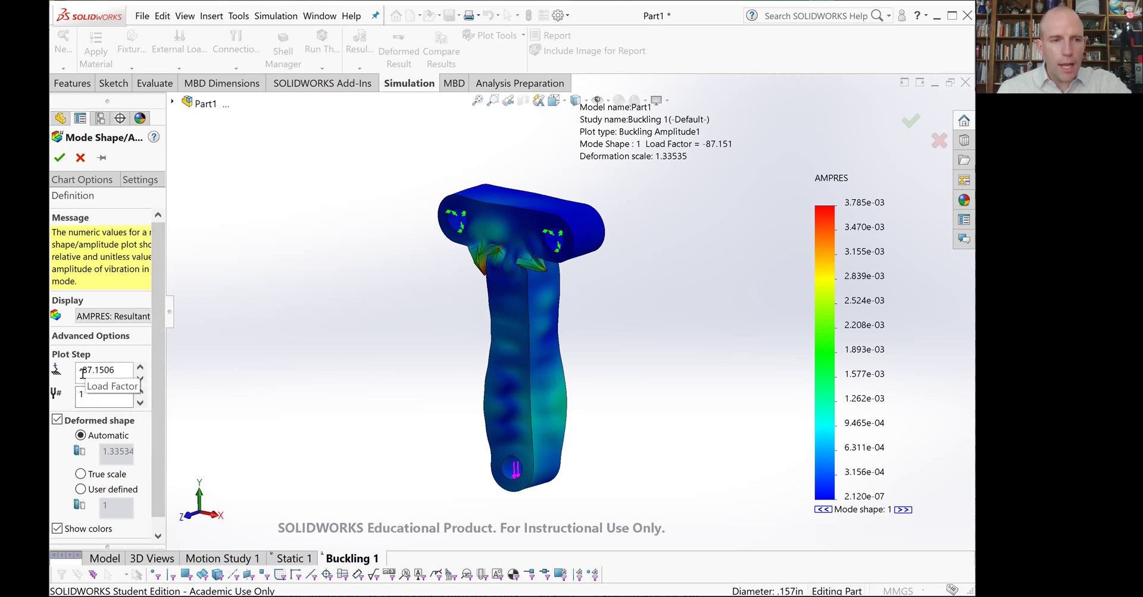
{"action": "left_click_drag", "start_coordinate": [114, 370], "coordinate": [67, 374]}
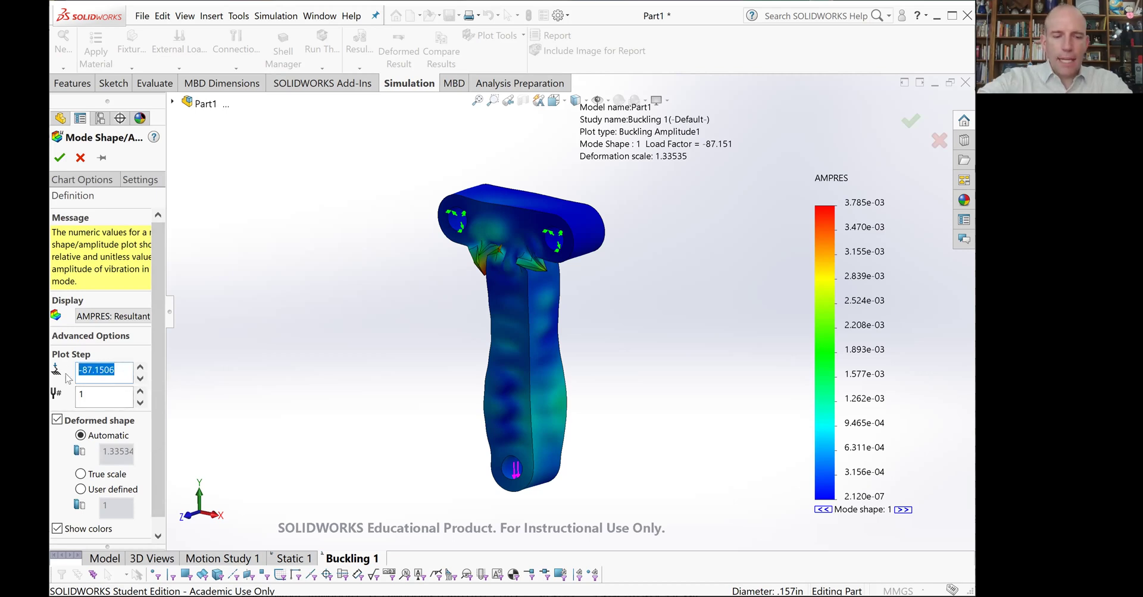
{"action": "key", "text": "BackSpace"}
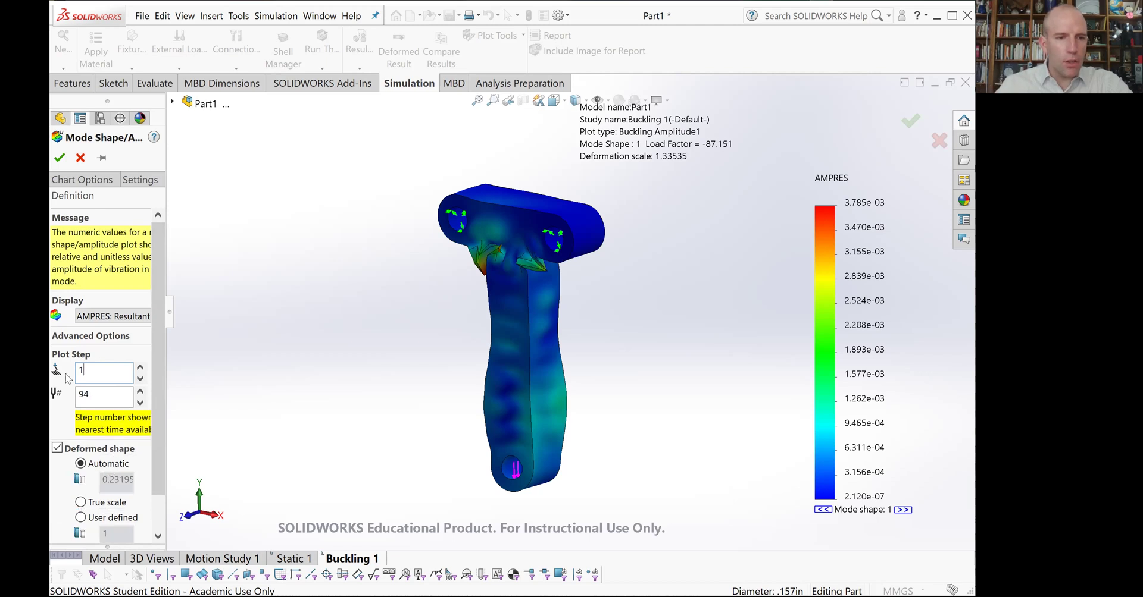
{"action": "type", "text": "1"}
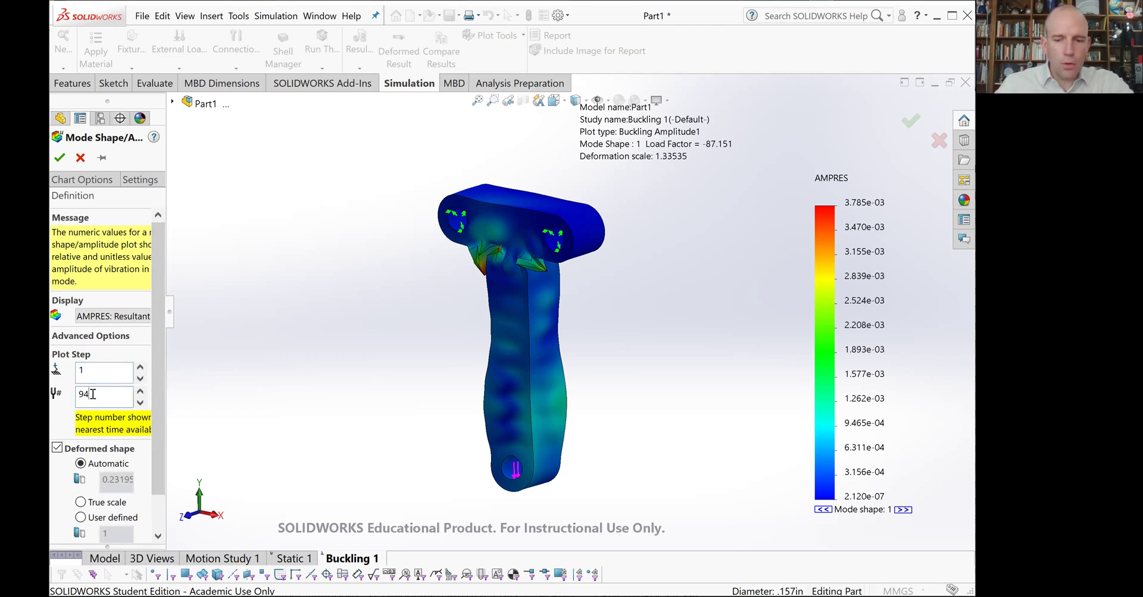
{"action": "key", "text": "BackSpace"}
{"action": "type", "text": "4"}
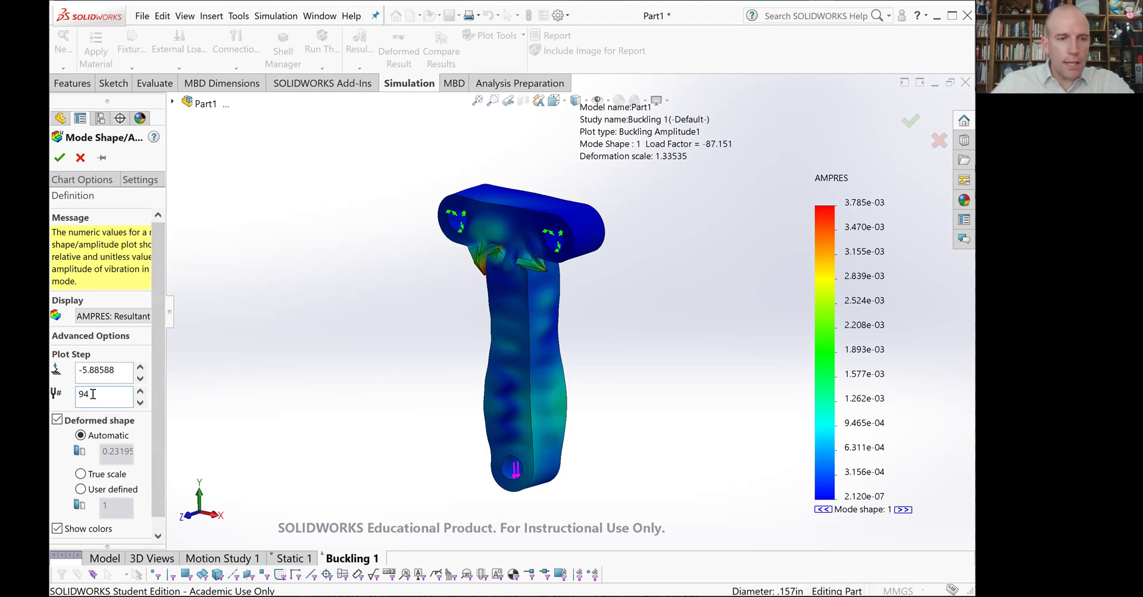
{"action": "key", "text": "BackSpace"}
{"action": "type", "text": "5"}
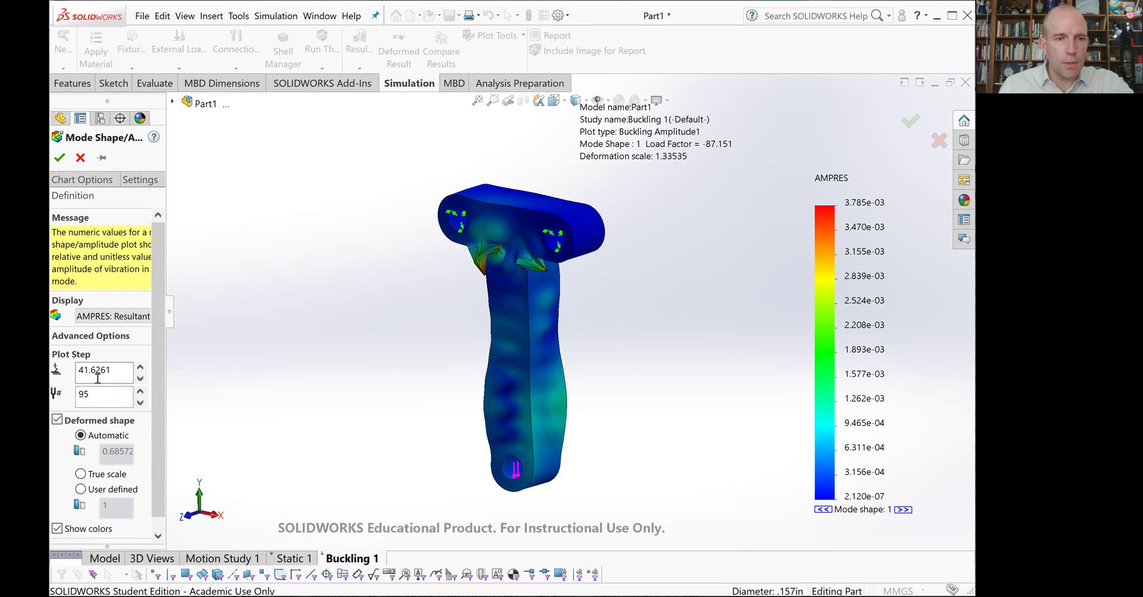
{"action": "left_click", "coordinate": [59, 159]}
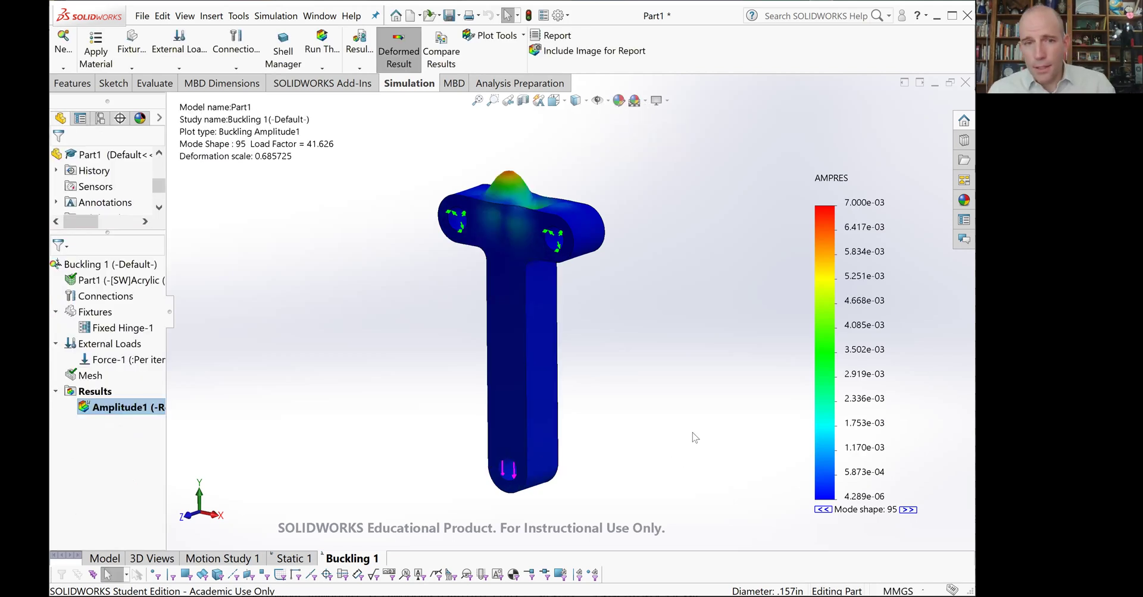
Step: Inspect the top wall and step the plot to mode shape 96, load factor 41.855
{"action": "middle_click_drag", "start_coordinate": [640, 357], "coordinate": [658, 464]}
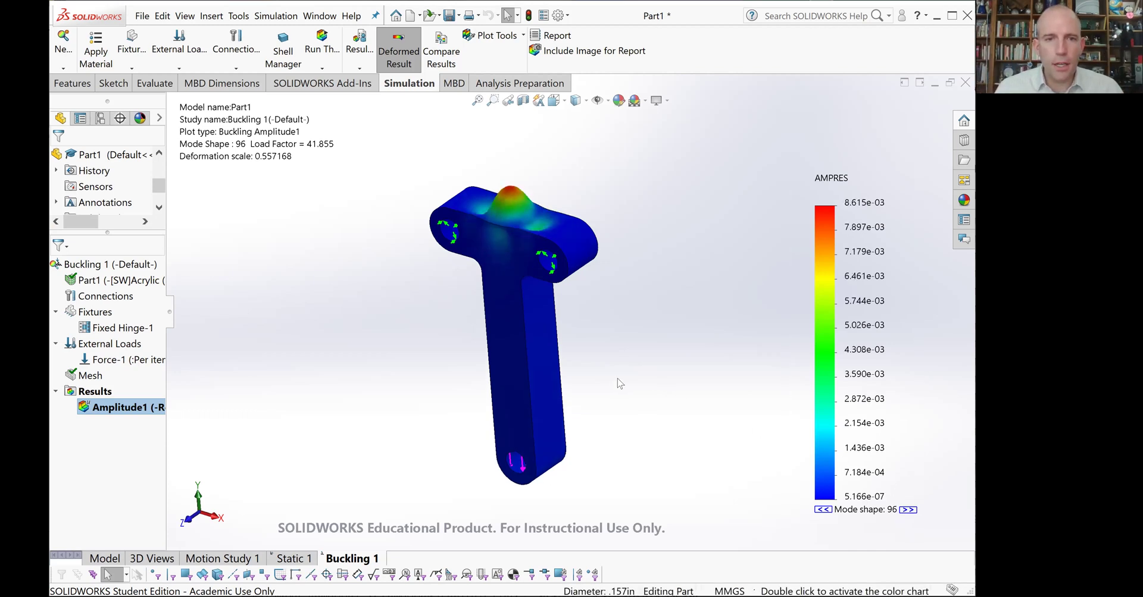
{"action": "mouse_move", "coordinate": [645, 307]}
{"action": "middle_mouse_down"}
{"action": "mouse_move", "coordinate": [637, 356]}
{"action": "mouse_move", "coordinate": [695, 413]}
{"action": "mouse_move", "coordinate": [690, 446]}
{"action": "mouse_move", "coordinate": [658, 365]}
{"action": "mouse_move", "coordinate": [662, 278]}
{"action": "mouse_move", "coordinate": [635, 266]}
{"action": "mouse_move", "coordinate": [602, 301]}
{"action": "mouse_move", "coordinate": [634, 286]}
{"action": "mouse_move", "coordinate": [676, 311]}
{"action": "mouse_move", "coordinate": [645, 314]}
{"action": "mouse_move", "coordinate": [648, 323]}
{"action": "middle_mouse_up"}
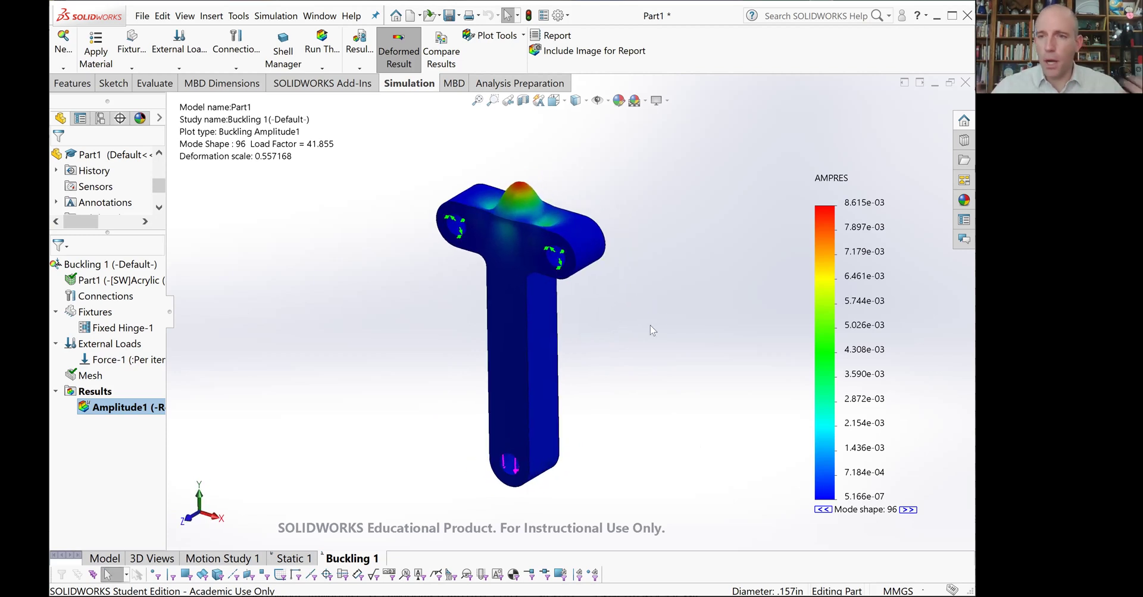